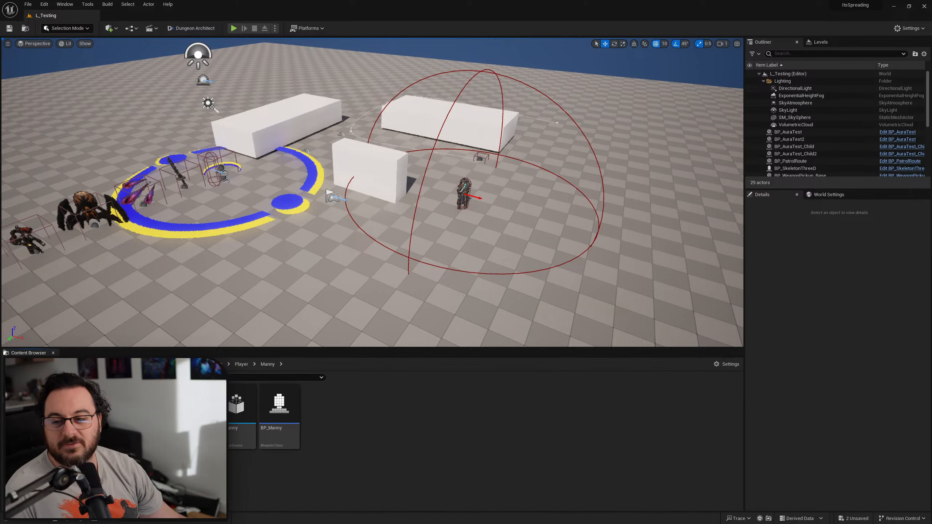
Switch to the Spreading Crimson spreadsheet in the browser, maximize its window and look over the Powerups list
{"action": "left_click_drag", "start_coordinate": [437, 522], "coordinate": [525, 124]}
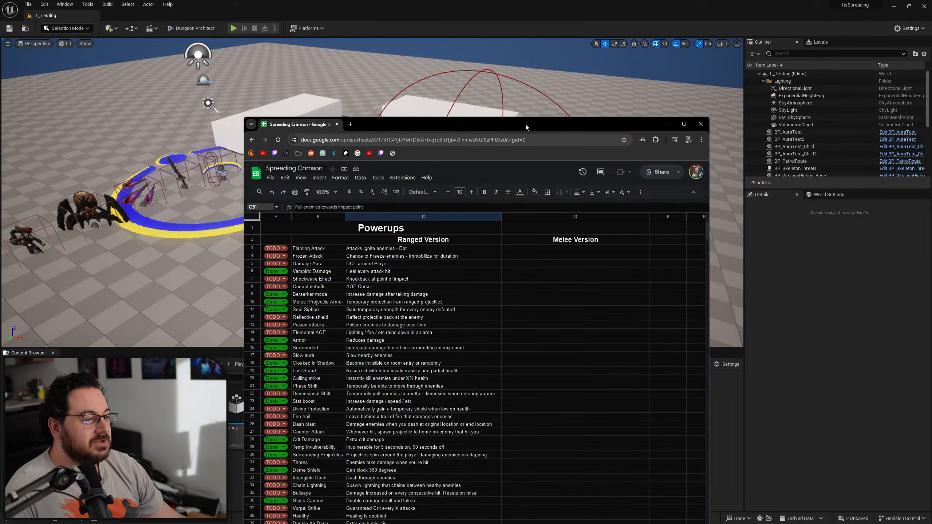
{"action": "double_click", "coordinate": [525, 122]}
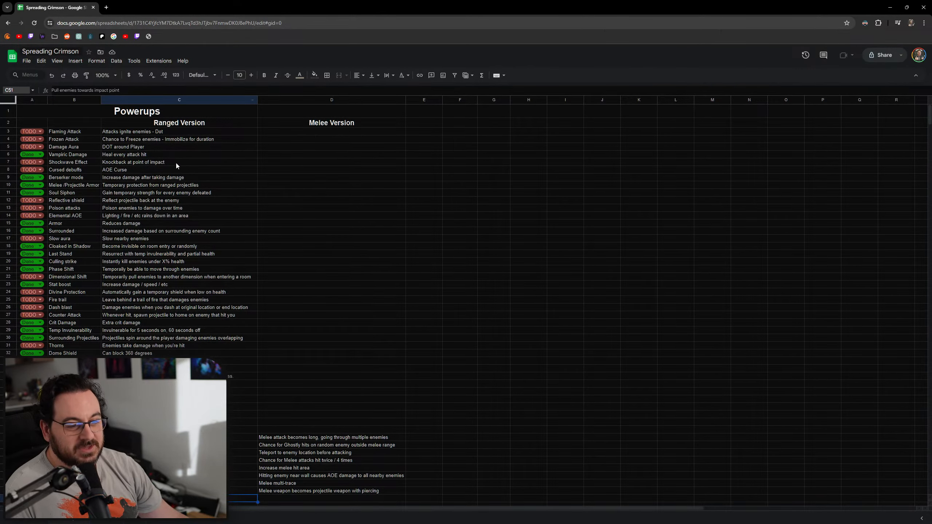
{"action": "left_click_drag", "start_coordinate": [170, 139], "coordinate": [172, 414]}
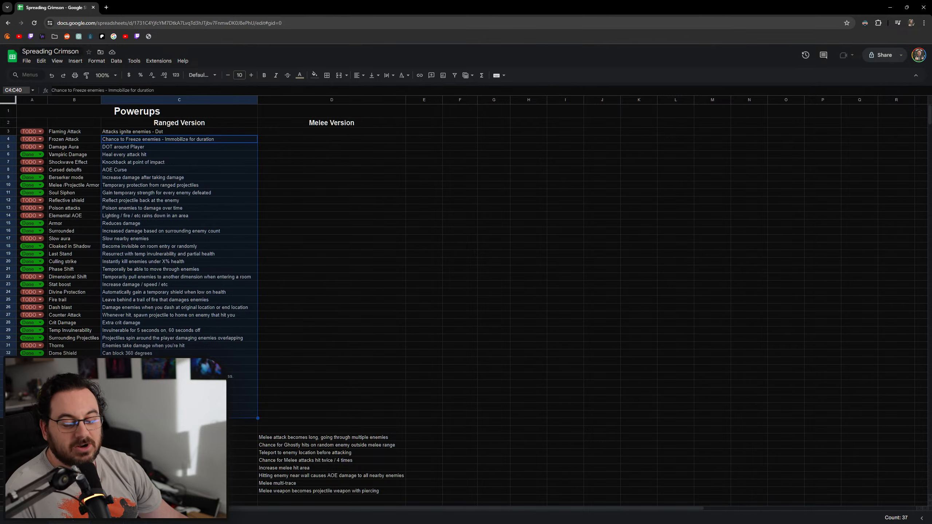
{"action": "left_click", "coordinate": [345, 283]}
{"action": "scroll", "coordinate": [344, 276], "scroll_direction": "down", "scroll_amount": 7}
{"action": "scroll", "coordinate": [312, 267], "scroll_direction": "up", "scroll_amount": 2}
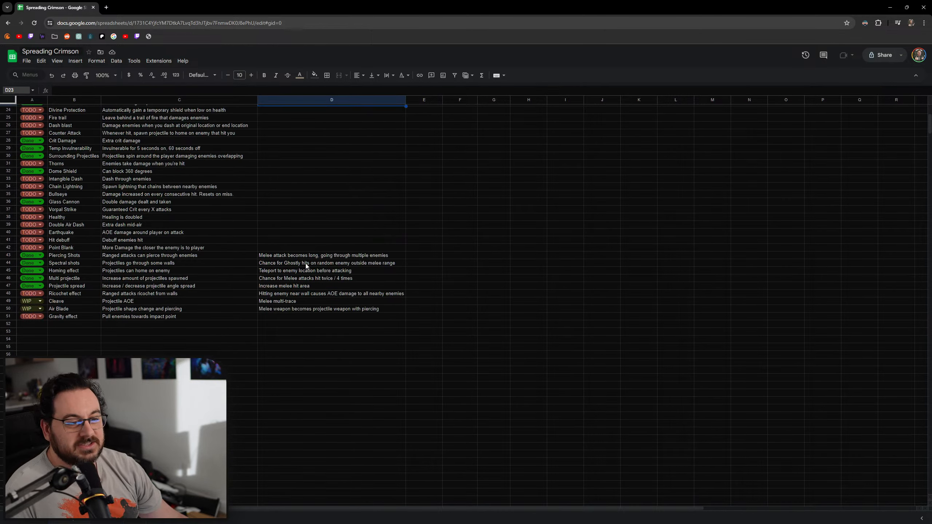
Compare the ranged and melee versions of the Piercing Shots and Spectral shots powerups
{"action": "left_click", "coordinate": [160, 249]}
{"action": "left_click", "coordinate": [218, 258]}
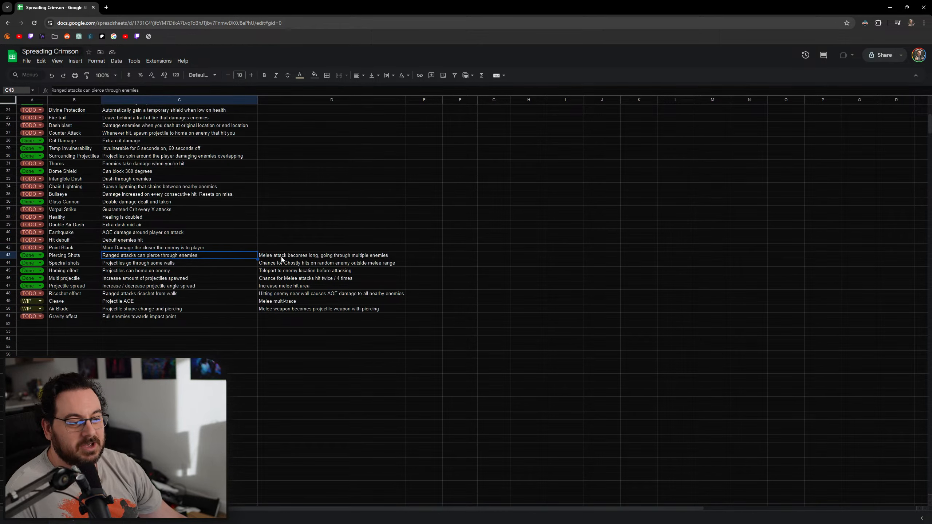
{"action": "left_click", "coordinate": [281, 257]}
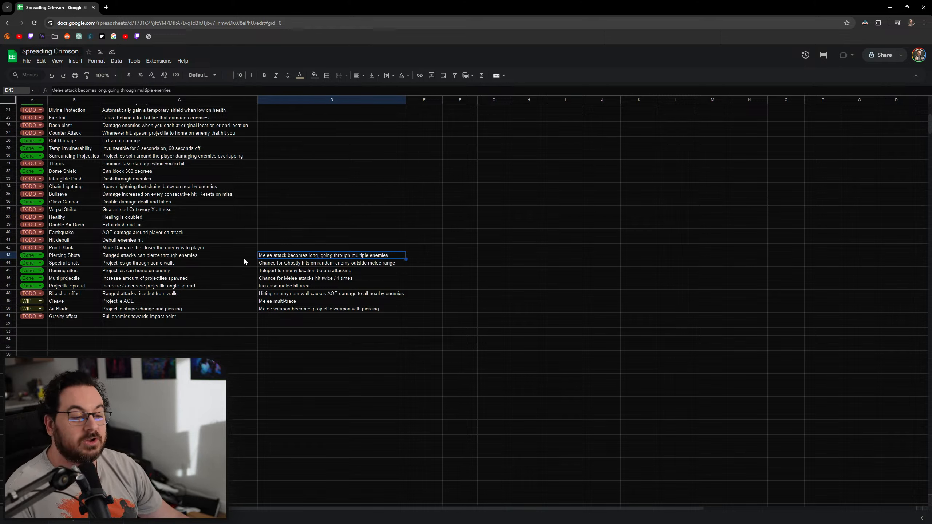
{"action": "left_click", "coordinate": [231, 258]}
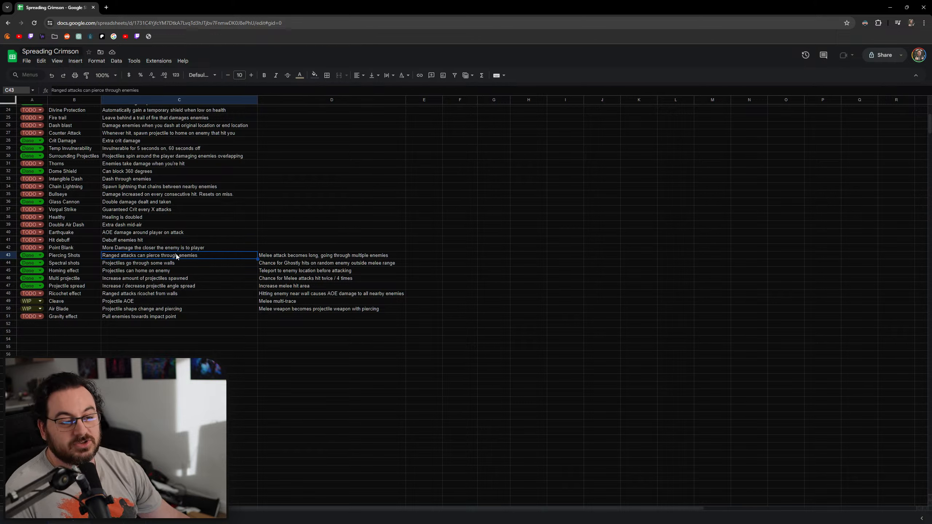
{"action": "left_click", "coordinate": [285, 257]}
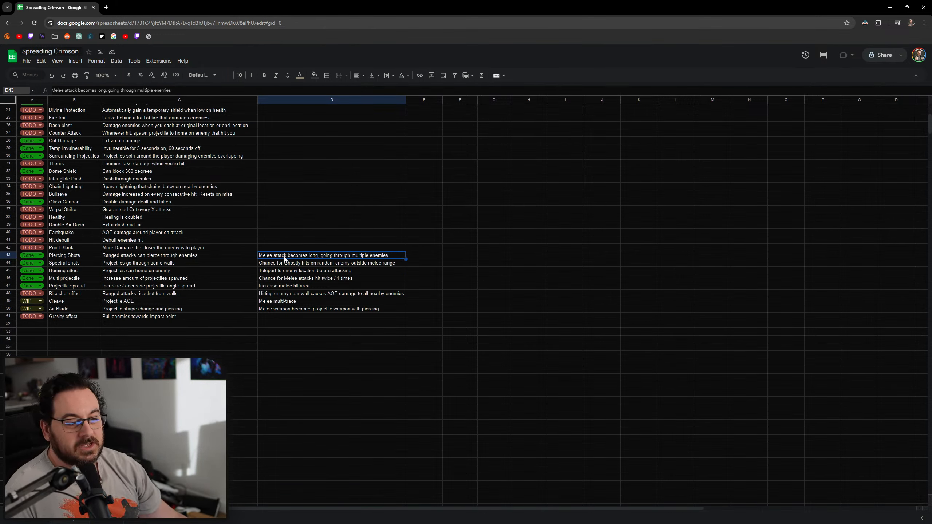
{"action": "left_click", "coordinate": [243, 267]}
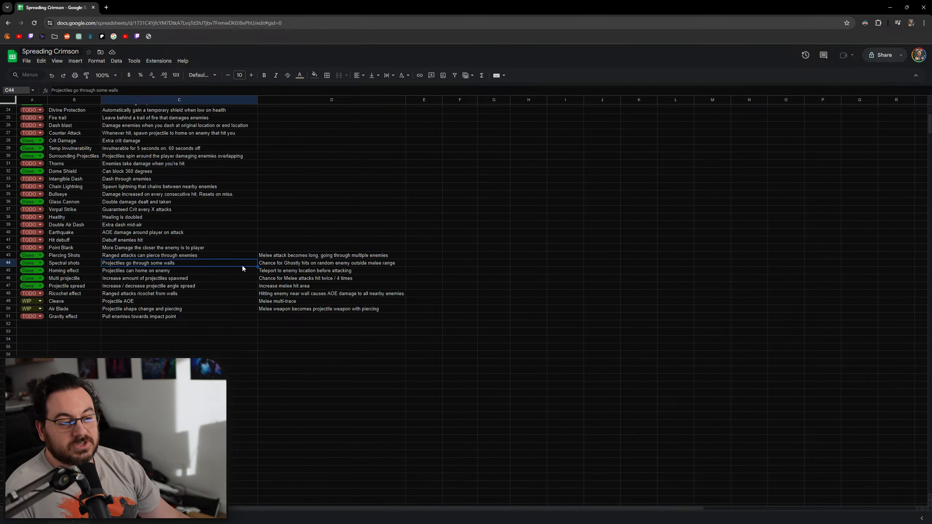
{"action": "left_click", "coordinate": [329, 267]}
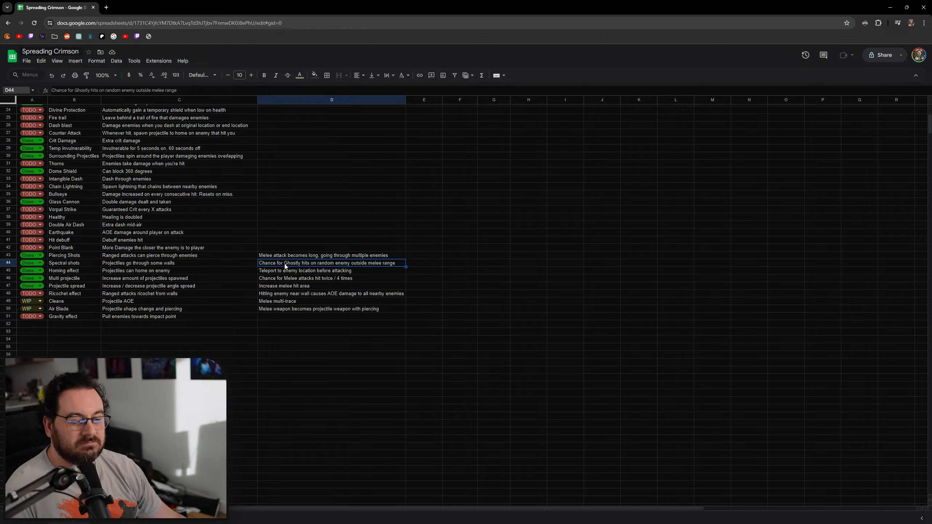
Compare the ranged and melee versions of the Homing effect and Multi projectile powerups, and review Projectile spread's ranged version
{"action": "left_click", "coordinate": [164, 273]}
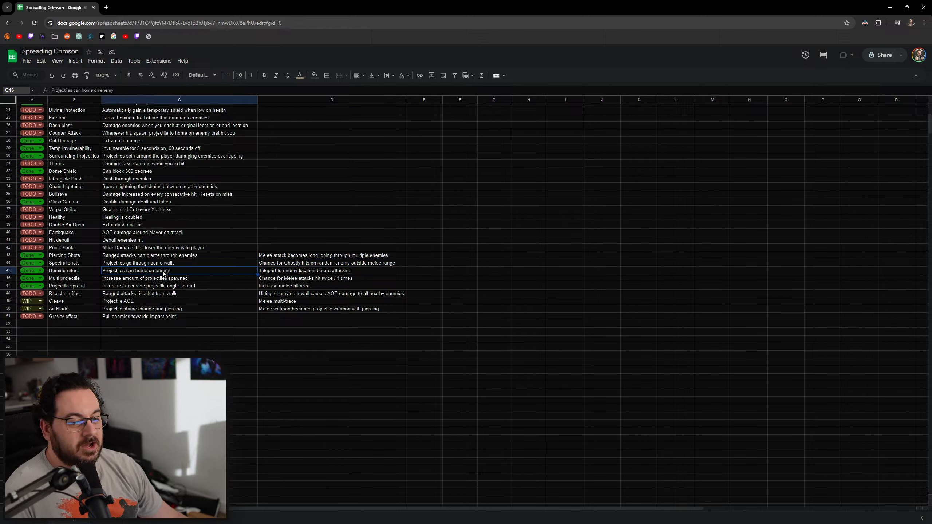
{"action": "left_click", "coordinate": [298, 274]}
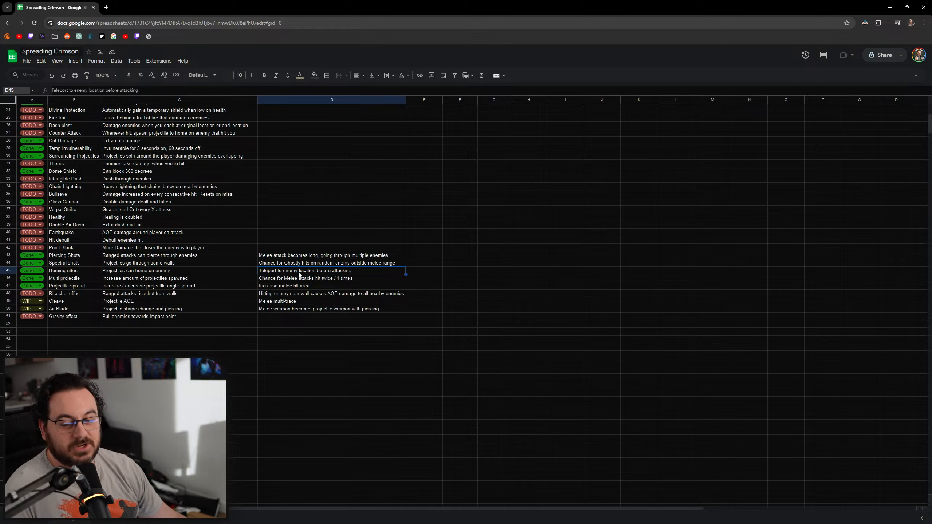
{"action": "left_click", "coordinate": [209, 271]}
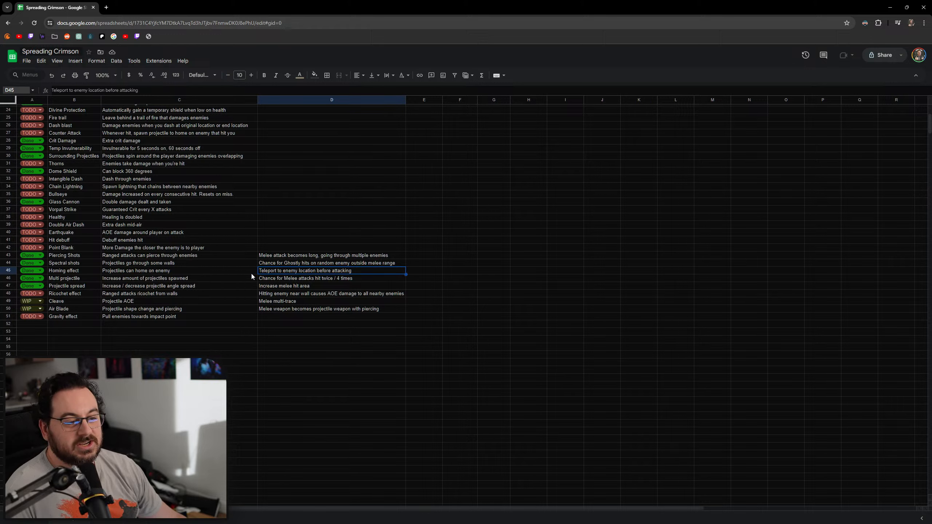
{"action": "left_click", "coordinate": [290, 272]}
{"action": "left_click", "coordinate": [229, 279]}
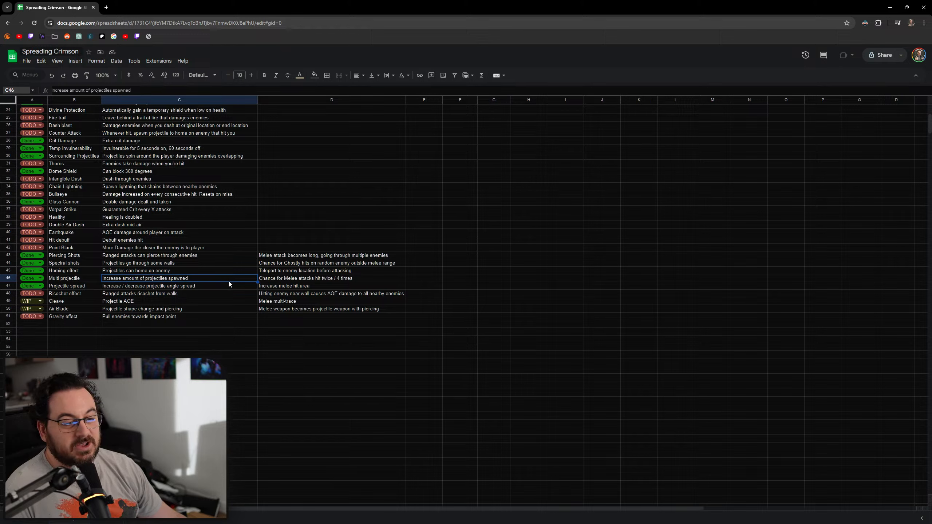
{"action": "left_click", "coordinate": [319, 280]}
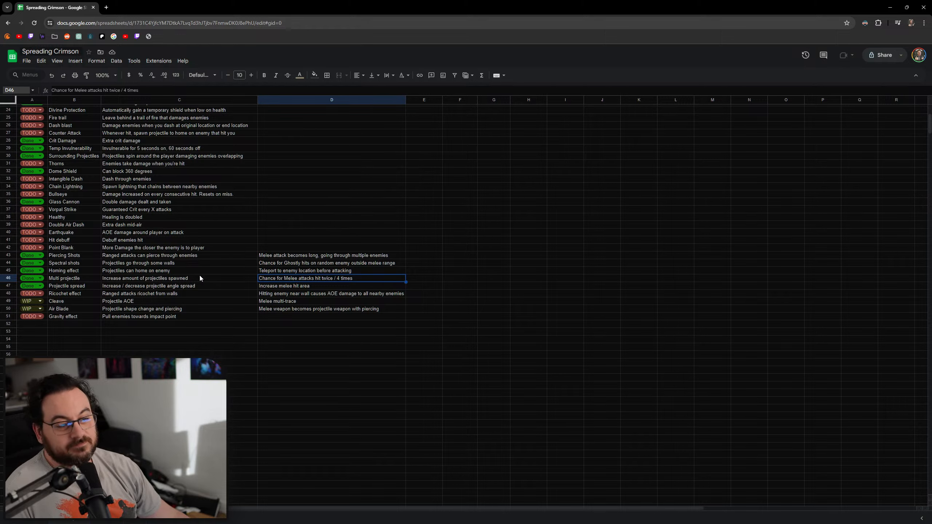
{"action": "left_click", "coordinate": [182, 288]}
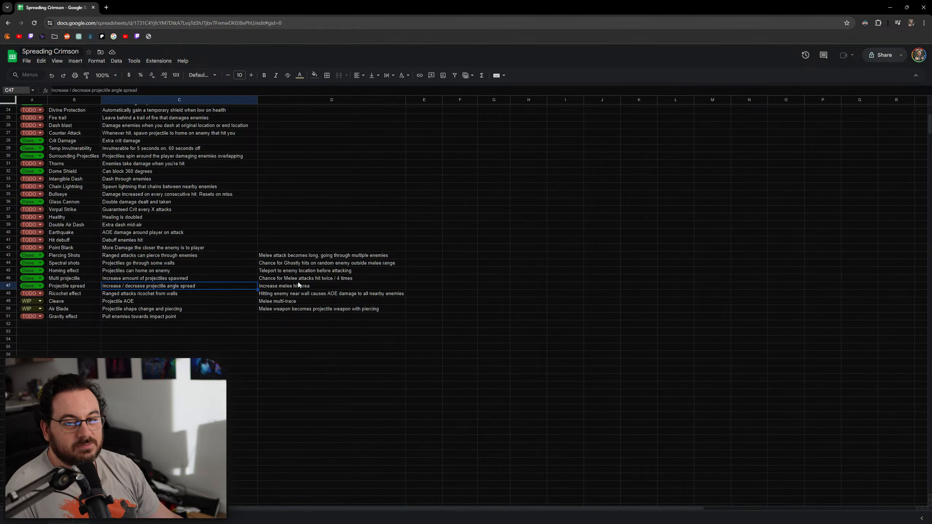
Review the ranged descriptions and Melee Version cells around the Thorns and Dome Shield powerups
{"action": "scroll", "coordinate": [354, 310], "scroll_direction": "up", "scroll_amount": 5}
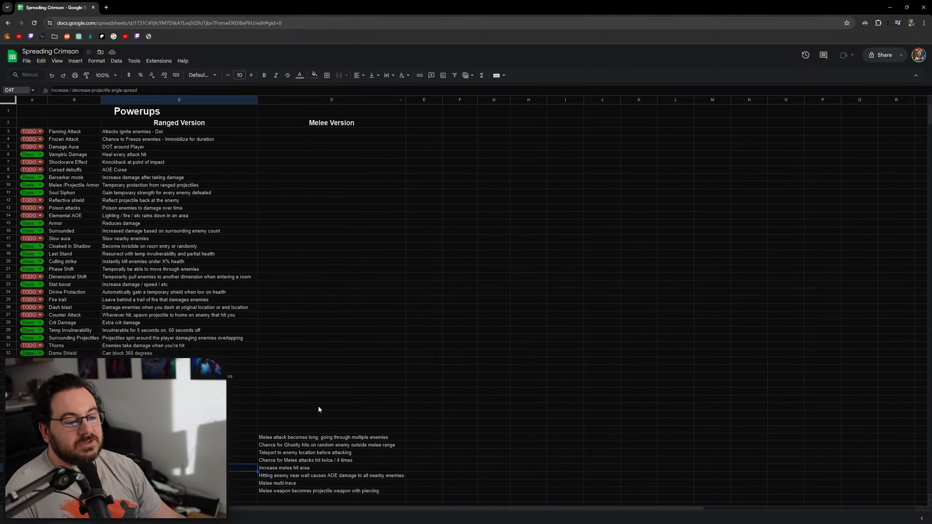
{"action": "scroll", "coordinate": [317, 367], "scroll_direction": "down", "scroll_amount": 4}
{"action": "left_click", "coordinate": [268, 200]}
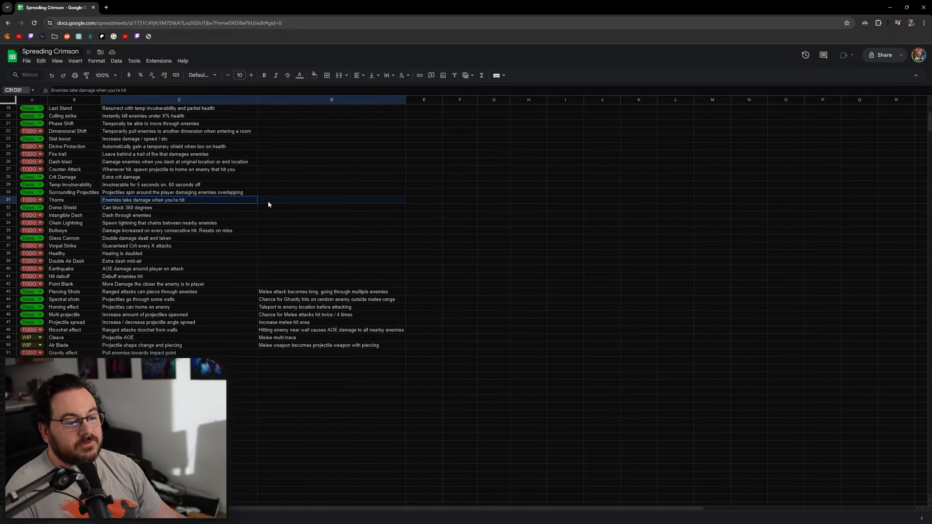
{"action": "left_click", "coordinate": [236, 215]}
{"action": "left_click", "coordinate": [276, 217]}
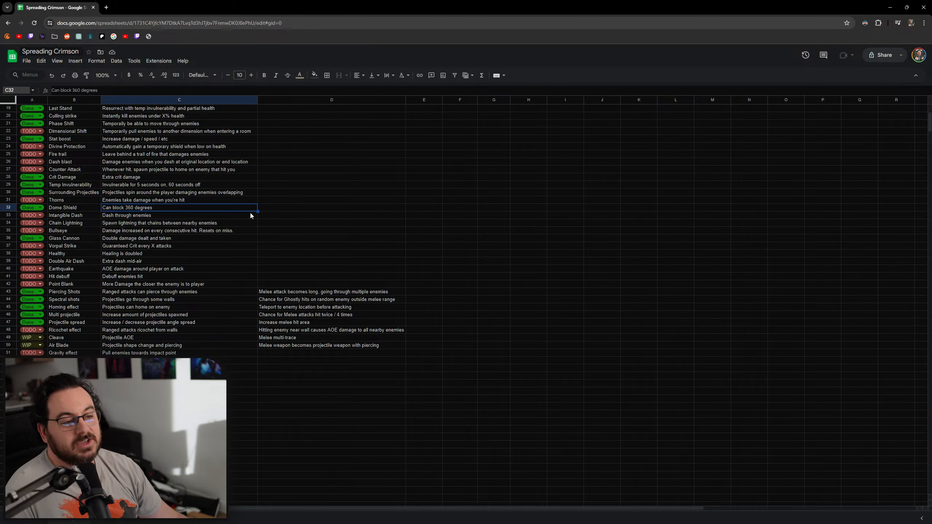
{"action": "left_click", "coordinate": [268, 208]}
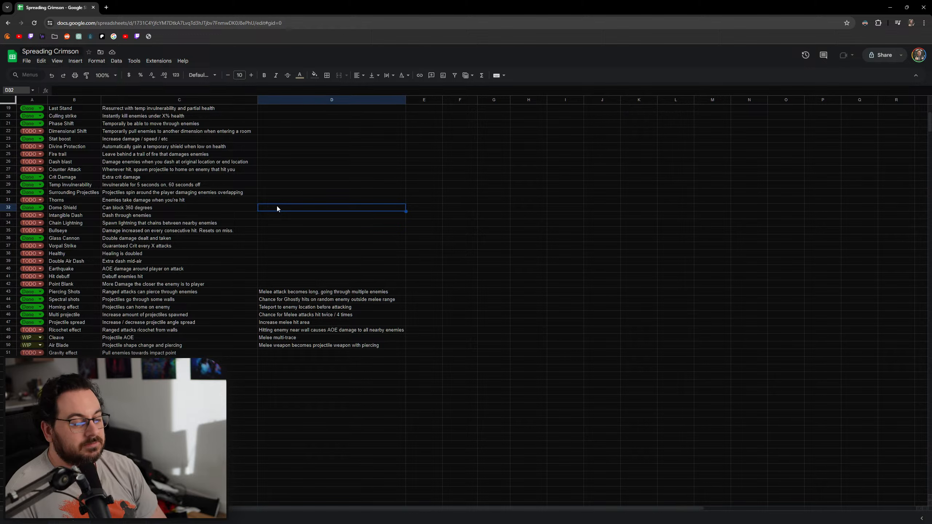
{"action": "scroll", "coordinate": [277, 206], "scroll_direction": "up", "scroll_amount": 5}
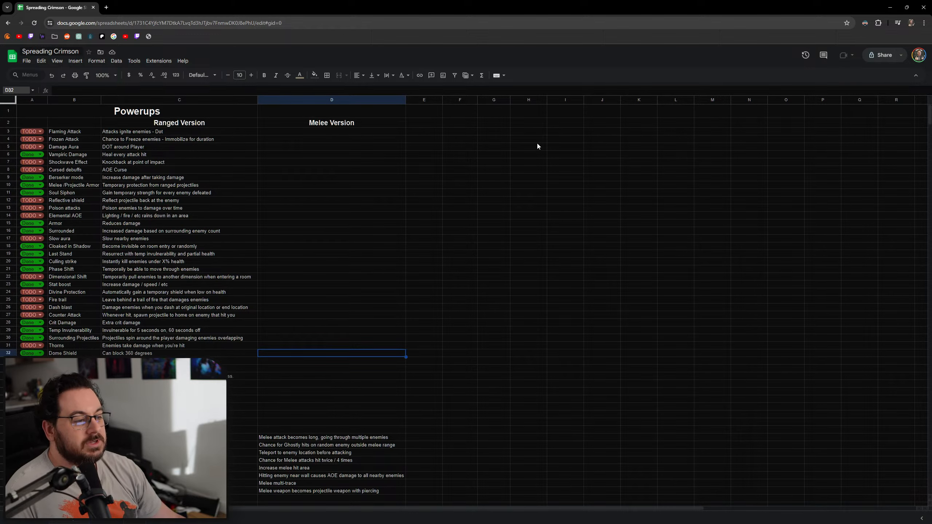
{"action": "left_click_drag", "start_coordinate": [501, 121], "coordinate": [494, 223]}
{"action": "left_click_drag", "start_coordinate": [565, 123], "coordinate": [567, 170]}
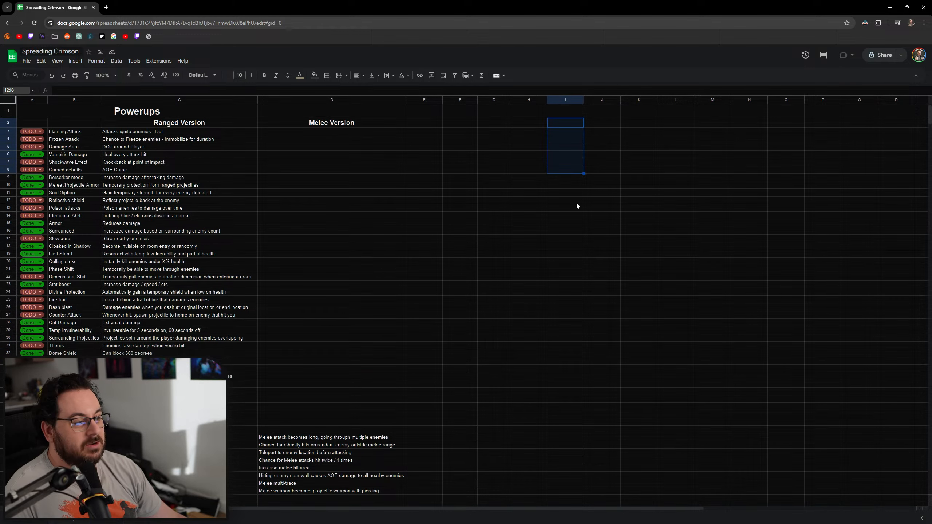
{"action": "left_click_drag", "start_coordinate": [675, 122], "coordinate": [675, 192]}
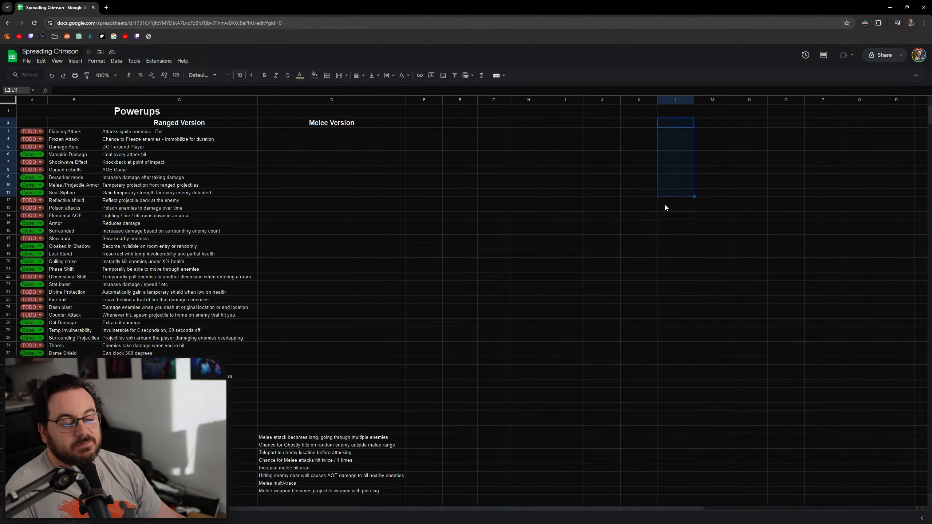
{"action": "left_click", "coordinate": [639, 194]}
{"action": "scroll", "coordinate": [393, 345], "scroll_direction": "down", "scroll_amount": 5}
{"action": "scroll", "coordinate": [392, 345], "scroll_direction": "up", "scroll_amount": 2}
{"action": "left_click_drag", "start_coordinate": [385, 412], "coordinate": [235, 206]}
{"action": "left_click", "coordinate": [497, 258]}
{"action": "left_click_drag", "start_coordinate": [385, 404], "coordinate": [240, 239]}
{"action": "left_click_drag", "start_coordinate": [386, 382], "coordinate": [312, 323]}
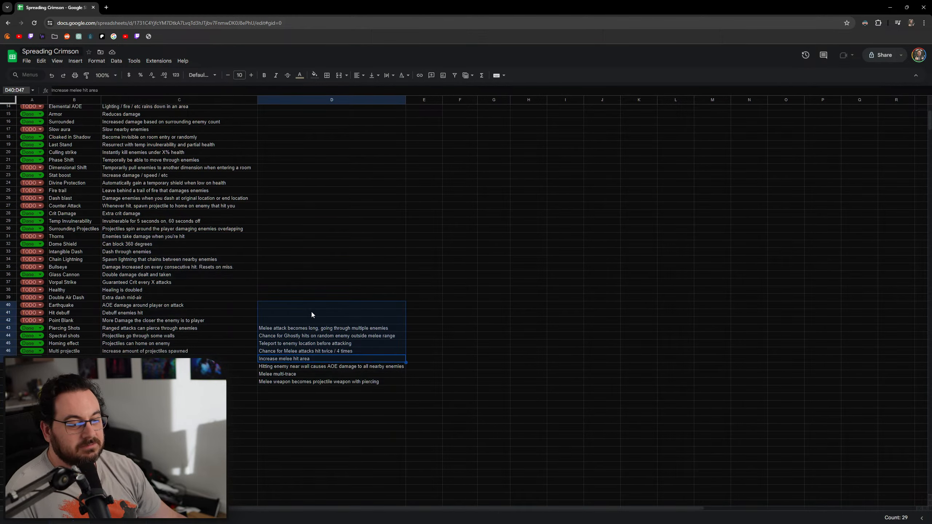
{"action": "left_click", "coordinate": [555, 253]}
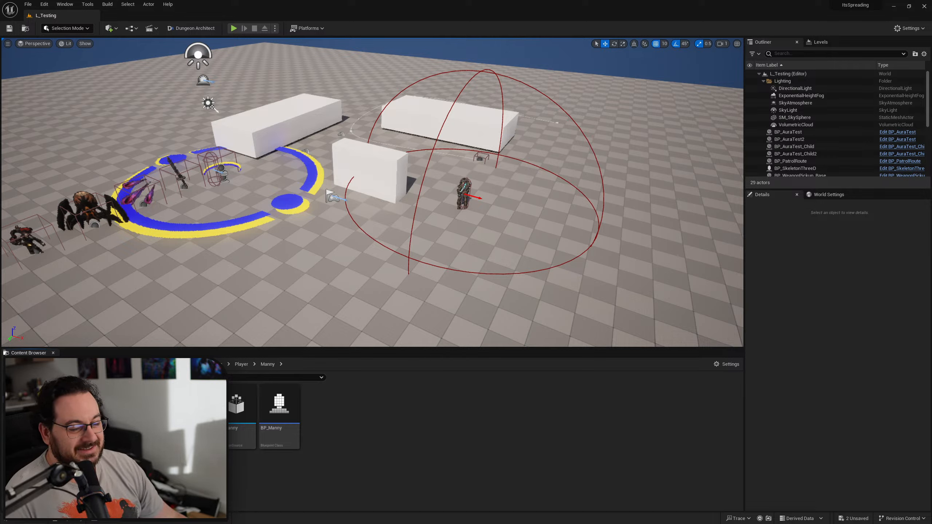
In the Unreal editor, open the Blueprints folder and move BP_SkeletonThreeD near the rear white block, to about X 640, Y -930
{"action": "left_click", "coordinate": [212, 364]}
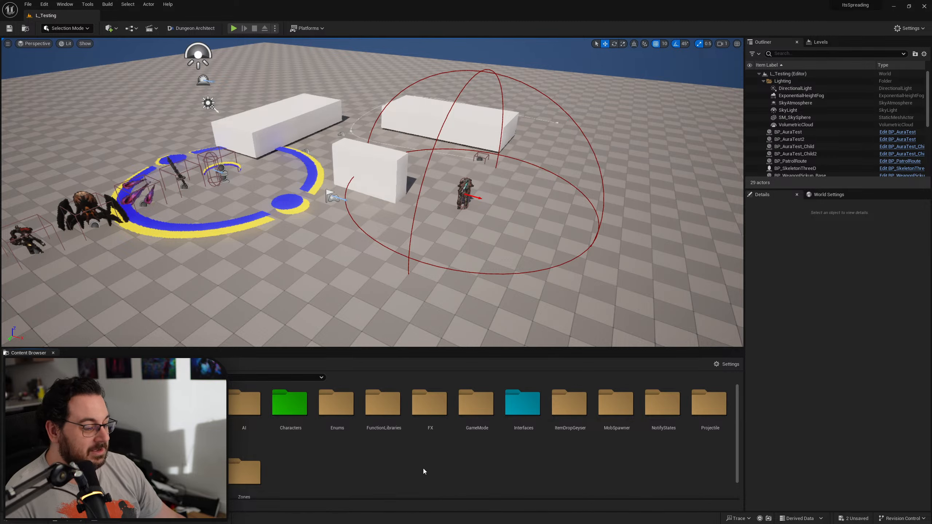
{"action": "scroll", "coordinate": [479, 471], "scroll_direction": "down", "scroll_amount": 1}
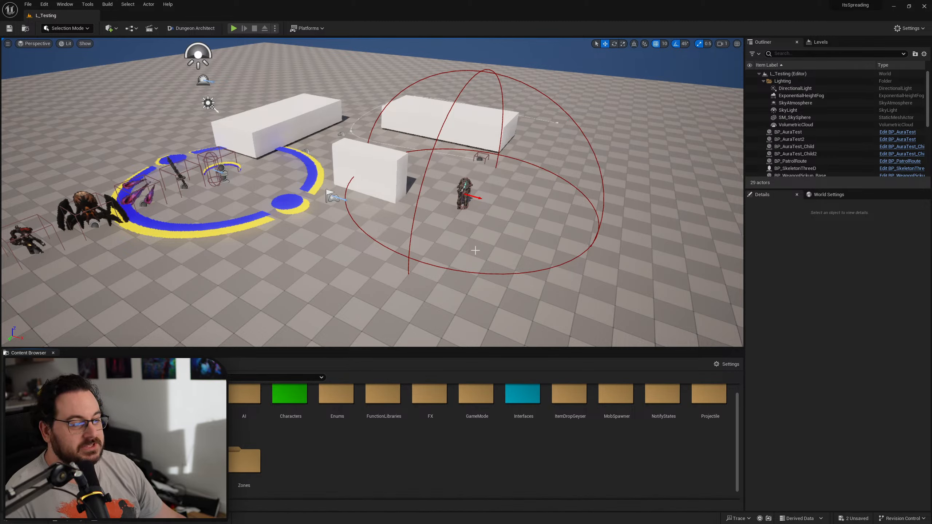
{"action": "left_click", "coordinate": [464, 193]}
{"action": "left_click_drag", "start_coordinate": [472, 196], "coordinate": [422, 139]}
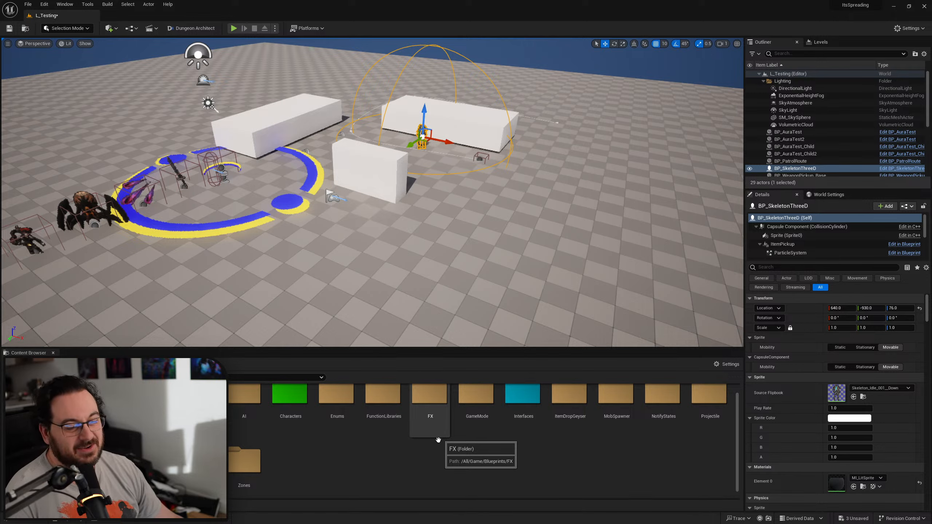
Create a folder named CardBase inside the Blueprints folder and open it
{"action": "right_click", "coordinate": [367, 468]}
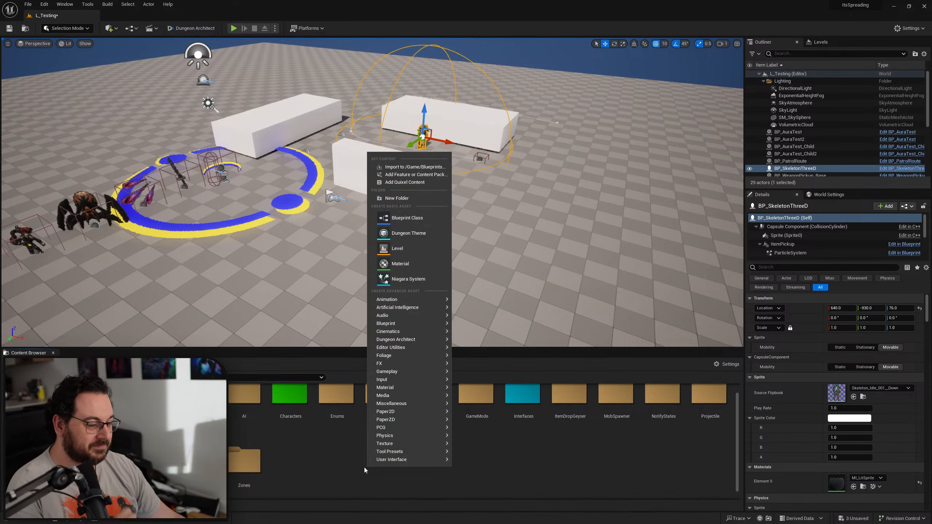
{"action": "left_click", "coordinate": [405, 198]}
{"action": "type", "text": "Ca"}
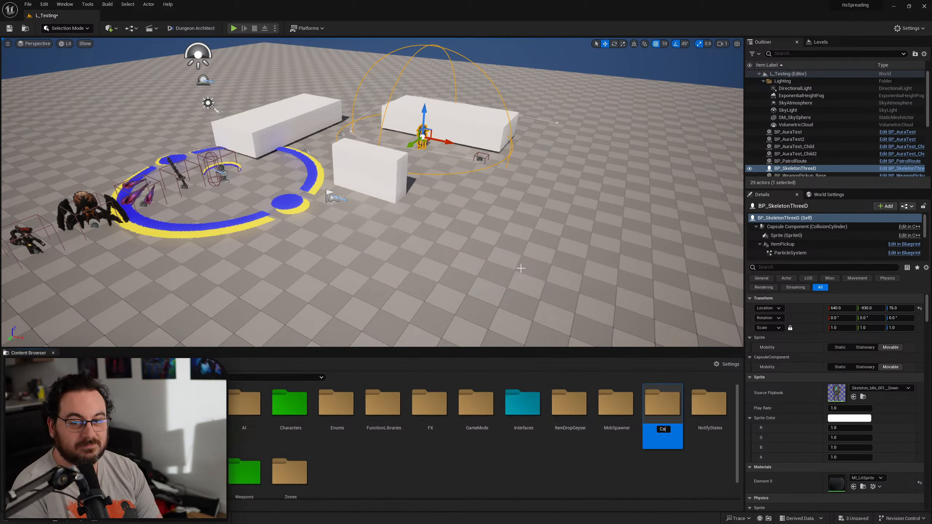
{"action": "type", "text": "rdSe"}
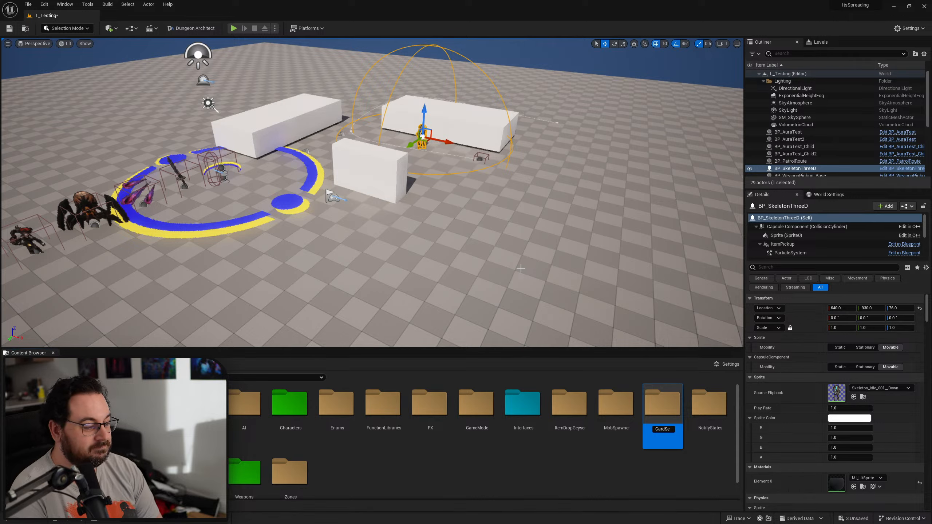
{"action": "key", "text": "BackSpace"}
{"action": "key", "text": "BackSpace"}
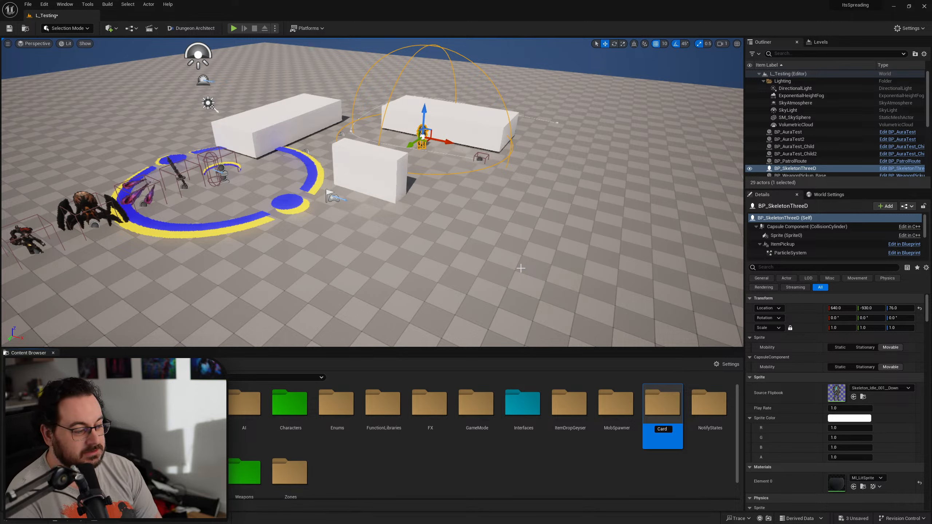
{"action": "type", "text": "B"}
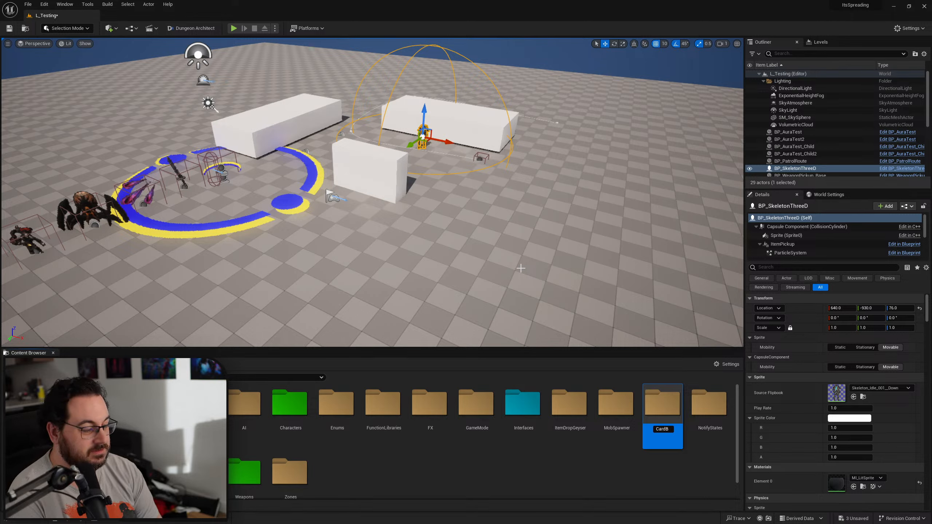
{"action": "type", "text": "ase"}
{"action": "key", "text": "Return"}
{"action": "key", "text": "Return"}
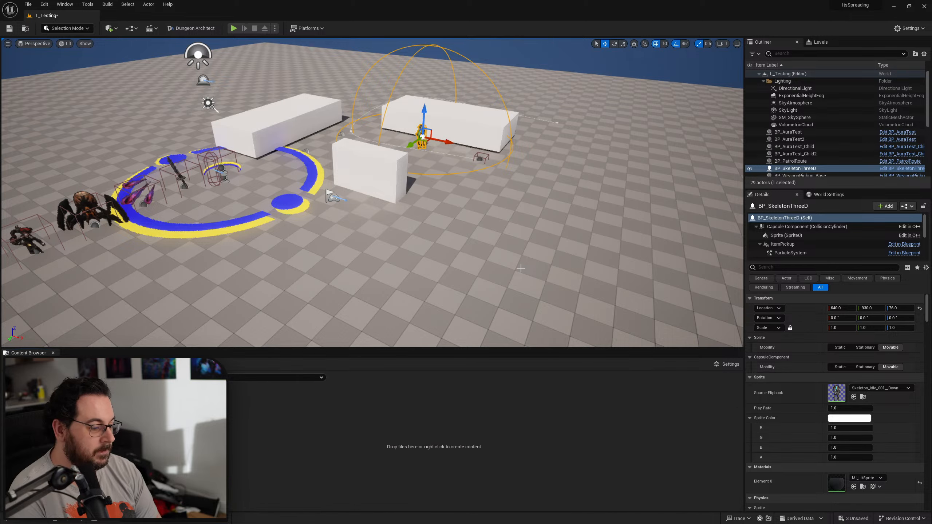
Create a new Blueprint class in the CardBase folder with Actor as its parent class
{"action": "right_click", "coordinate": [303, 436]}
{"action": "left_click", "coordinate": [354, 185]}
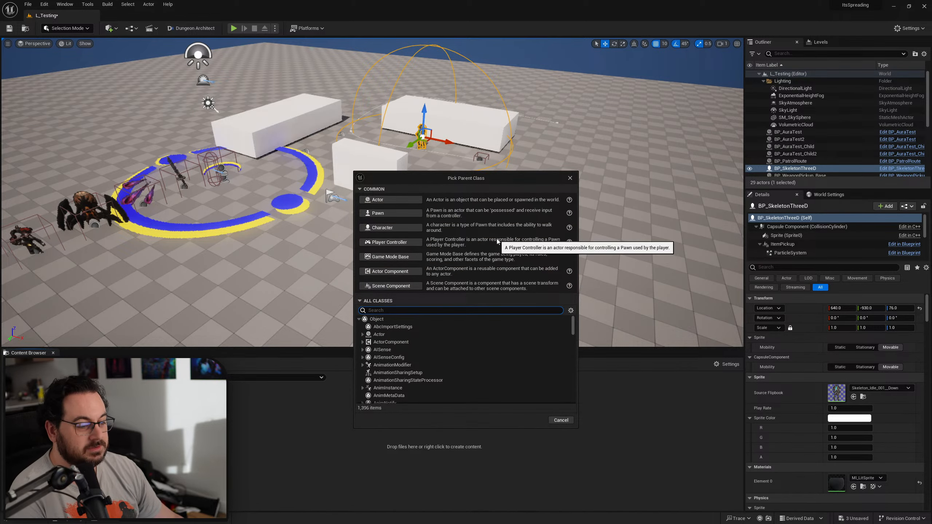
{"action": "left_click", "coordinate": [390, 200]}
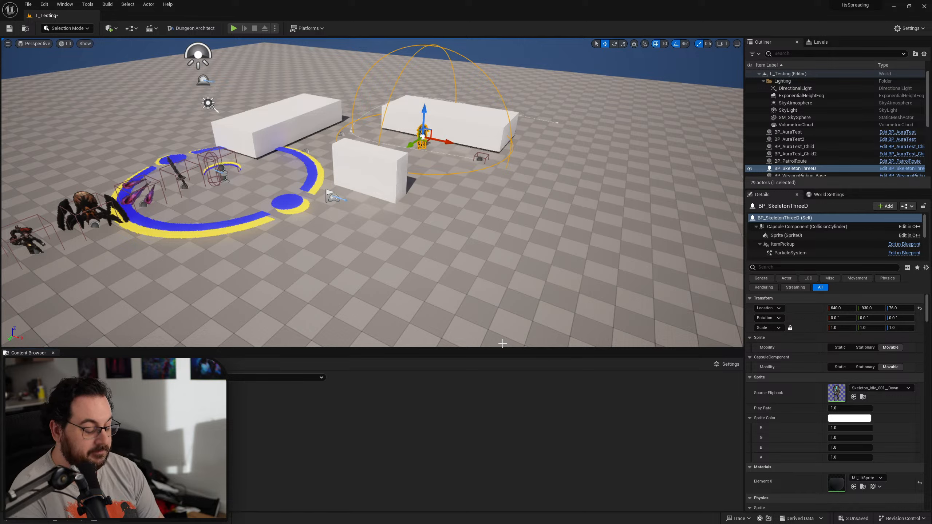
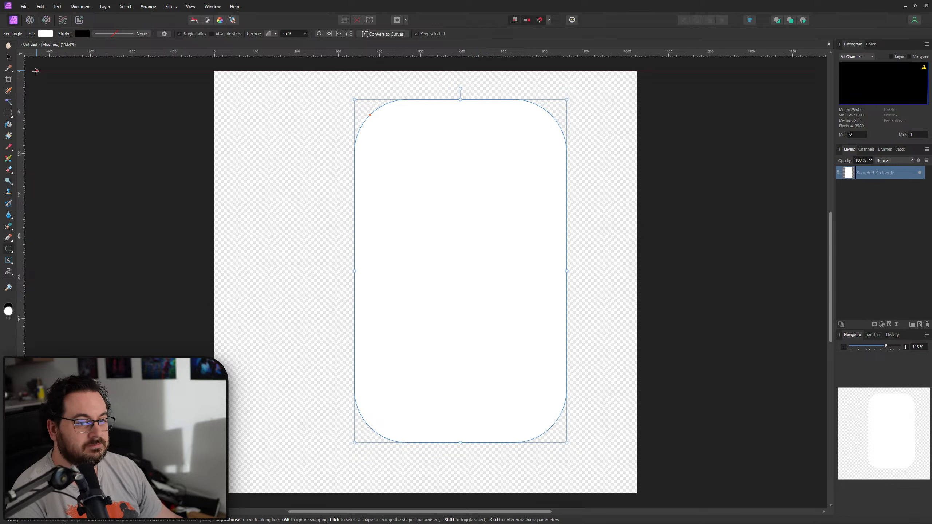
In Affinity Photo, centre the white rounded rectangle on the canvas and enlarge it to about 550 by 950 px
{"action": "left_click", "coordinate": [8, 57]}
{"action": "left_click_drag", "start_coordinate": [506, 244], "coordinate": [474, 255]}
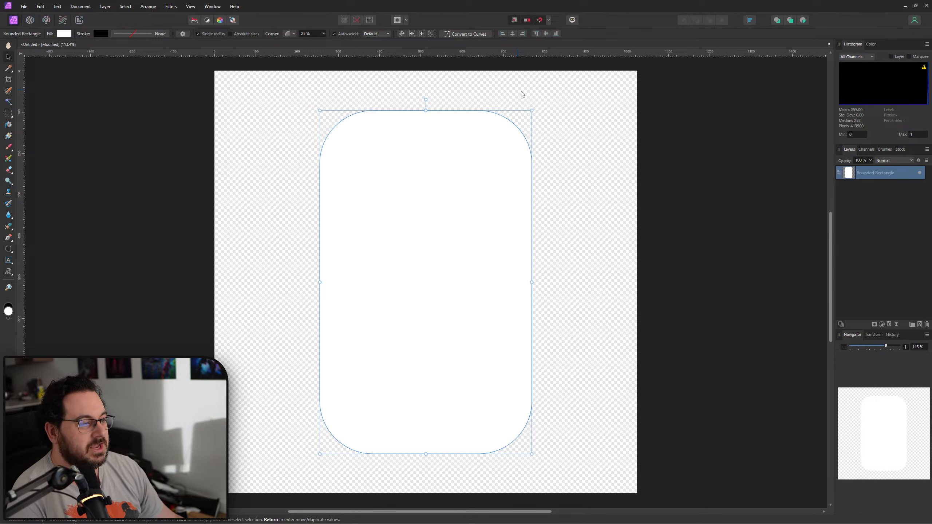
{"action": "left_click_drag", "start_coordinate": [531, 110], "coordinate": [521, 86], "text": "ctrl"}
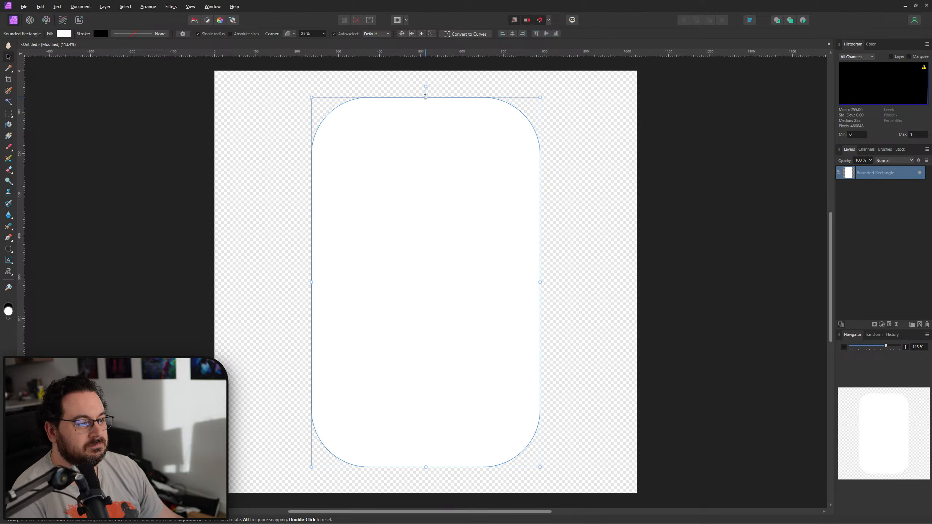
{"action": "left_click_drag", "start_coordinate": [425, 97], "coordinate": [426, 87]}
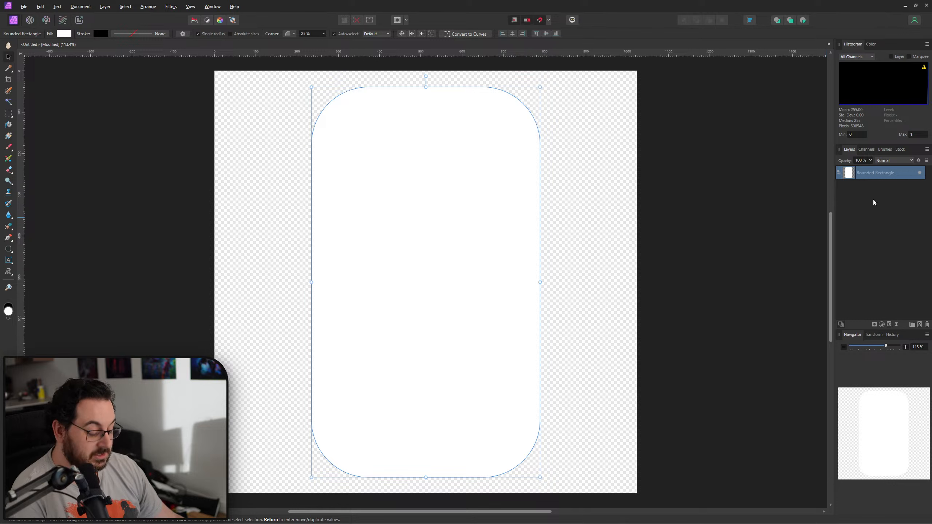
Duplicate the rounded rectangle and shrink the copy slightly about its centre to leave a narrow border around it
{"action": "key", "text": "ctrl+j"}
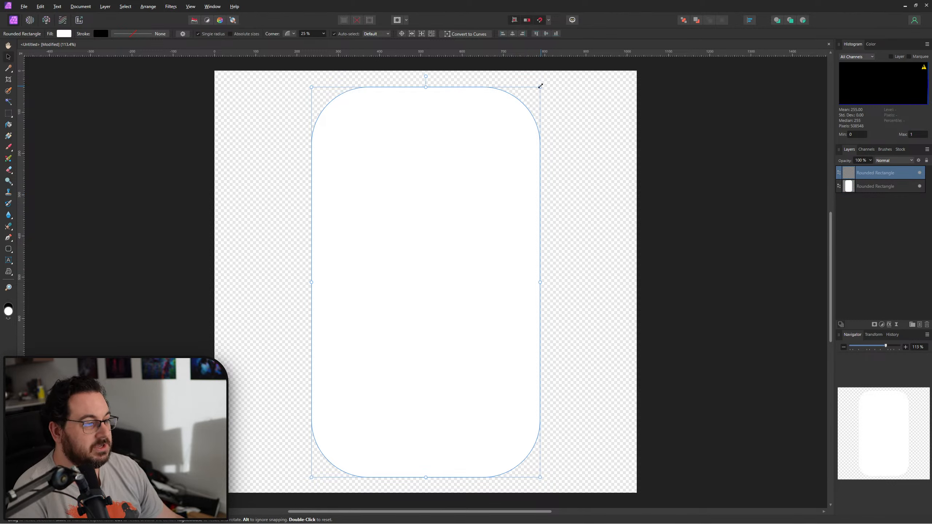
{"action": "mouse_move", "coordinate": [540, 87]}
{"action": "left_mouse_down"}
{"action": "mouse_move", "coordinate": [527, 100]}
{"action": "mouse_move", "coordinate": [535, 95]}
{"action": "left_mouse_up"}
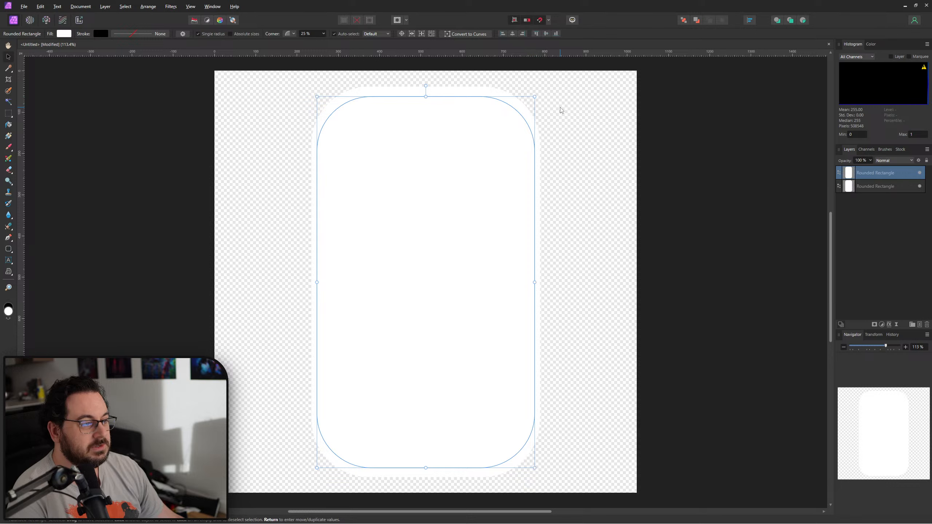
Fill the larger rear rectangle with black (RGB 0, 0, 0) and extend the inner white one slightly in height
{"action": "left_click", "coordinate": [885, 187]}
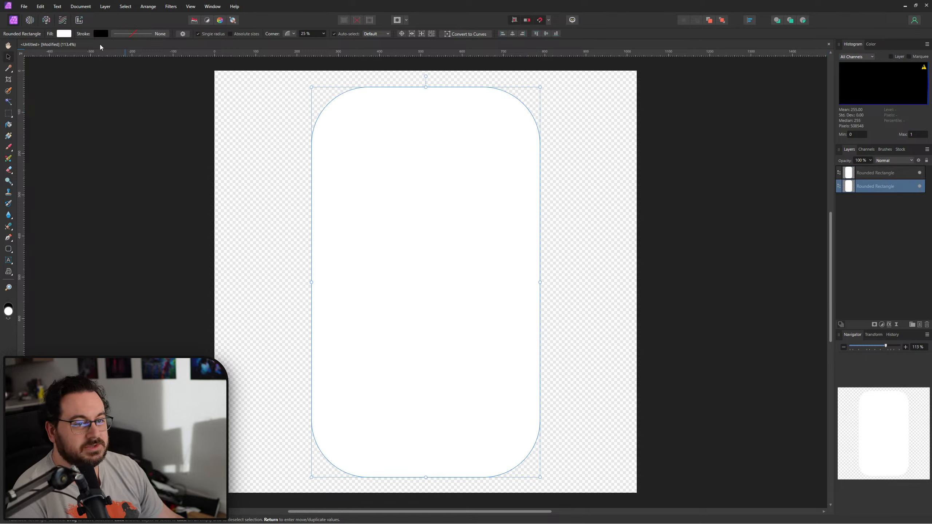
{"action": "left_click", "coordinate": [64, 33]}
{"action": "left_click_drag", "start_coordinate": [50, 110], "coordinate": [41, 143]}
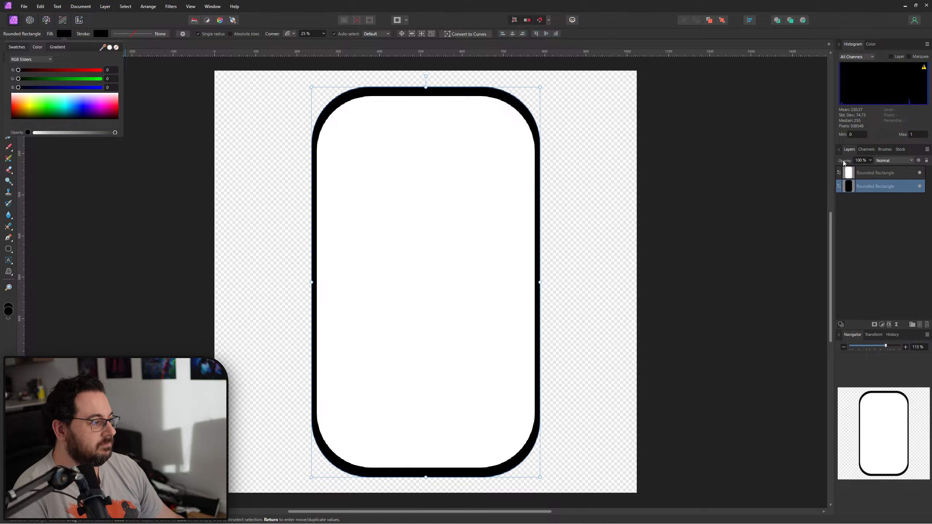
{"action": "left_click", "coordinate": [898, 176]}
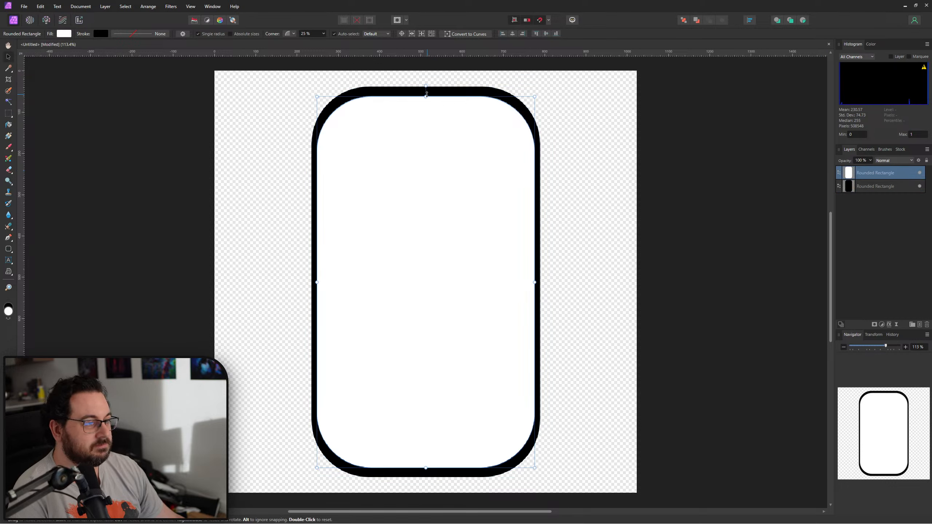
{"action": "left_click_drag", "start_coordinate": [426, 96], "coordinate": [425, 95]}
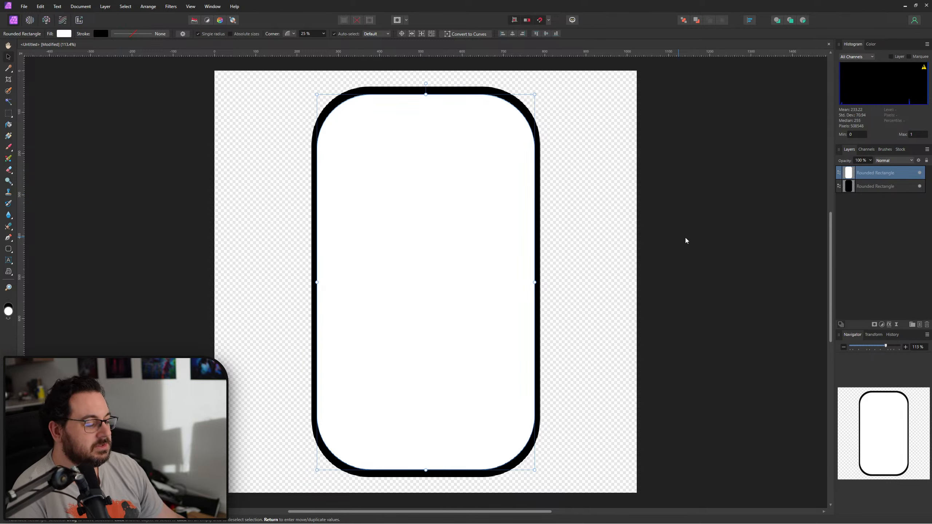
Merge the visible rectangles into a new pixel layer, leaving it selected with both source rectangle layers hidden
{"action": "left_click", "coordinate": [900, 186], "text": "shift"}
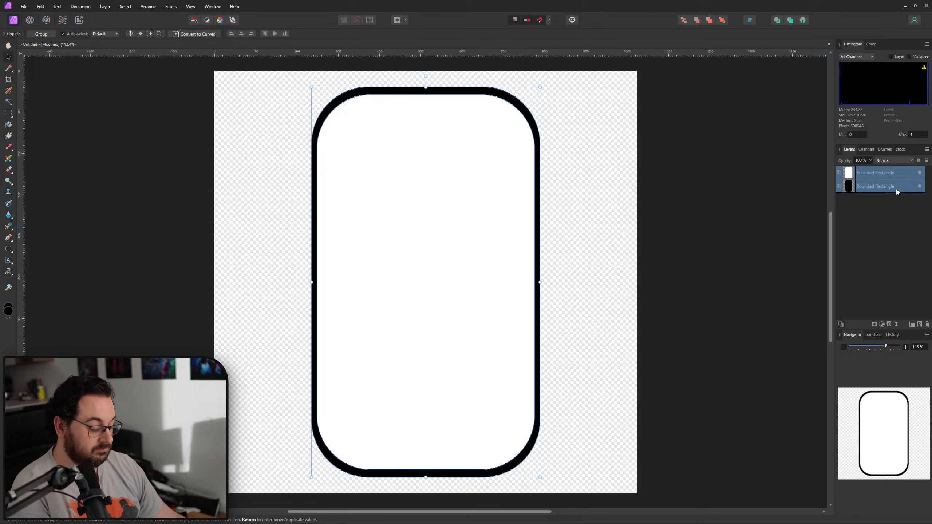
{"action": "right_click", "coordinate": [894, 186]}
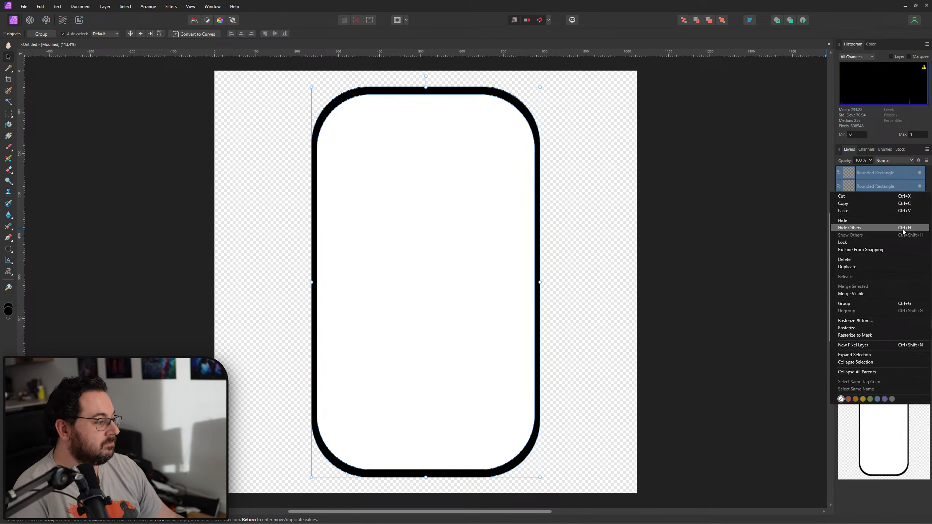
{"action": "left_click", "coordinate": [859, 293]}
{"action": "left_click", "coordinate": [899, 193]}
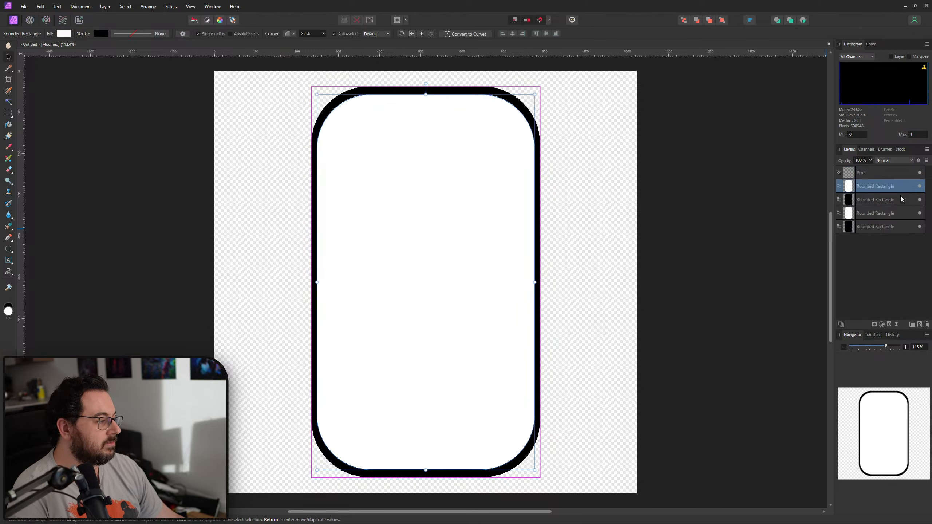
{"action": "left_click", "coordinate": [921, 187]}
{"action": "left_click", "coordinate": [921, 200]}
{"action": "left_click", "coordinate": [888, 174]}
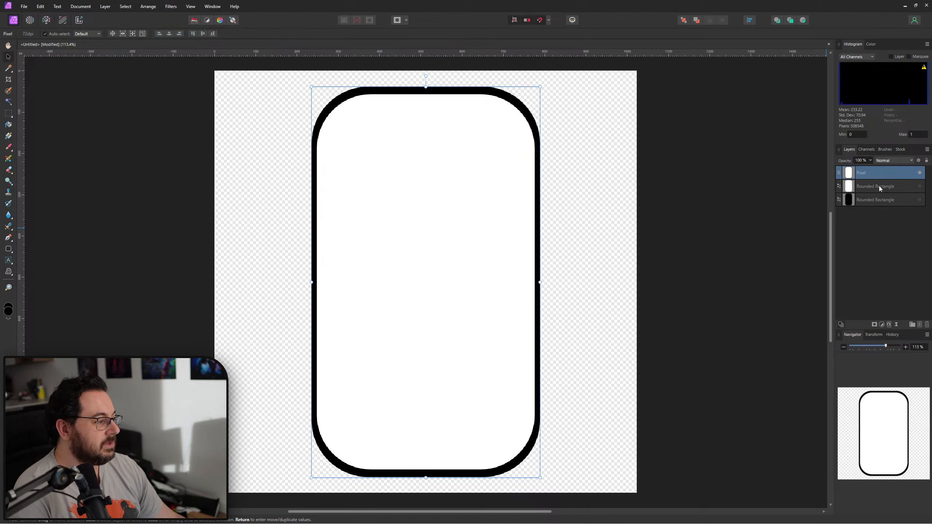
Try fanning out tilted copies of the merged card on both sides behind the upright one
{"action": "left_click_drag", "start_coordinate": [439, 221], "coordinate": [484, 220], "text": "ctrl"}
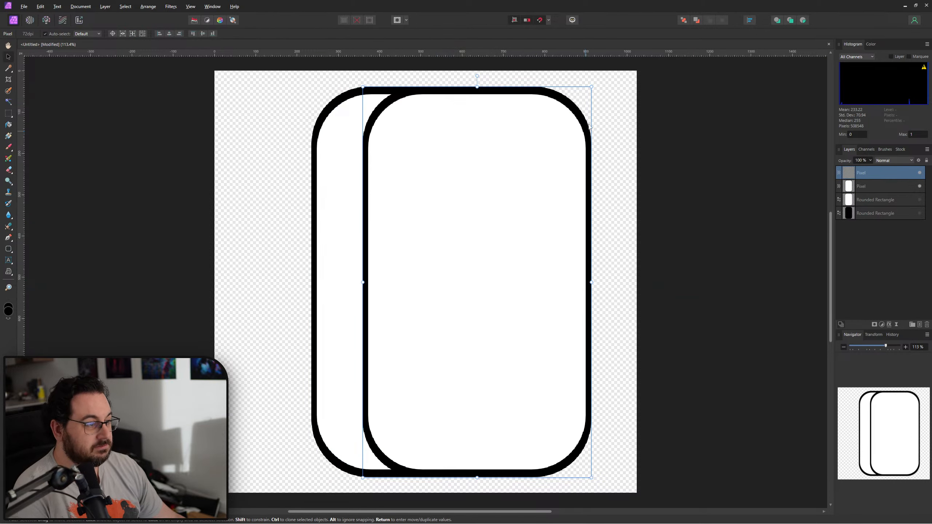
{"action": "left_click_drag", "start_coordinate": [595, 84], "coordinate": [635, 106]}
{"action": "left_click_drag", "start_coordinate": [901, 174], "coordinate": [897, 194]}
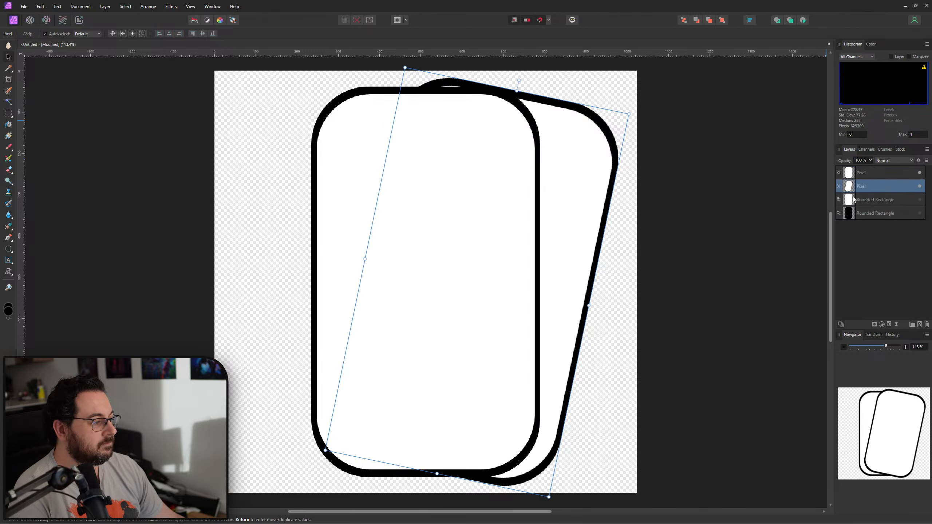
{"action": "mouse_move", "coordinate": [578, 221]}
{"action": "left_mouse_down"}
{"action": "mouse_move", "coordinate": [578, 229]}
{"action": "mouse_move", "coordinate": [576, 213]}
{"action": "mouse_move", "coordinate": [460, 211]}
{"action": "left_mouse_up"}
{"action": "left_click_drag", "start_coordinate": [510, 111], "coordinate": [432, 80]}
{"action": "left_click_drag", "start_coordinate": [387, 187], "coordinate": [396, 191]}
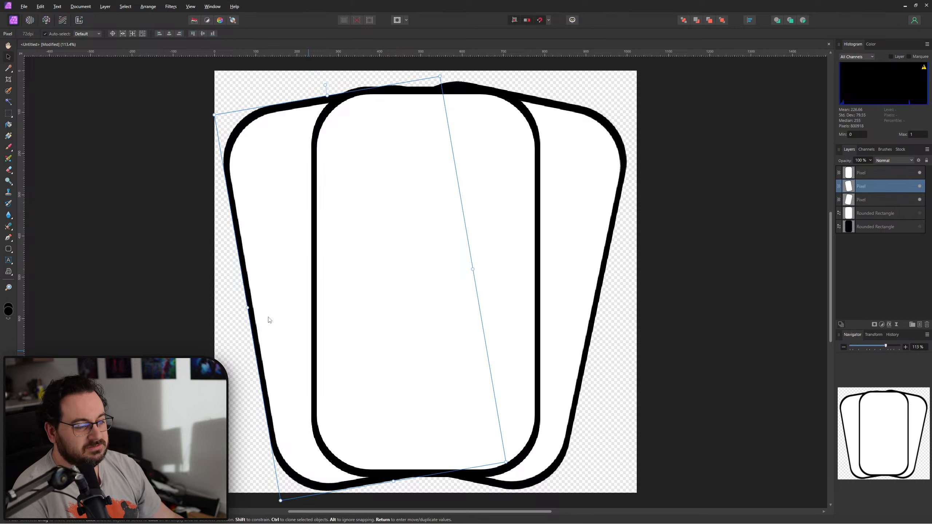
Undo the tilted card copies, going back to the single upright merged card
{"action": "key", "text": "ctrl+z"}
{"action": "key", "text": "ctrl+z"}
{"action": "key", "text": "ctrl+z"}
{"action": "key", "text": "ctrl+z"}
{"action": "key", "text": "ctrl+z"}
{"action": "key", "text": "ctrl+z"}
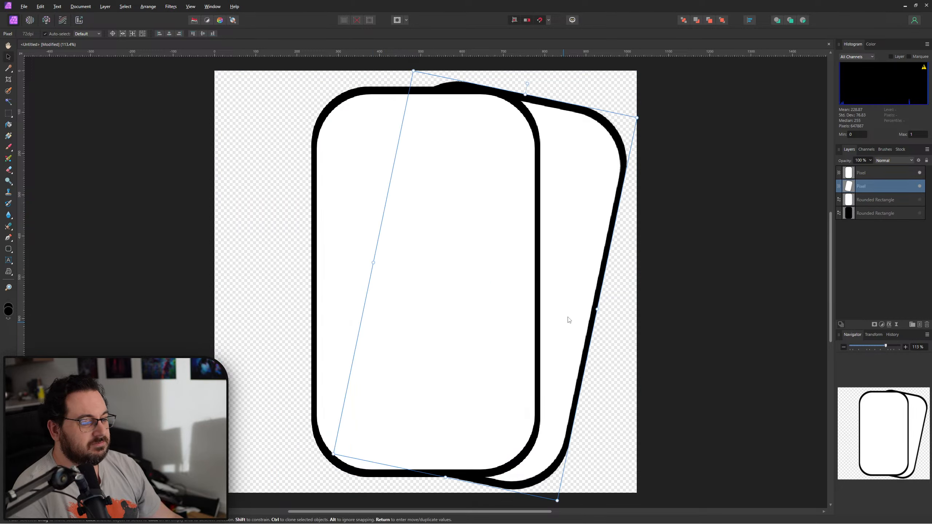
{"action": "key", "text": "ctrl+z"}
{"action": "key", "text": "ctrl+z"}
{"action": "key", "text": "ctrl+z"}
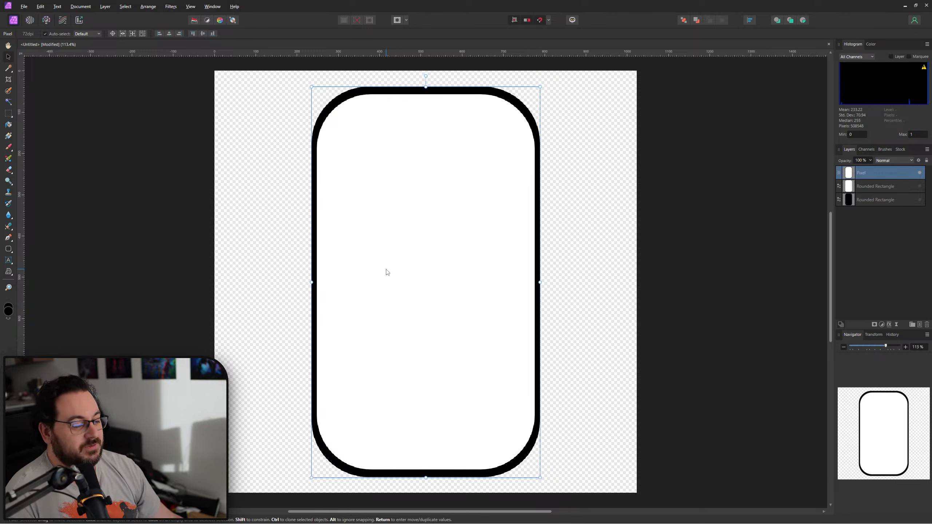
{"action": "mouse_move", "coordinate": [434, 280]}
{"action": "left_mouse_down"}
{"action": "mouse_move", "coordinate": [449, 287]}
{"action": "mouse_move", "coordinate": [437, 282]}
{"action": "left_mouse_up"}
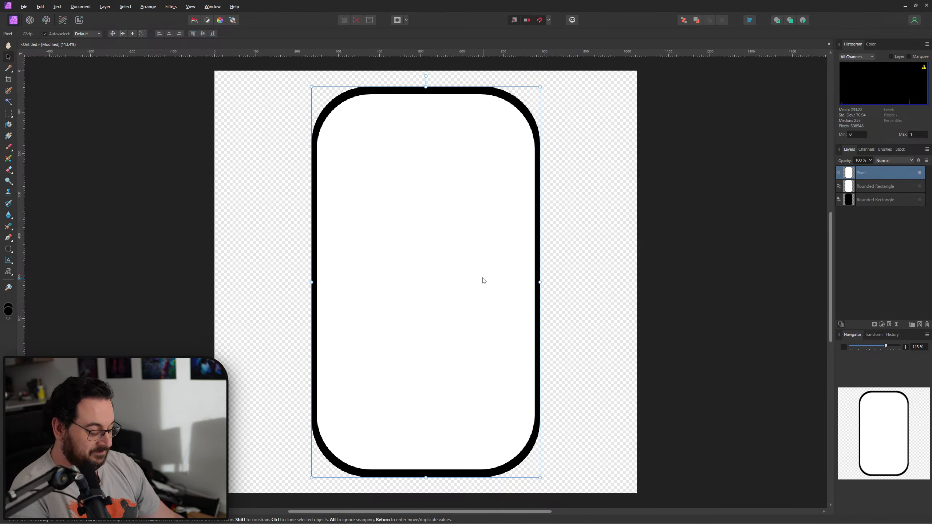
Marquee-select a rectangle about 540 by 480 px over the lower half of the card
{"action": "key", "text": "m"}
{"action": "left_click_drag", "start_coordinate": [351, 325], "coordinate": [542, 473]}
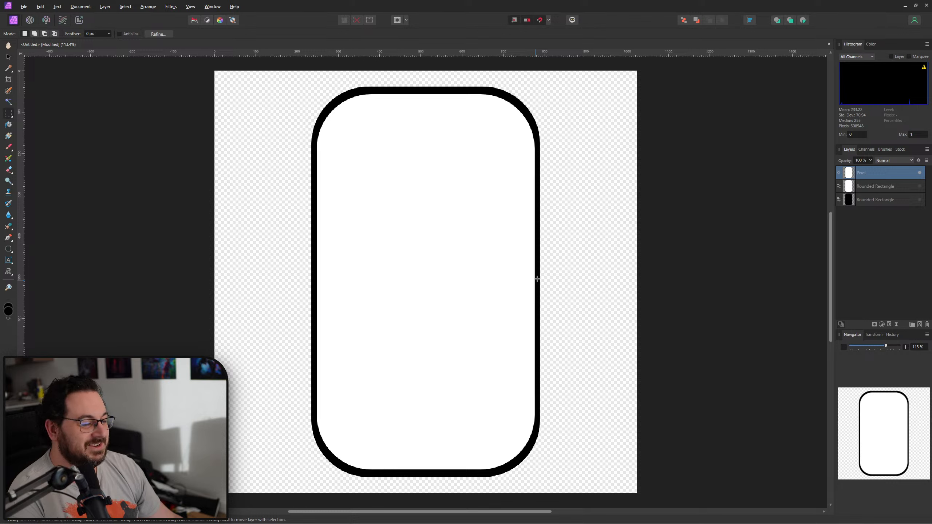
{"action": "left_click_drag", "start_coordinate": [403, 428], "coordinate": [322, 475]}
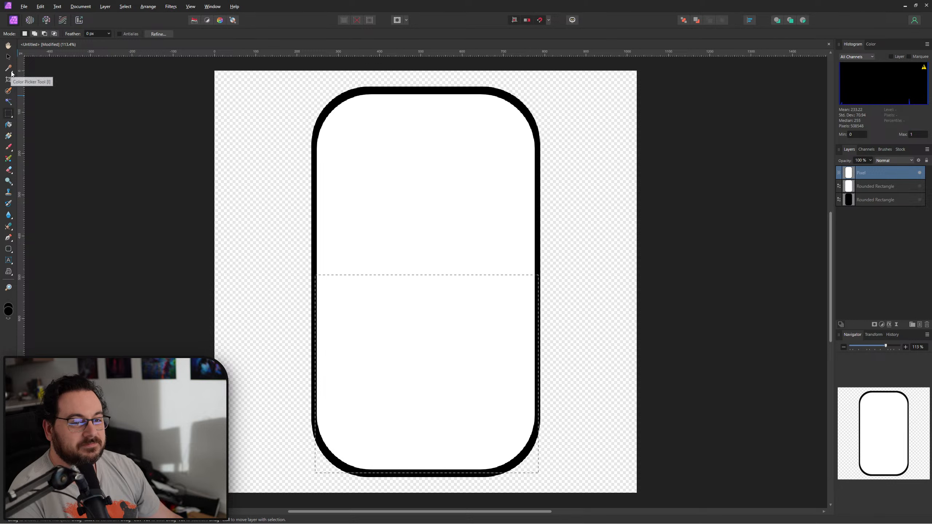
Flood fill the selected area with dark grey #535353 on a new pixel layer and deselect
{"action": "left_click", "coordinate": [919, 325]}
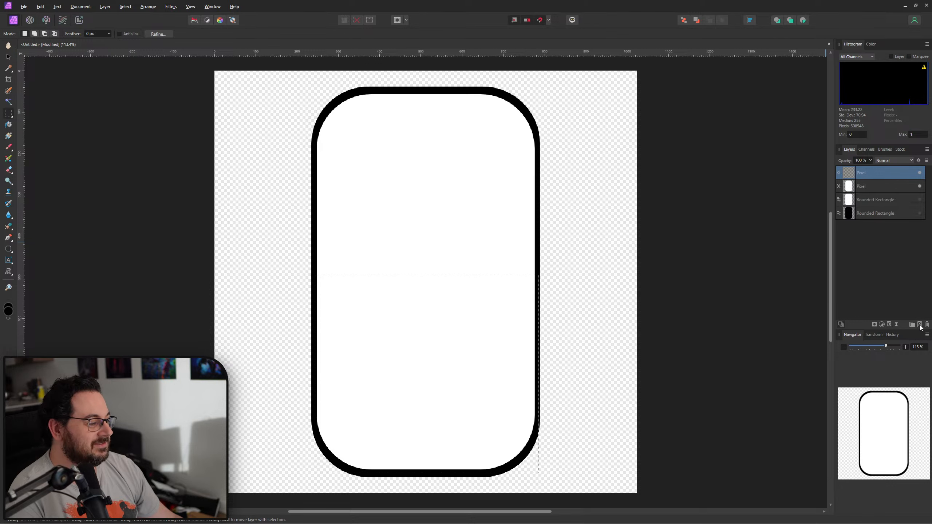
{"action": "left_click", "coordinate": [8, 124]}
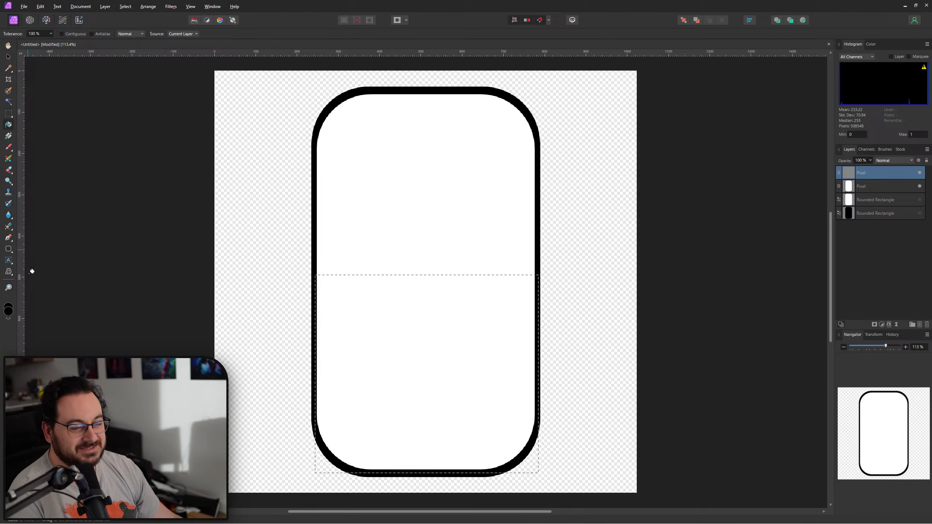
{"action": "double_click", "coordinate": [9, 310]}
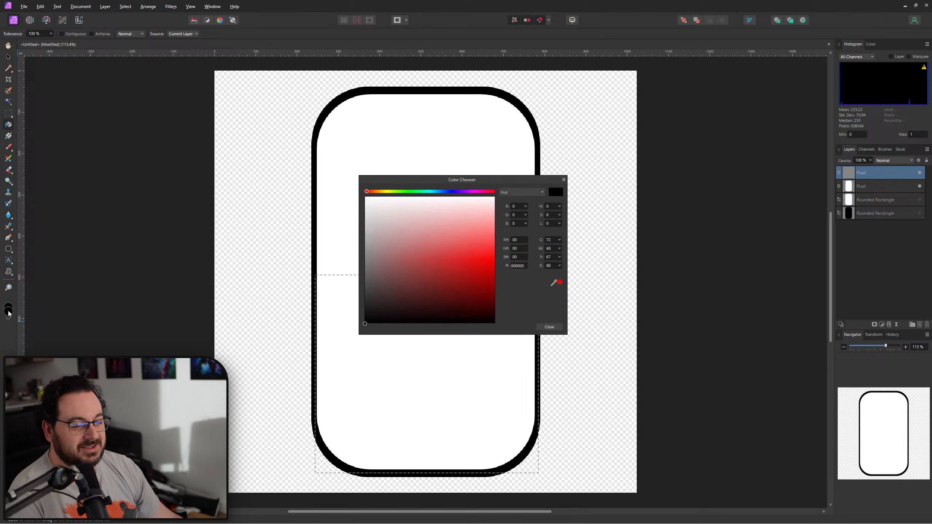
{"action": "left_click_drag", "start_coordinate": [441, 274], "coordinate": [294, 281]}
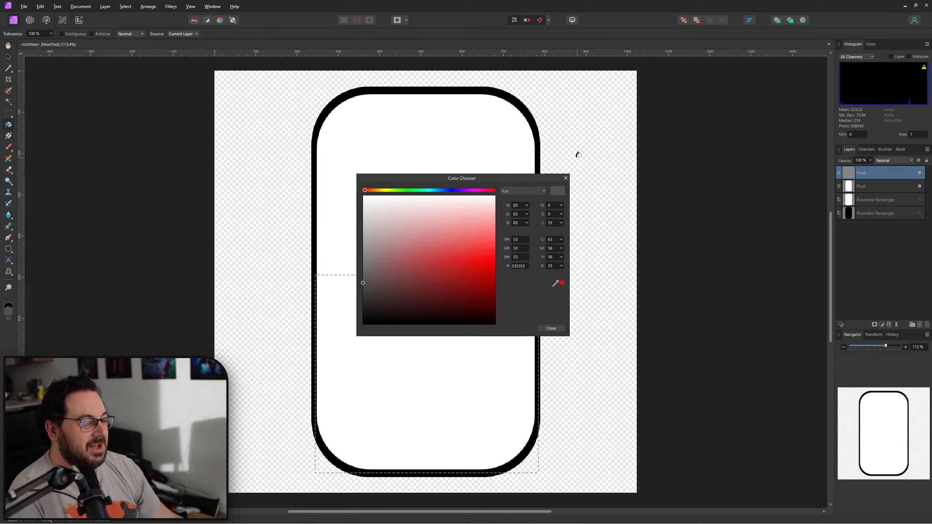
{"action": "left_click", "coordinate": [559, 327]}
{"action": "left_click", "coordinate": [401, 309]}
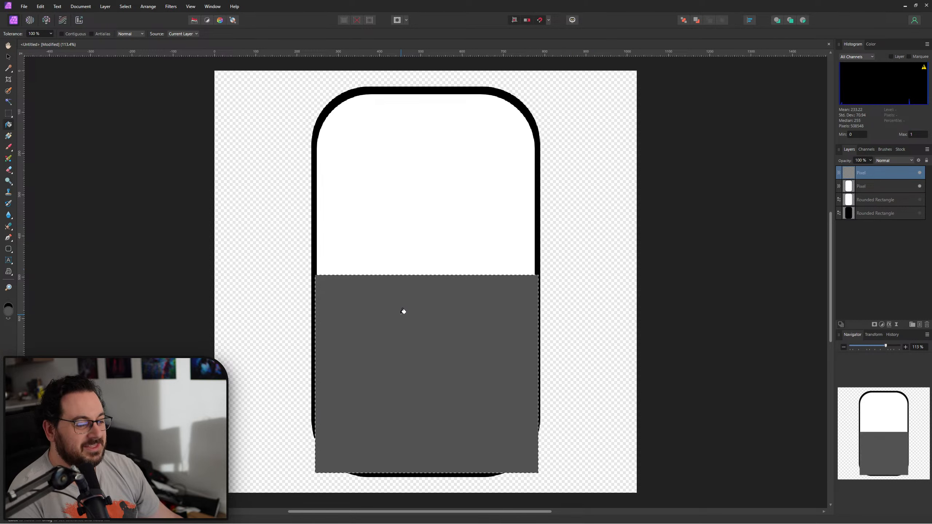
{"action": "key", "text": "ctrl+d"}
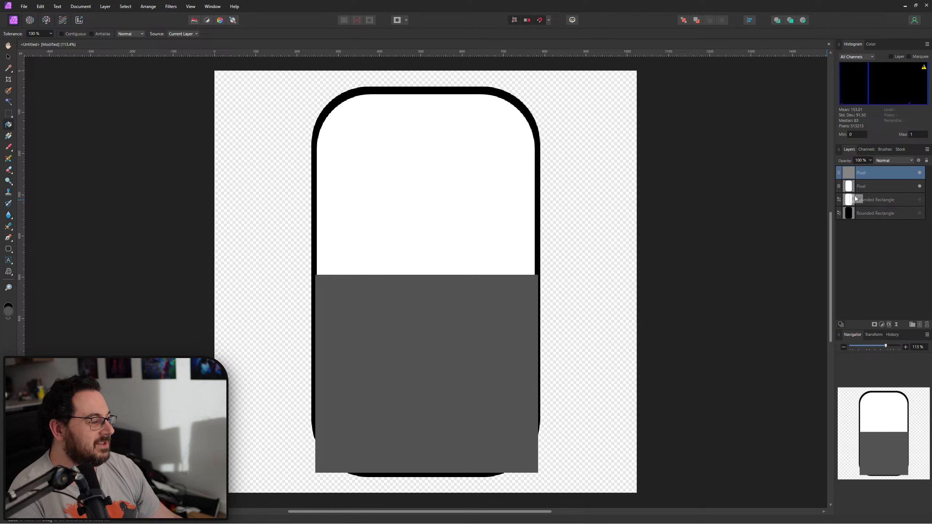
Trim the grey block to the card's rounded interior by selecting the white area, inverting the selection, and deleting the excess grey
{"action": "left_click", "coordinate": [8, 102]}
{"action": "left_click", "coordinate": [416, 203]}
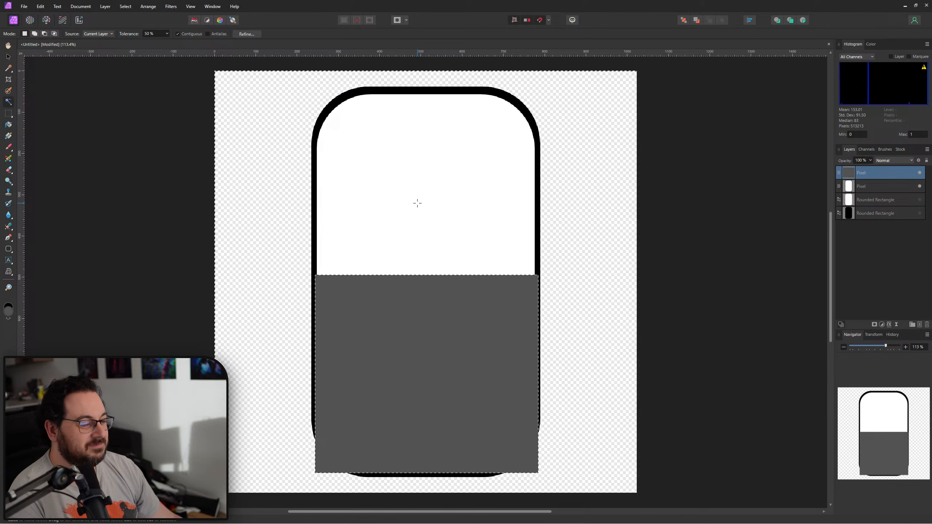
{"action": "left_click", "coordinate": [879, 187]}
{"action": "left_click", "coordinate": [406, 183]}
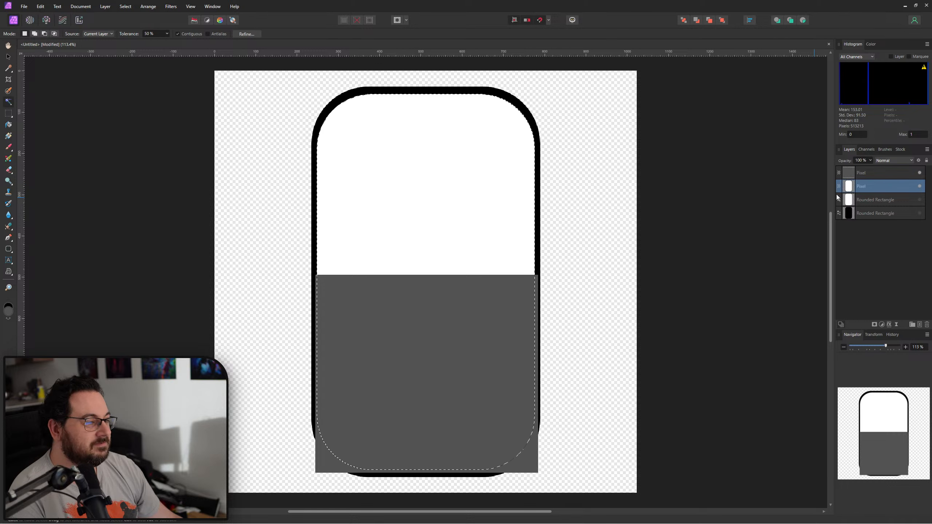
{"action": "left_click", "coordinate": [852, 174]}
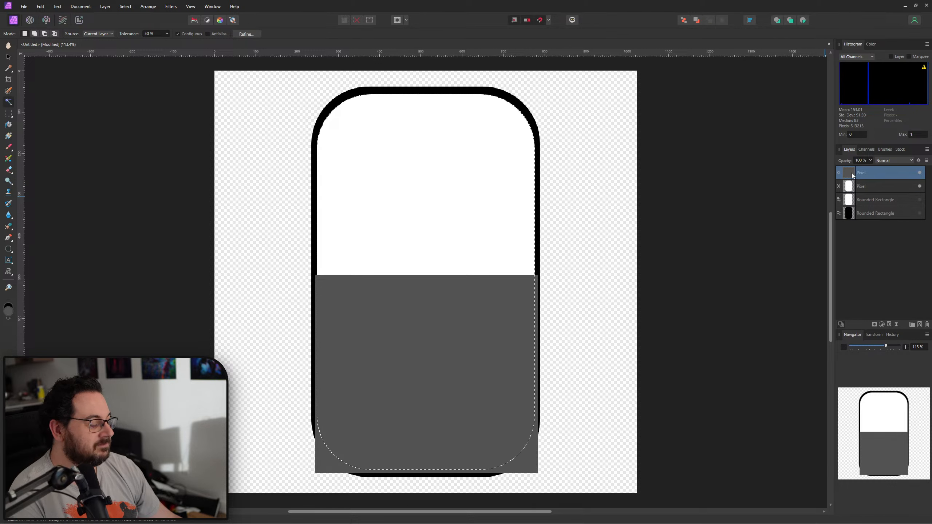
{"action": "key", "text": "ctrl+shift+i"}
{"action": "key", "text": "Delete"}
{"action": "key", "text": "ctrl+d"}
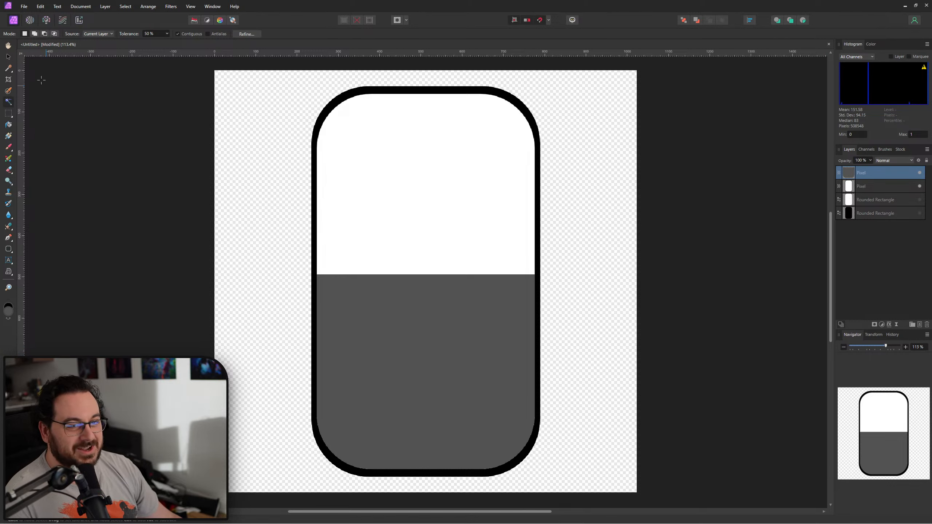
{"action": "left_click", "coordinate": [8, 57]}
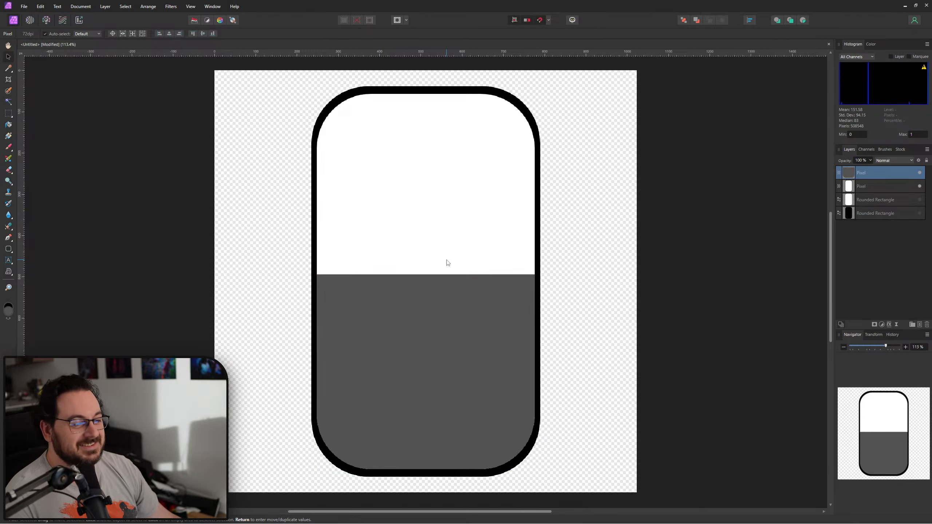
Recolor the inner rounded rectangle's fill light grey, hide the white merged card layer, and show both rounded rectangles
{"action": "left_click", "coordinate": [611, 288]}
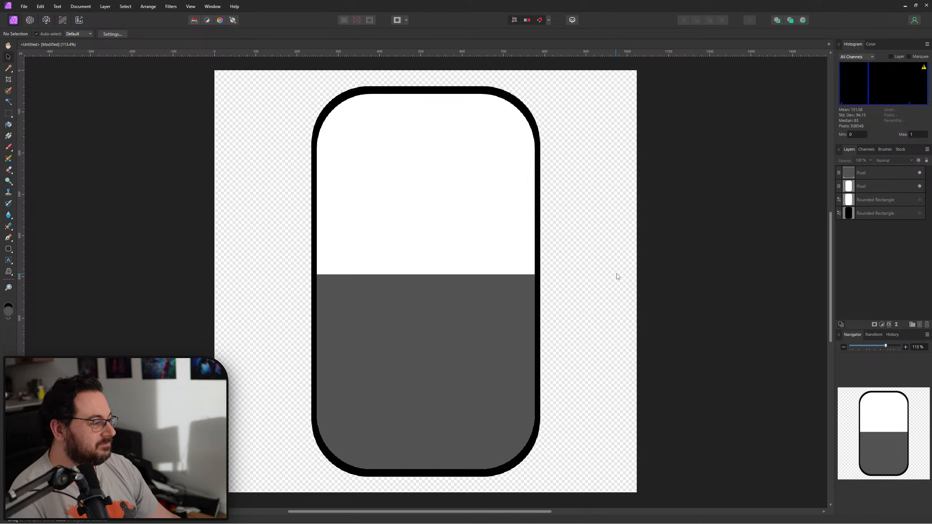
{"action": "left_click", "coordinate": [882, 199]}
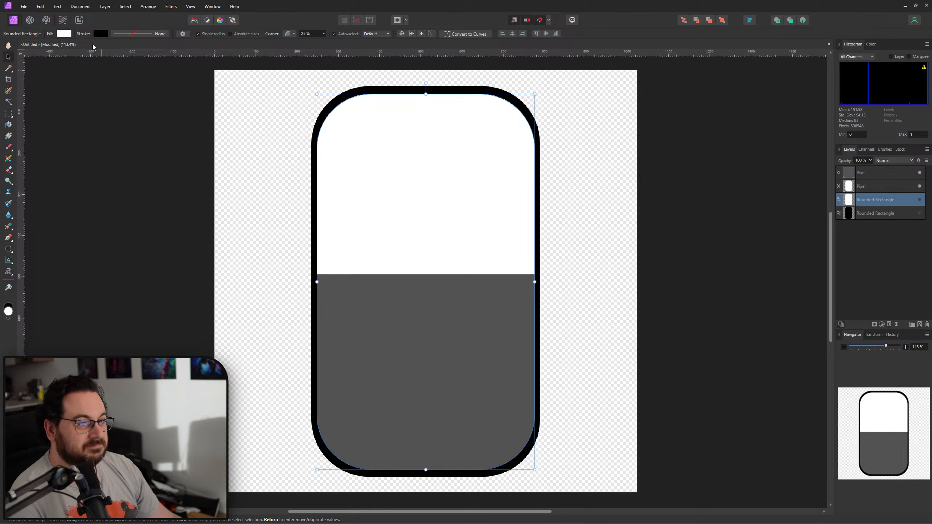
{"action": "left_click", "coordinate": [64, 34]}
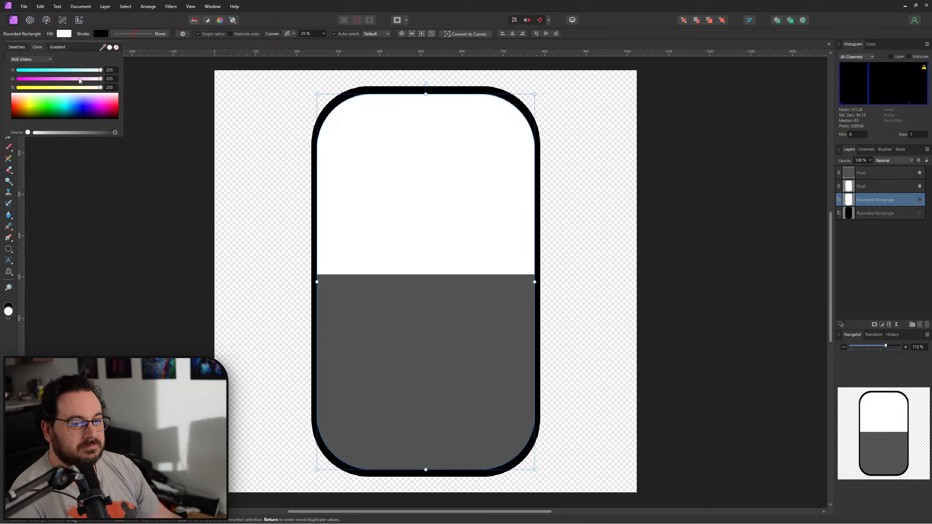
{"action": "left_click_drag", "start_coordinate": [100, 70], "coordinate": [66, 88]}
{"action": "left_click", "coordinate": [66, 79]}
{"action": "left_click", "coordinate": [70, 89]}
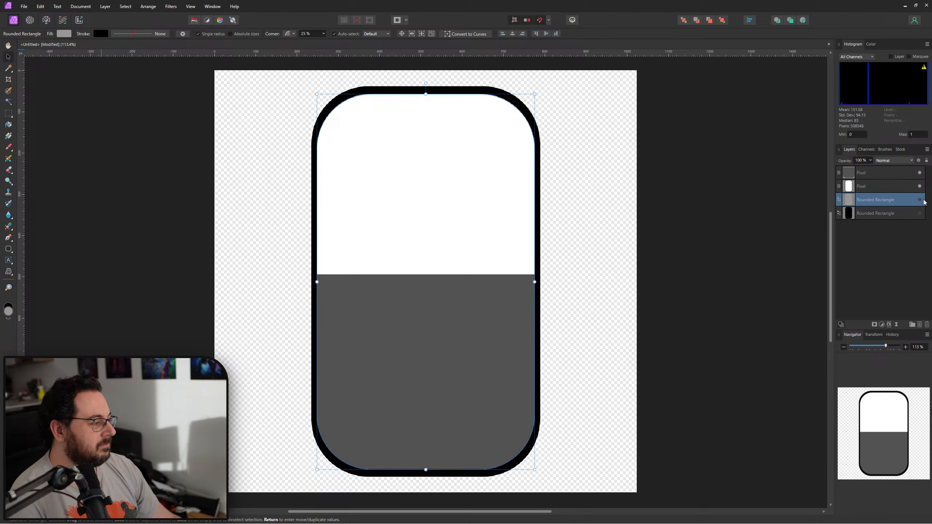
{"action": "left_click", "coordinate": [920, 186]}
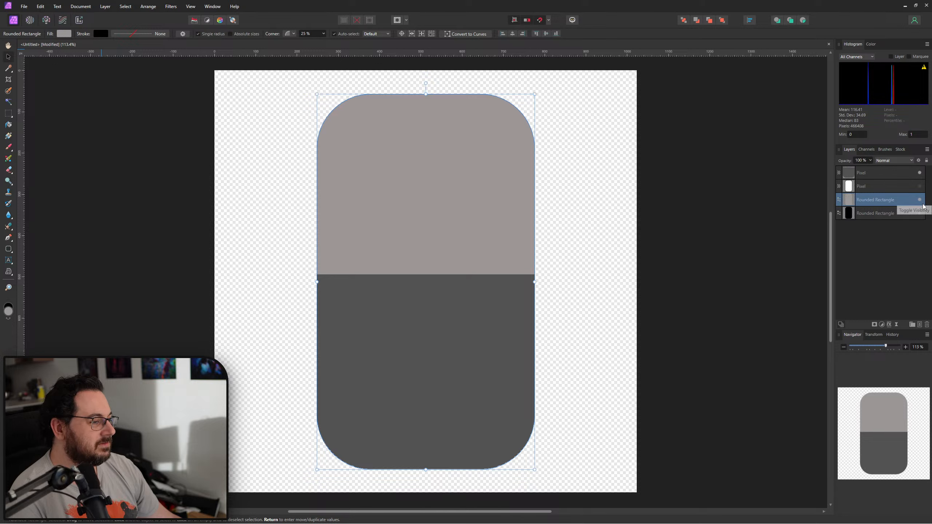
{"action": "left_click", "coordinate": [920, 213]}
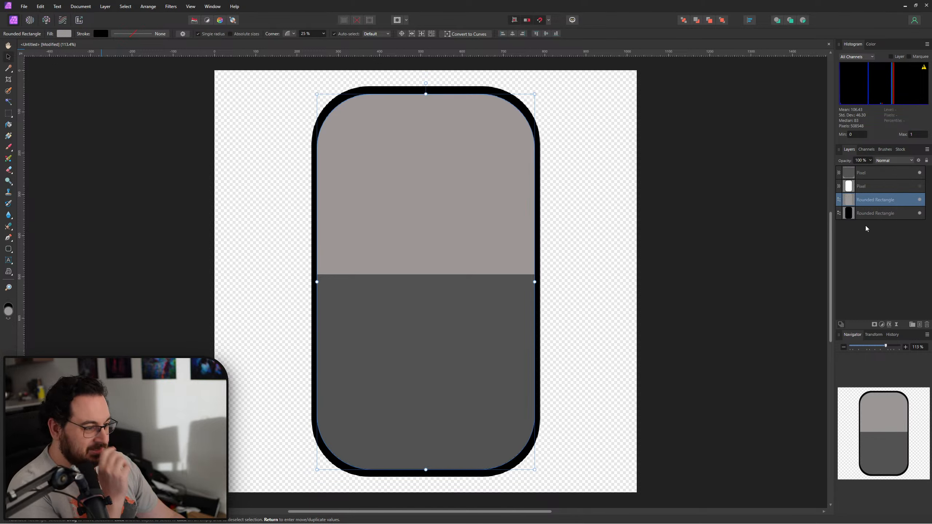
Merge the visible layers into a new two-tone card layer and delete the old white card layer
{"action": "left_click", "coordinate": [889, 176]}
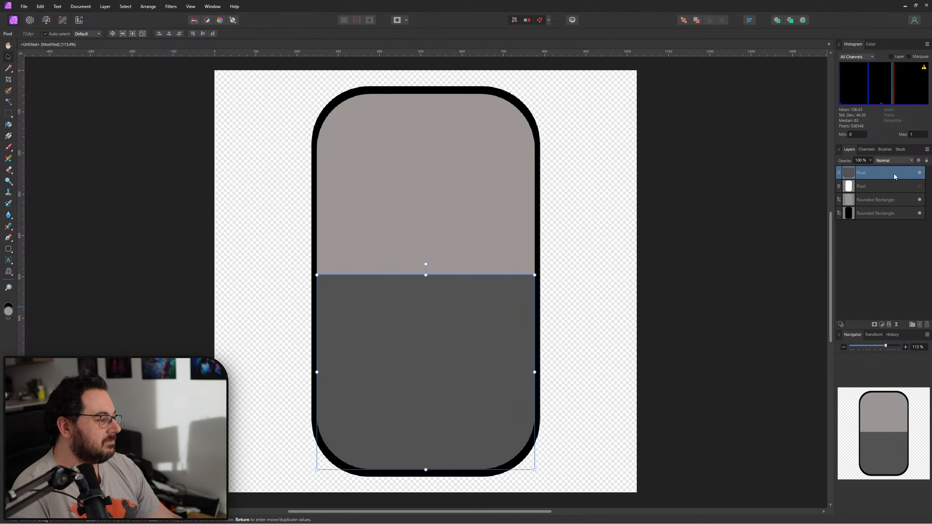
{"action": "right_click", "coordinate": [895, 173]}
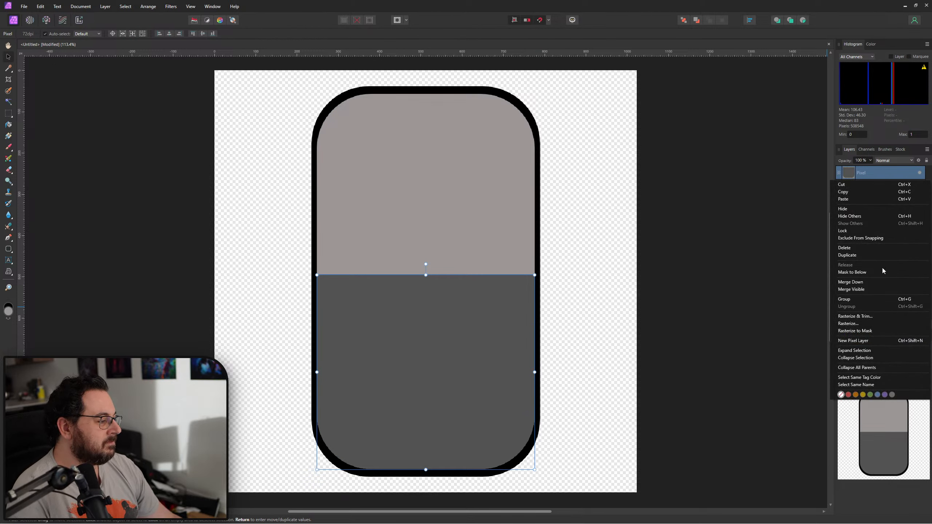
{"action": "left_click", "coordinate": [873, 290]}
{"action": "left_click", "coordinate": [905, 197]}
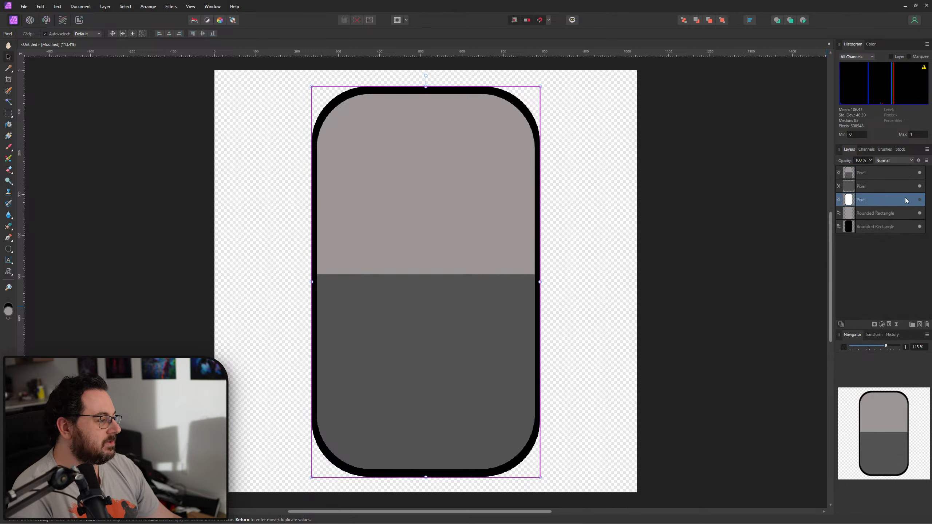
{"action": "key", "text": "Delete"}
{"action": "left_click", "coordinate": [905, 175]}
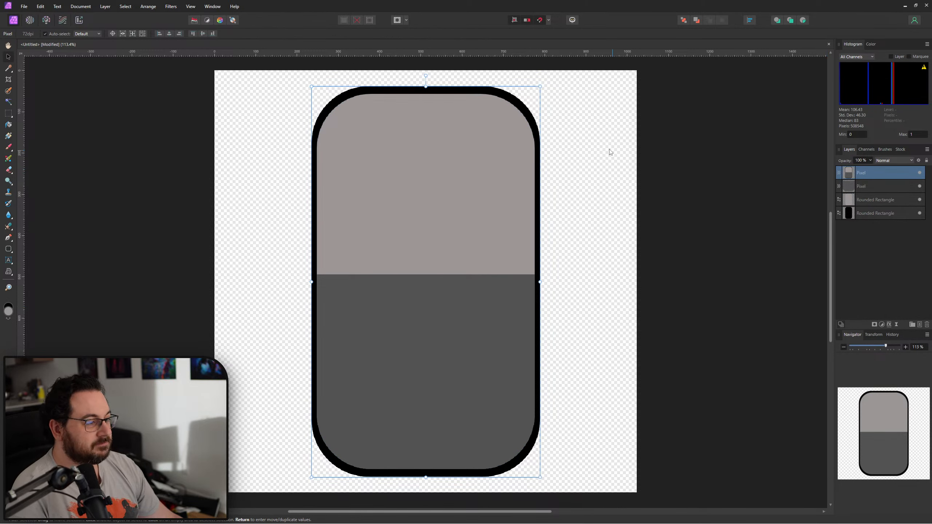
Duplicate the merged card, tilt the lower copy clockwise, and place it slightly reduced behind the upright card's right side
{"action": "key", "text": "ctrl+shift+n"}
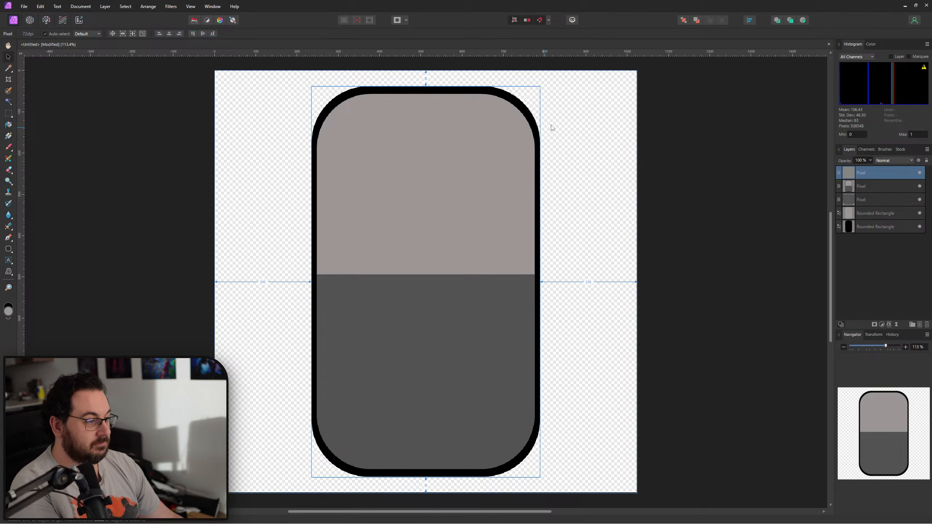
{"action": "left_click", "coordinate": [889, 188]}
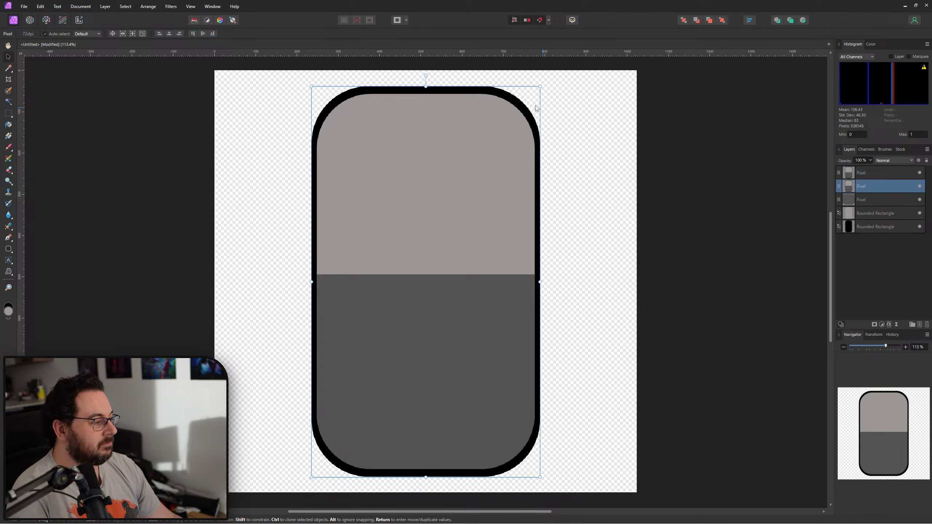
{"action": "left_click_drag", "start_coordinate": [543, 85], "coordinate": [580, 181]}
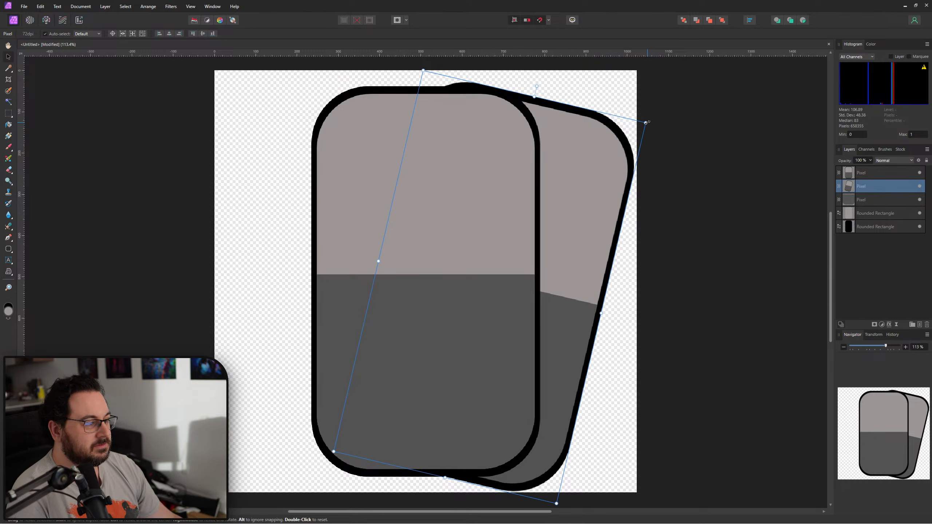
{"action": "left_click_drag", "start_coordinate": [646, 123], "coordinate": [631, 137]}
{"action": "left_click_drag", "start_coordinate": [563, 213], "coordinate": [576, 201]}
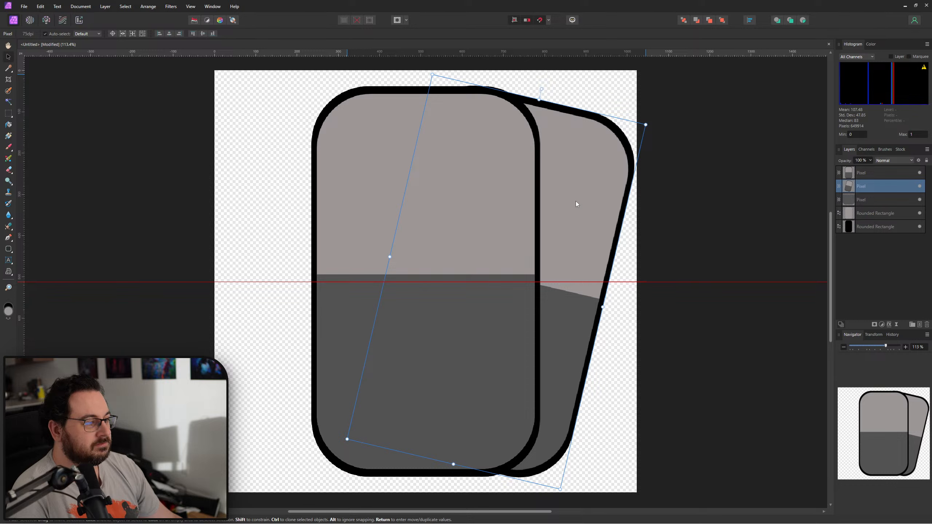
Duplicate the upright card and place the copy in front on the canvas's left side, tilted counter-clockwise
{"action": "left_click", "coordinate": [381, 210]}
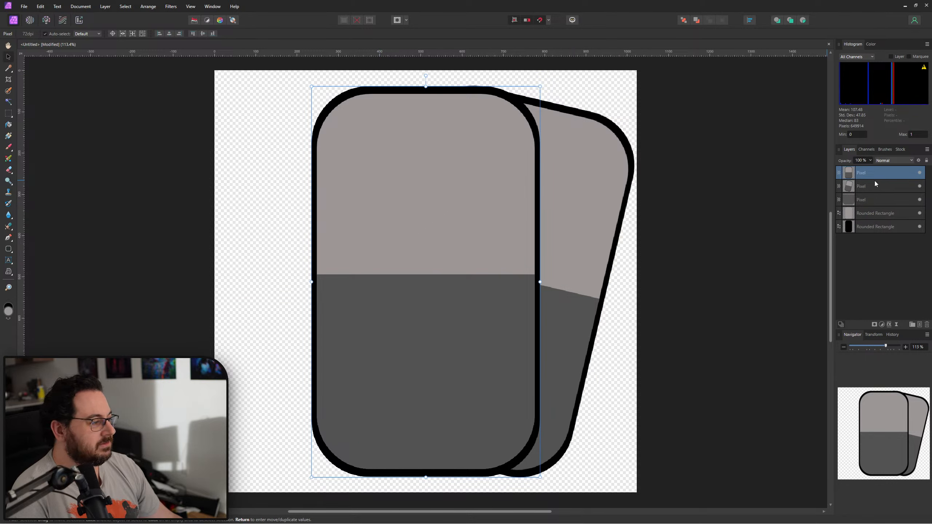
{"action": "key", "text": "ctrl+shift+n"}
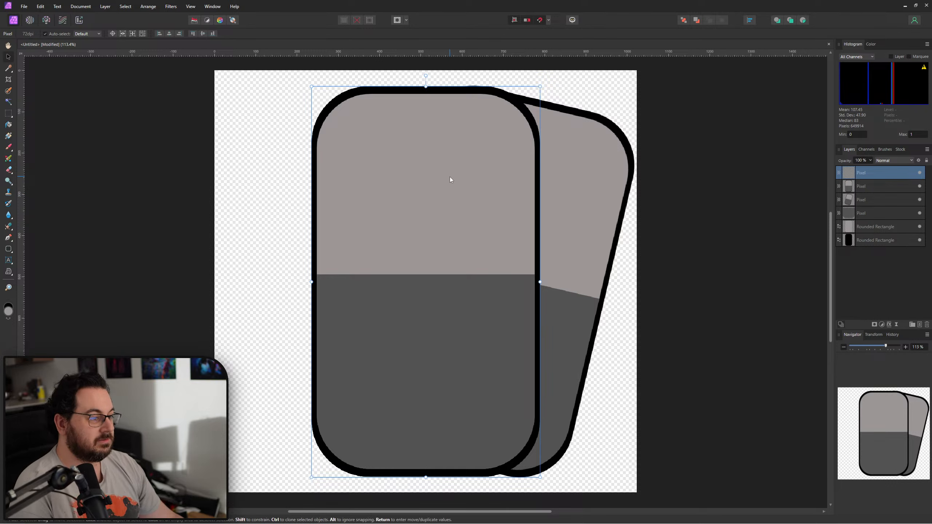
{"action": "left_click_drag", "start_coordinate": [450, 179], "coordinate": [402, 181]}
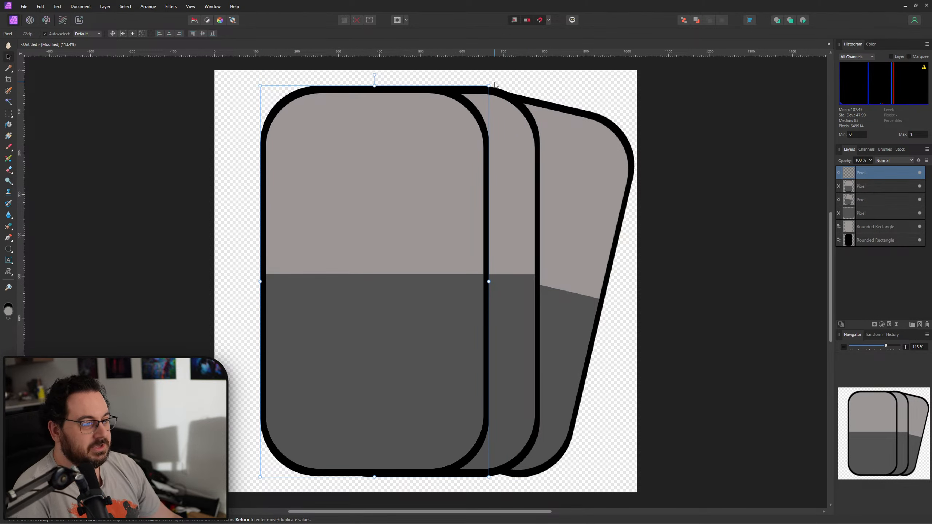
{"action": "left_click_drag", "start_coordinate": [495, 85], "coordinate": [451, 70]}
{"action": "left_click_drag", "start_coordinate": [392, 153], "coordinate": [368, 177]}
Nudge the right tilted card down and shrink the upright middle card to about 543 by 929 px, recentring it vertically
{"action": "left_click", "coordinate": [587, 189]}
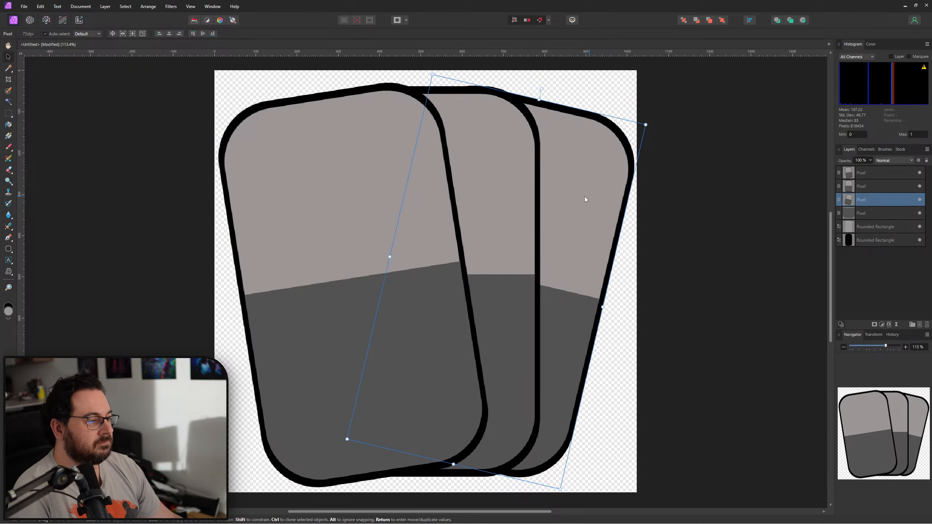
{"action": "left_click_drag", "start_coordinate": [568, 194], "coordinate": [567, 198]}
{"action": "left_click", "coordinate": [523, 193]}
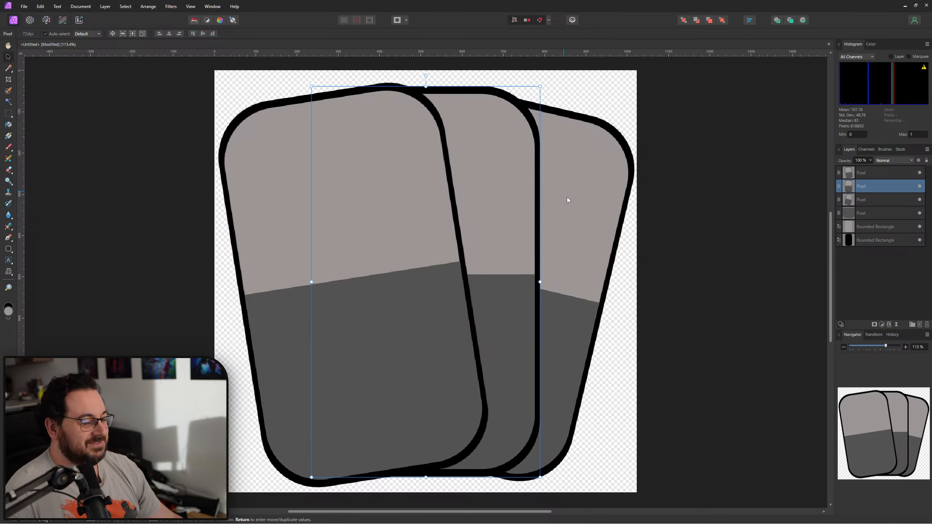
{"action": "left_click_drag", "start_coordinate": [540, 477], "coordinate": [535, 470]}
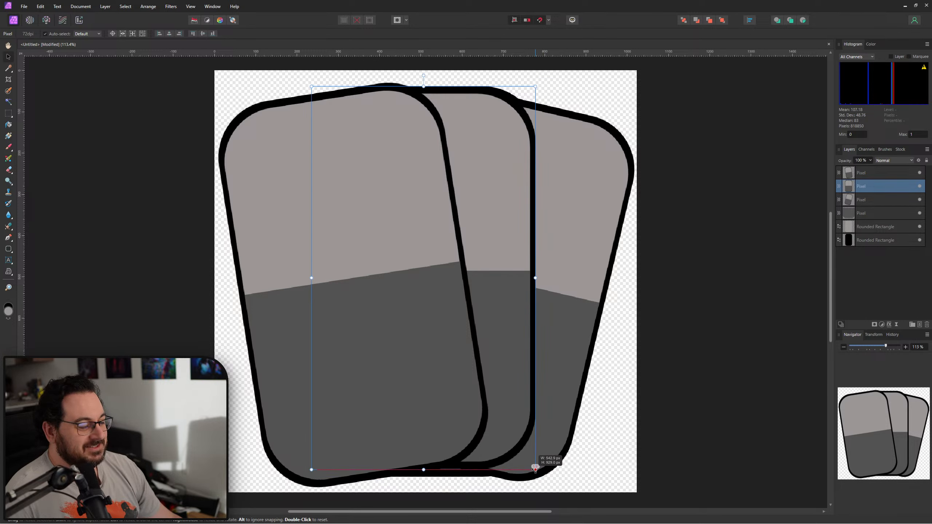
{"action": "left_click_drag", "start_coordinate": [498, 393], "coordinate": [498, 396]}
Fine-tune the right tilted card's size and position so it fits within the canvas, and deselect it
{"action": "left_click", "coordinate": [553, 379]}
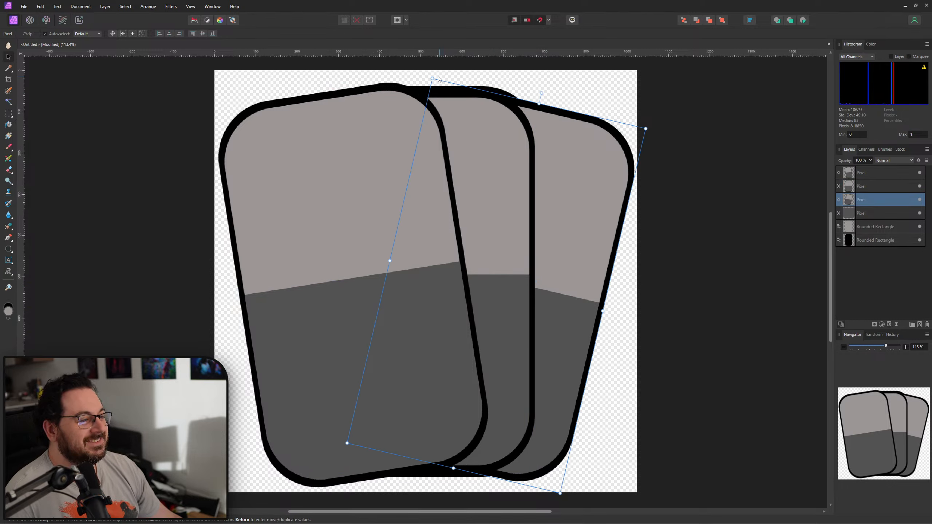
{"action": "left_click_drag", "start_coordinate": [432, 78], "coordinate": [436, 85]}
{"action": "left_click_drag", "start_coordinate": [552, 185], "coordinate": [545, 181]}
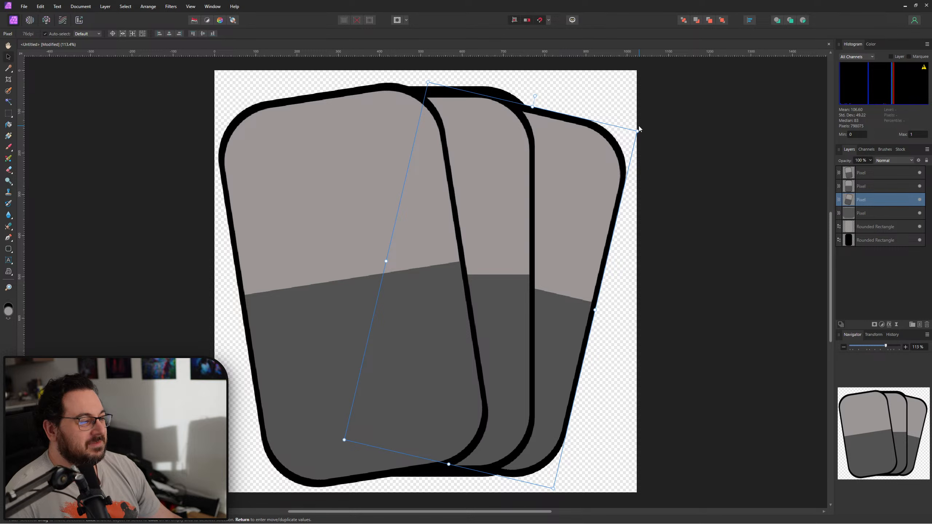
{"action": "left_click_drag", "start_coordinate": [640, 126], "coordinate": [644, 127]}
{"action": "left_click", "coordinate": [702, 126]}
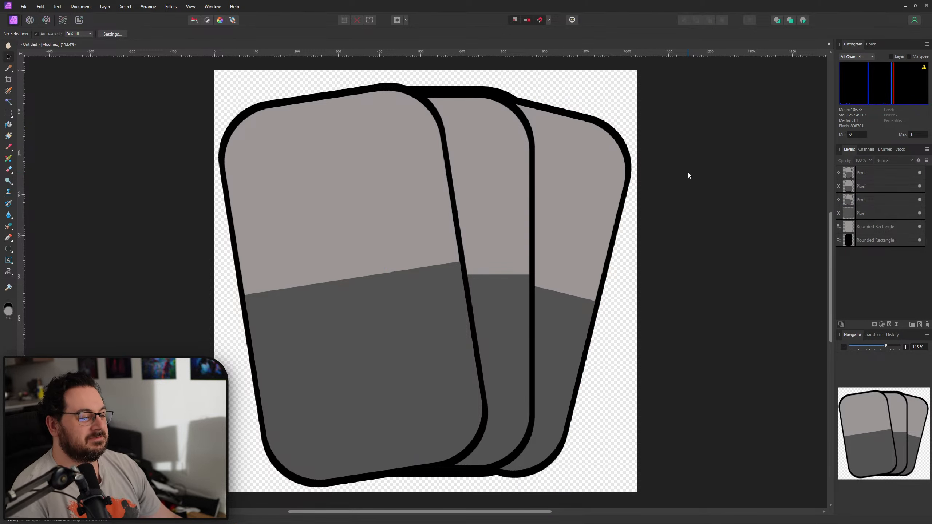
Check the three-card graphic at a small zoom and export the whole document as a 1024 by 1024 px PNG
{"action": "scroll", "coordinate": [688, 172], "scroll_direction": "down", "scroll_amount": 8, "text": "ctrl"}
{"action": "scroll", "coordinate": [724, 181], "scroll_direction": "down", "scroll_amount": 3, "text": "ctrl"}
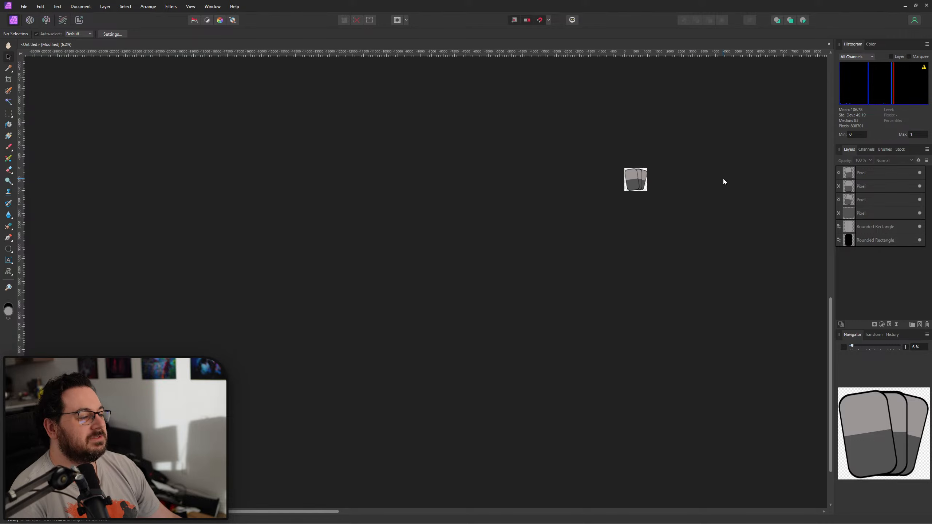
{"action": "scroll", "coordinate": [584, 171], "scroll_direction": "up", "scroll_amount": 10, "text": "ctrl"}
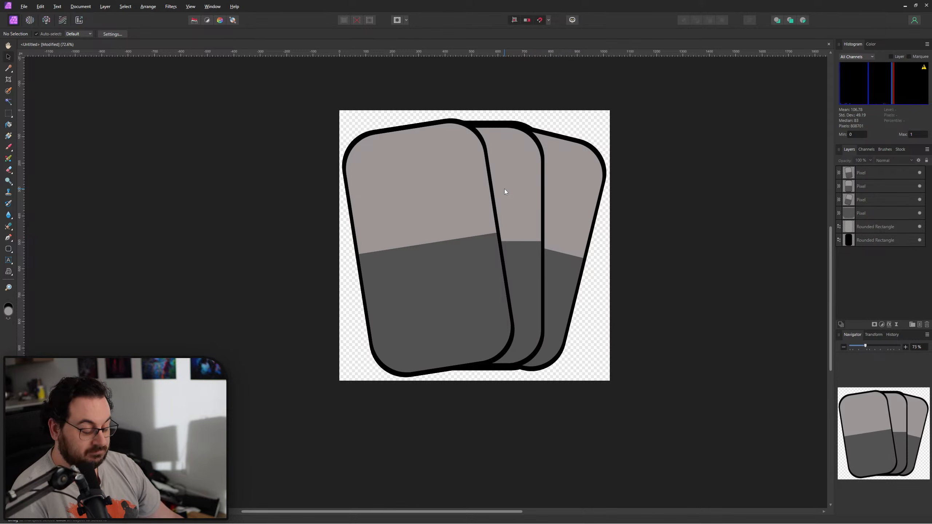
{"action": "key", "text": "ctrl+alt+shift+w"}
{"action": "left_click", "coordinate": [468, 165]}
{"action": "left_click", "coordinate": [459, 162]}
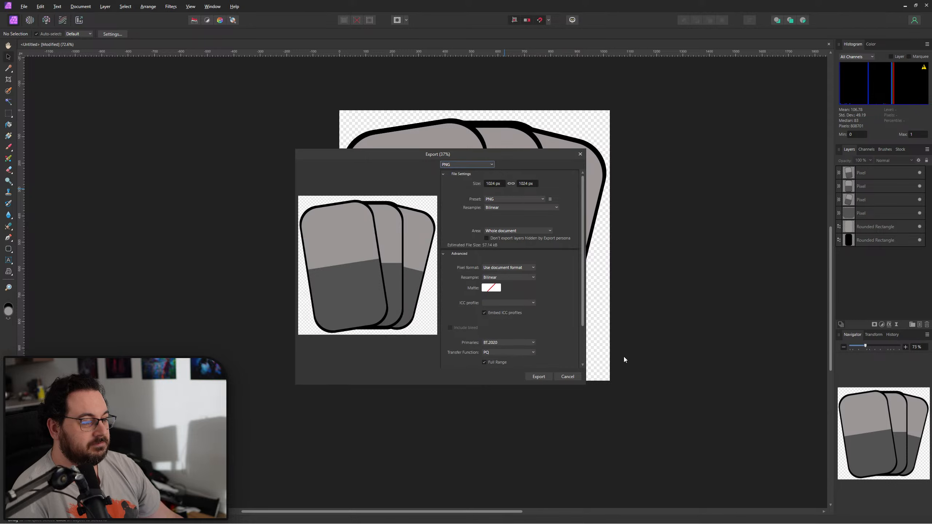
{"action": "left_click", "coordinate": [537, 377]}
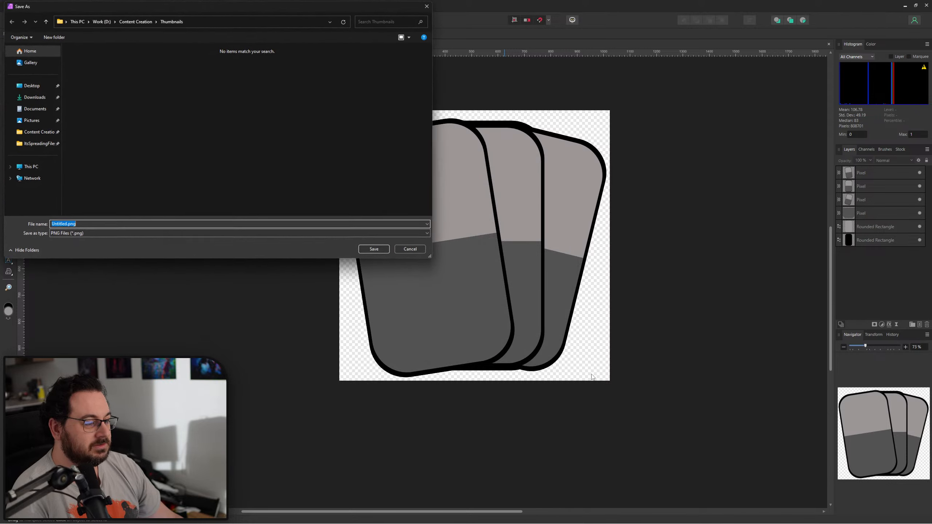
Create a Cards folder inside ItsSpreadingFiles\Abilities and open it as the export destination
{"action": "left_click", "coordinate": [37, 143]}
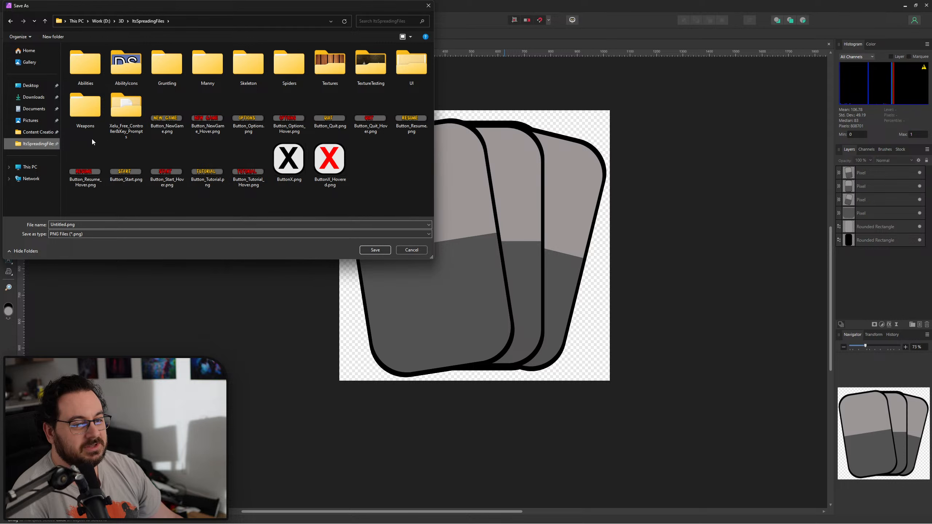
{"action": "double_click", "coordinate": [86, 81]}
{"action": "key", "text": "alt+Left"}
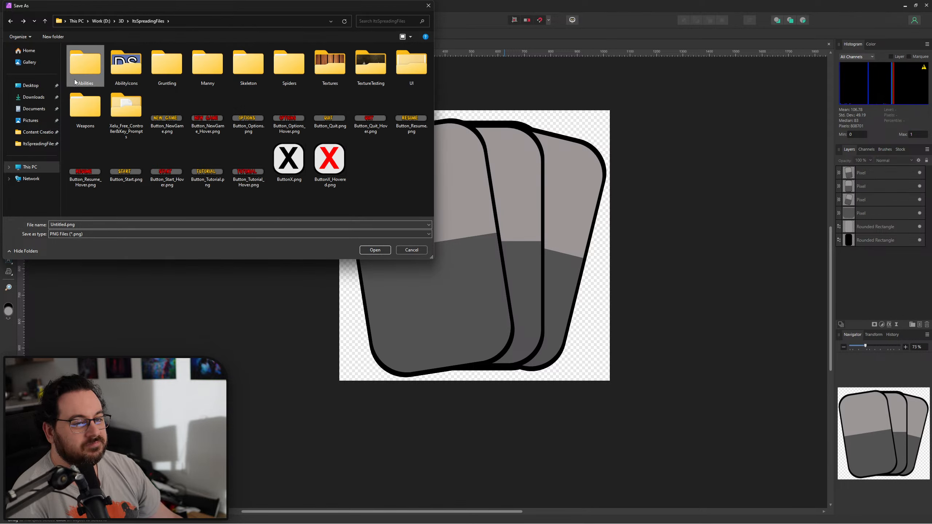
{"action": "double_click", "coordinate": [85, 64]}
{"action": "key", "text": "ctrl+shift+n"}
{"action": "type", "text": "Cards"}
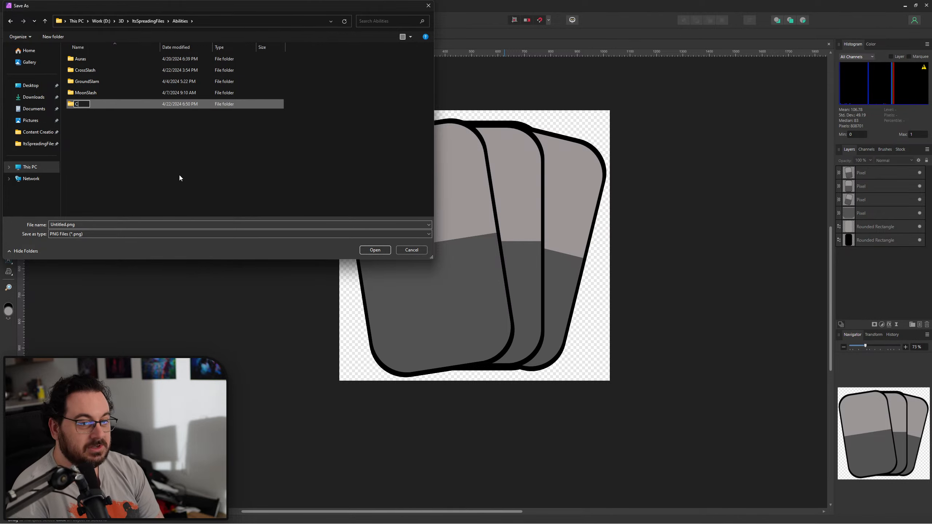
{"action": "key", "text": "Return"}
{"action": "key", "text": "Return"}
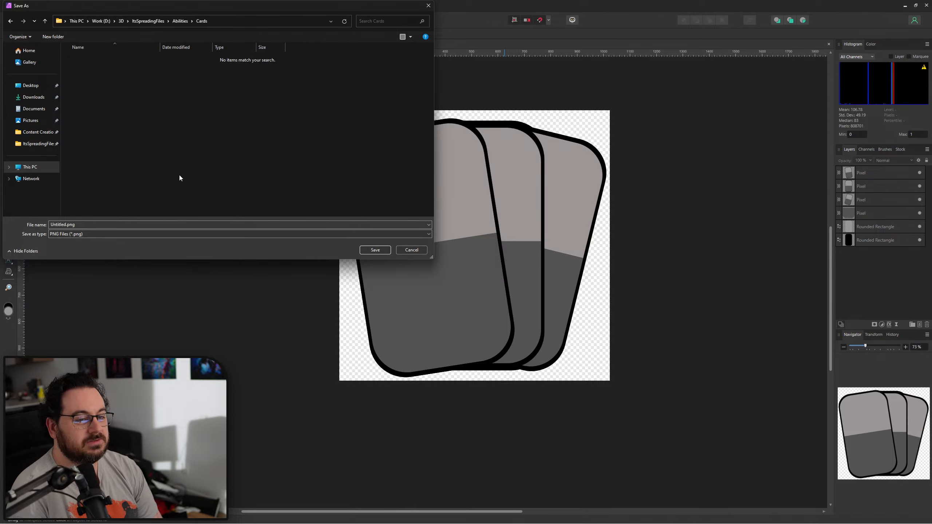
Save the export as T_3CardSelection.png in the Cards folder and switch back to Unreal Engine
{"action": "double_click", "coordinate": [66, 225]}
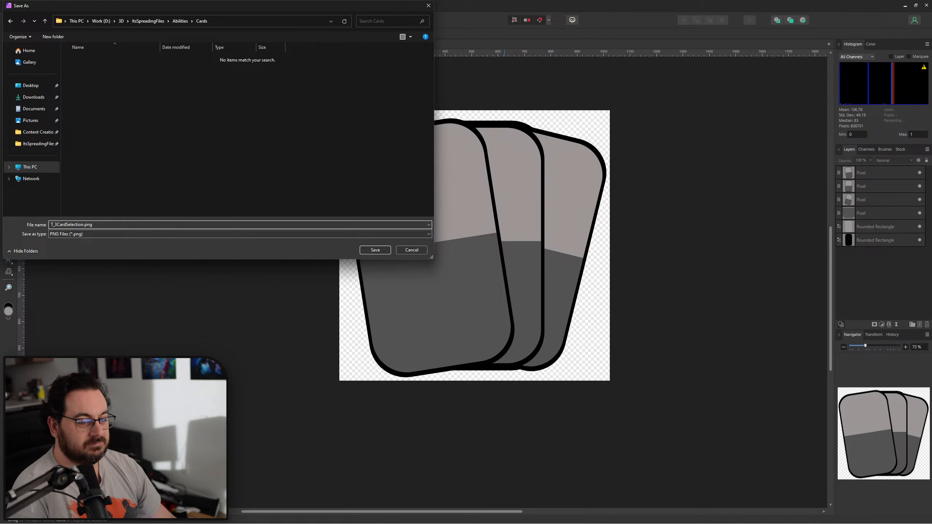
{"action": "left_click", "coordinate": [224, 21]}
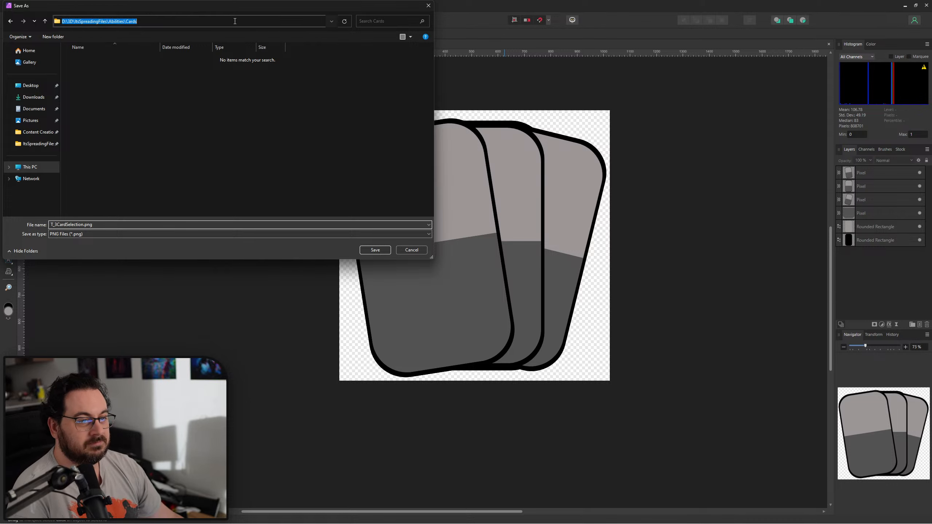
{"action": "left_click", "coordinate": [380, 249]}
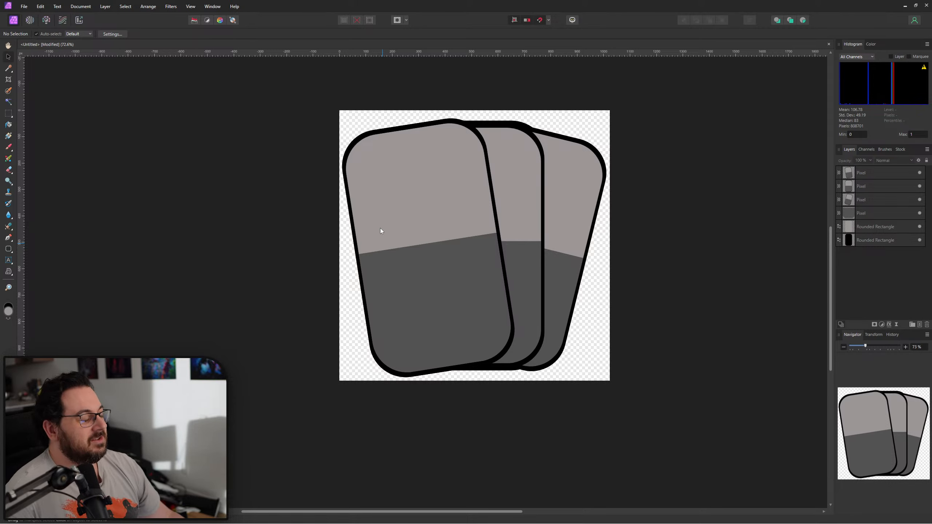
{"action": "left_click", "coordinate": [905, 6]}
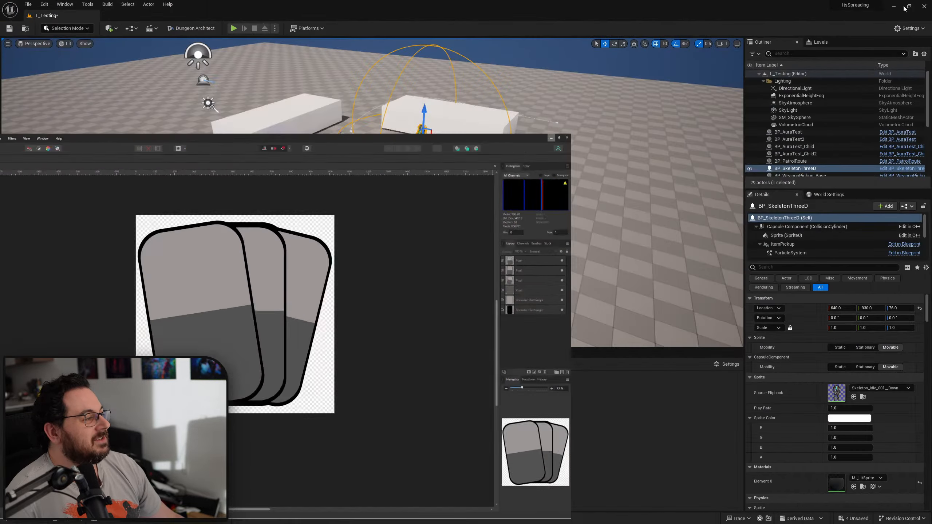
Open a File Explorer window and move it aside from the editor for bringing in the exported card image
{"action": "right_click_drag", "start_coordinate": [404, 206], "coordinate": [441, 237]}
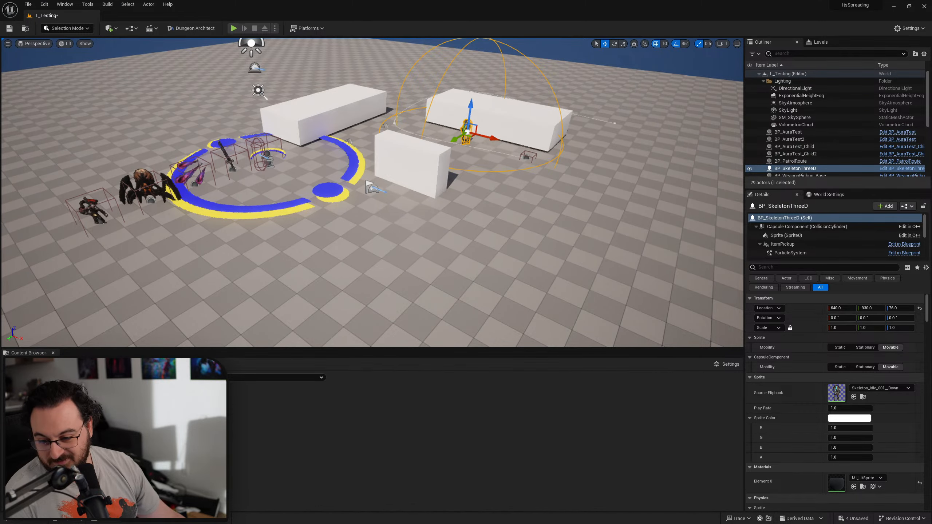
{"action": "key", "text": "super+e"}
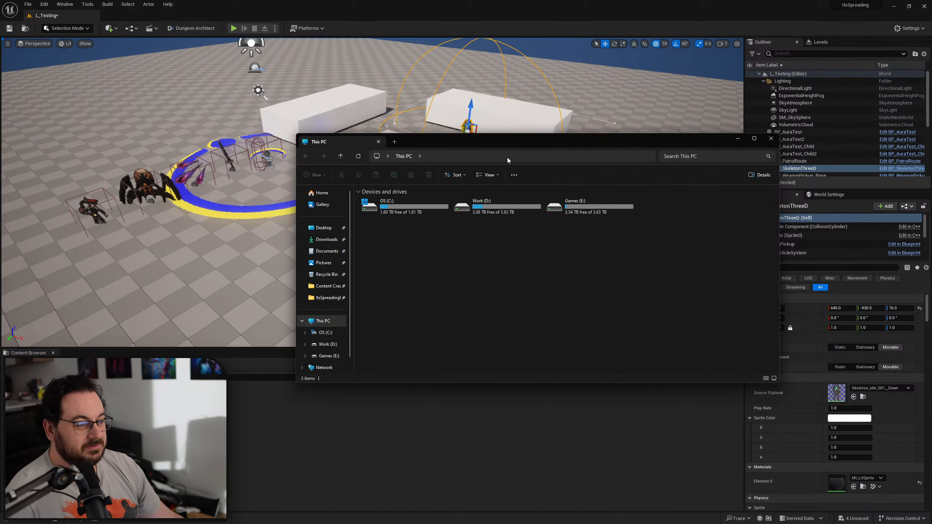
{"action": "left_click_drag", "start_coordinate": [512, 142], "coordinate": [0, 205]}
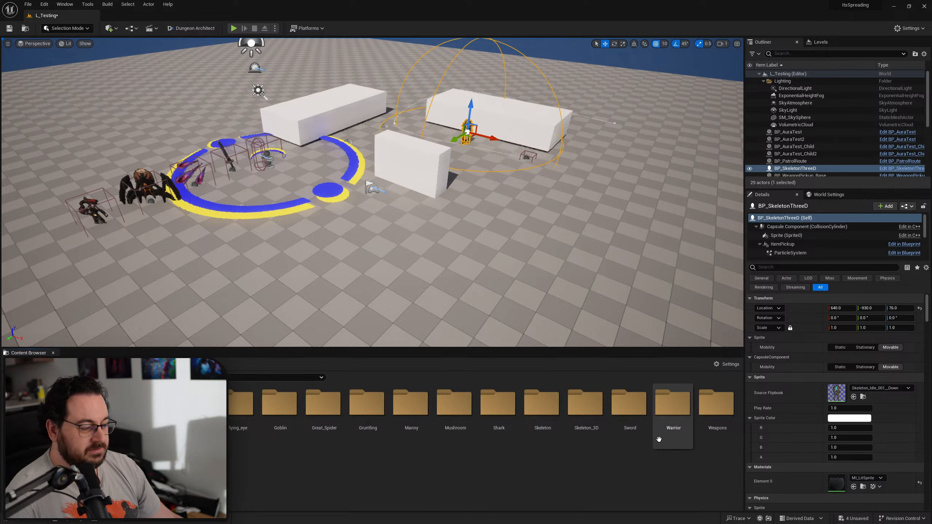
Create a new folder named DashTrail inside the PaperAssets content folder
{"action": "right_click", "coordinate": [251, 483]}
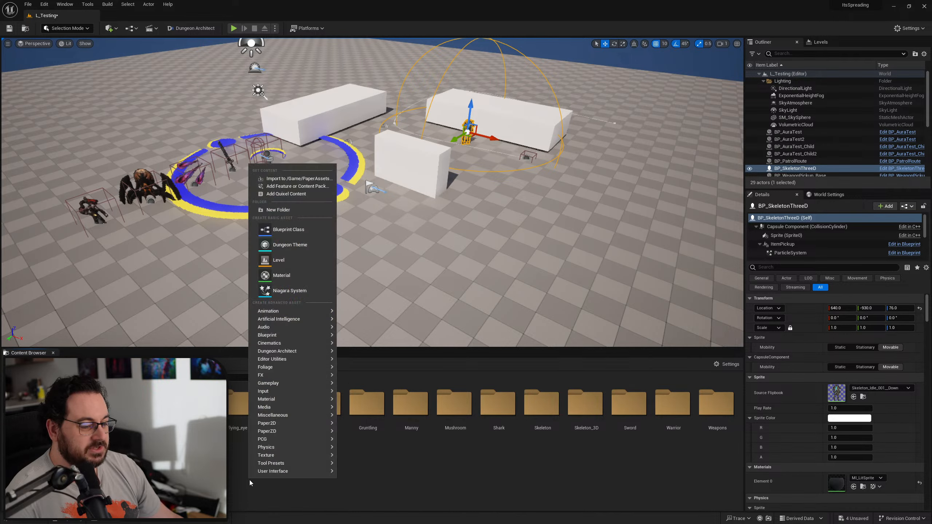
{"action": "key", "text": "Escape"}
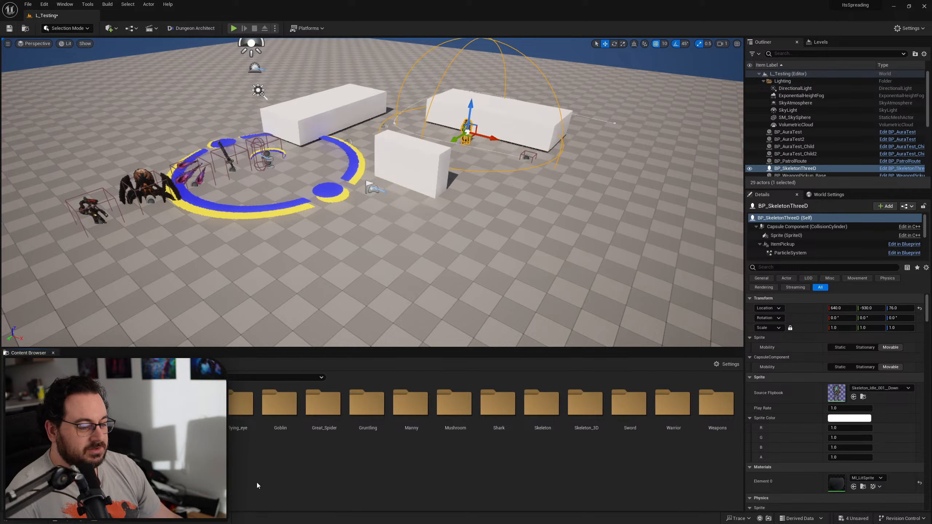
{"action": "right_click", "coordinate": [221, 454]}
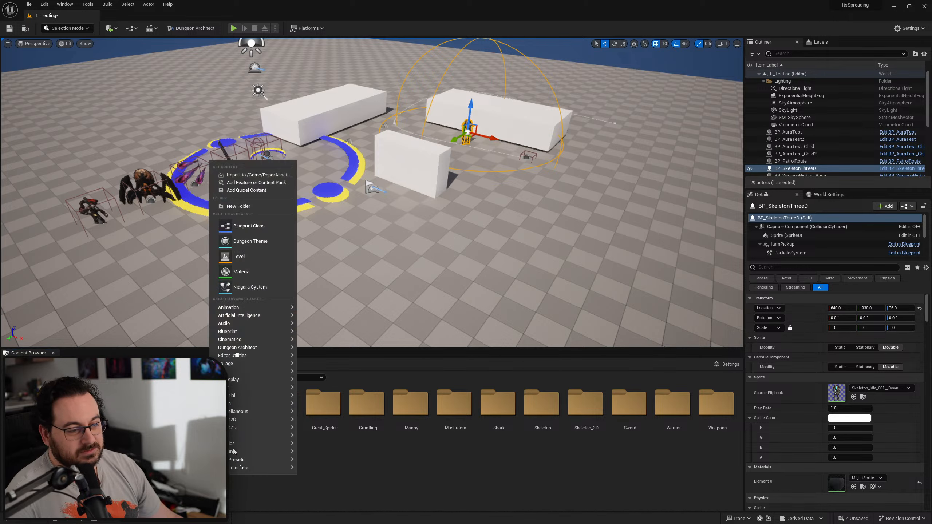
{"action": "left_click", "coordinate": [240, 209]}
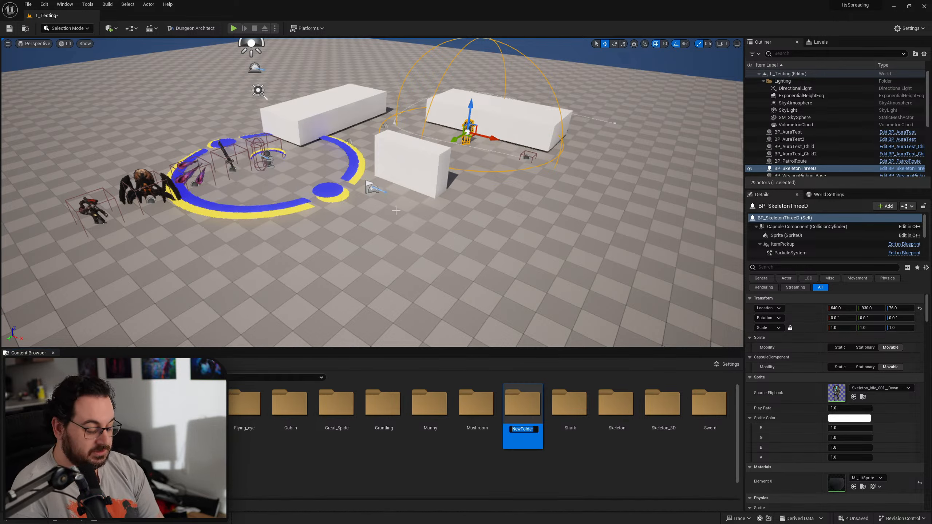
{"action": "type", "text": "DashTrail"}
{"action": "key", "text": "Return"}
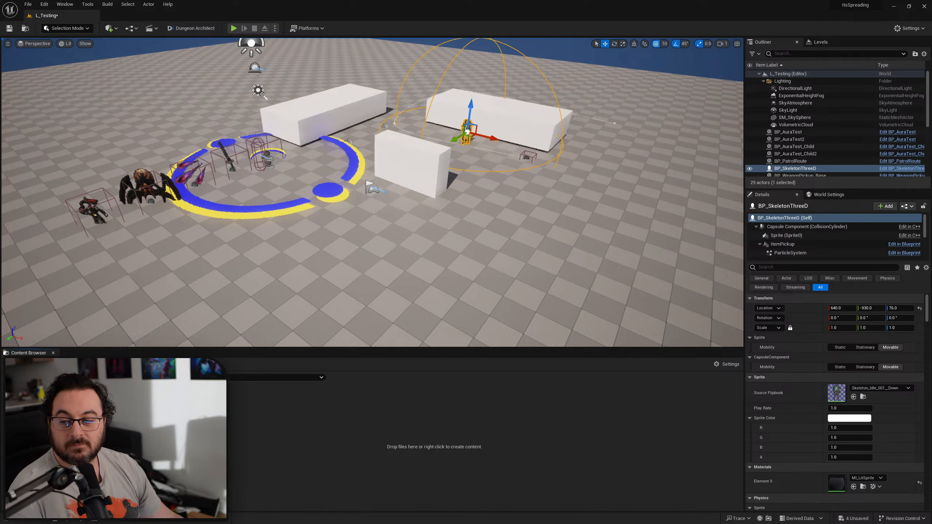
Import T_3CardSelection.png into the new folder and apply Paper2D texture settings to it
{"action": "left_click_drag", "start_coordinate": [260, 427], "coordinate": [274, 424]}
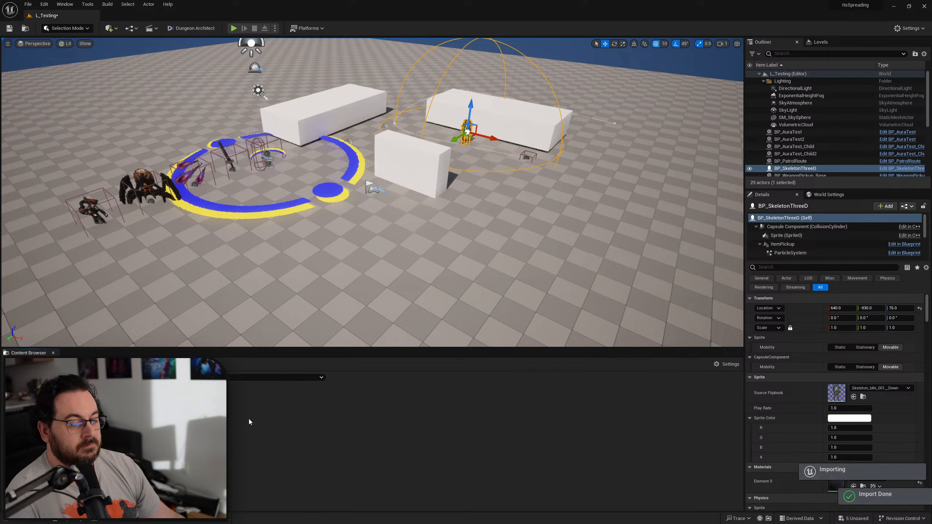
{"action": "right_click", "coordinate": [159, 410]}
{"action": "mouse_move", "coordinate": [217, 209]}
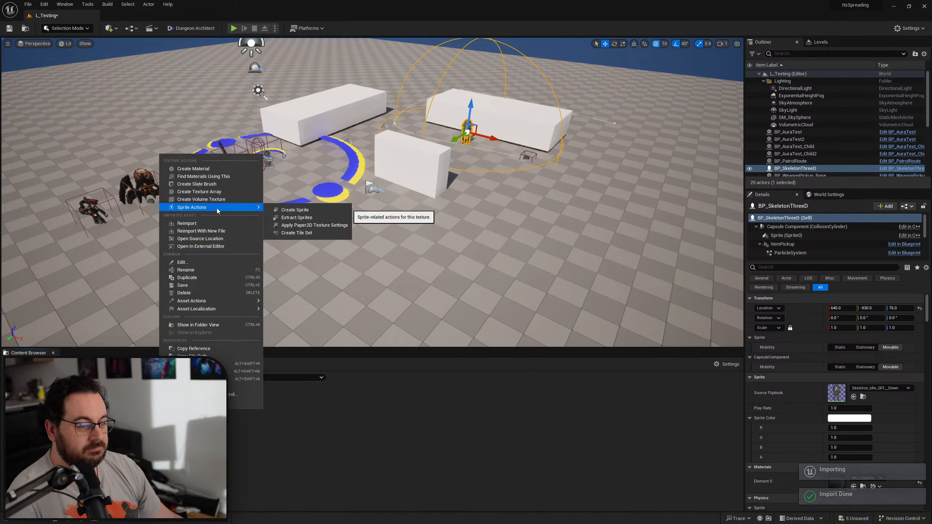
{"action": "left_click", "coordinate": [315, 225]}
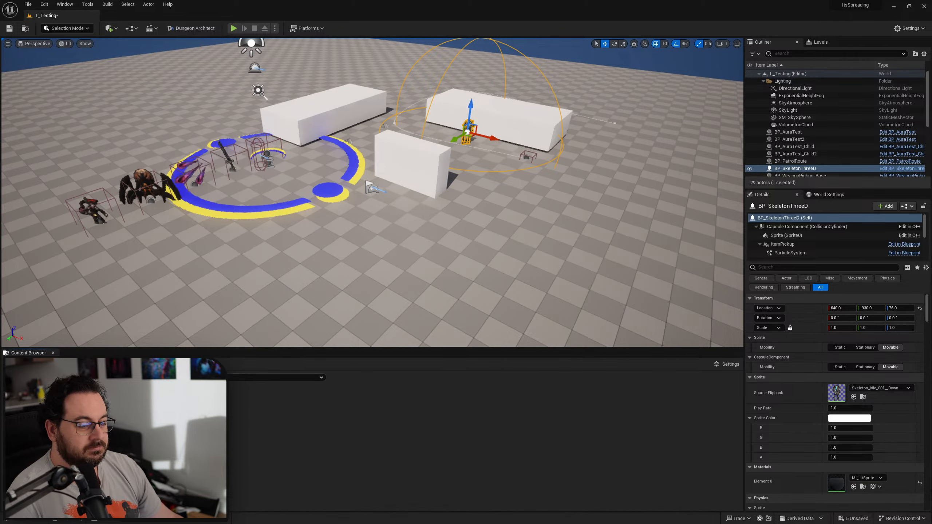
Create a sprite from the T_3CardSelection texture and set its pivot mode to Bottom Center
{"action": "right_click", "coordinate": [149, 407]}
{"action": "mouse_move", "coordinate": [232, 208]}
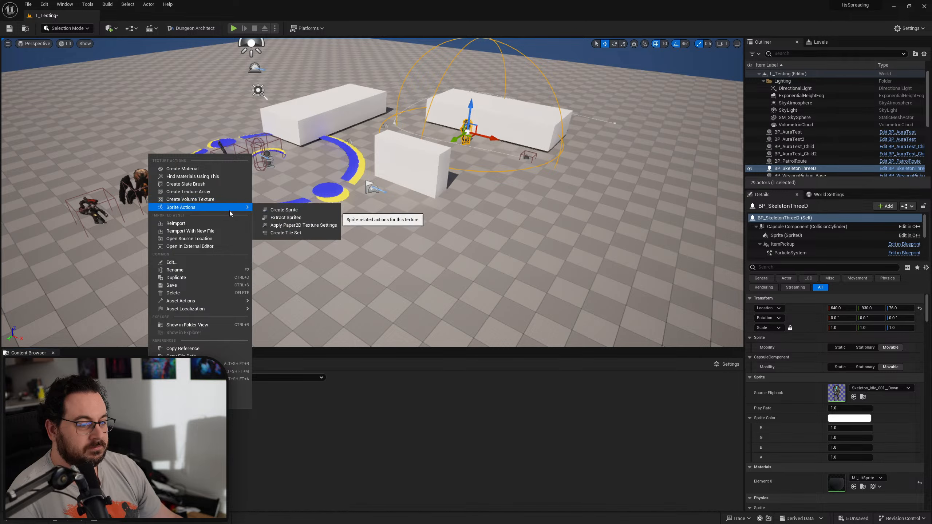
{"action": "left_click", "coordinate": [304, 210]}
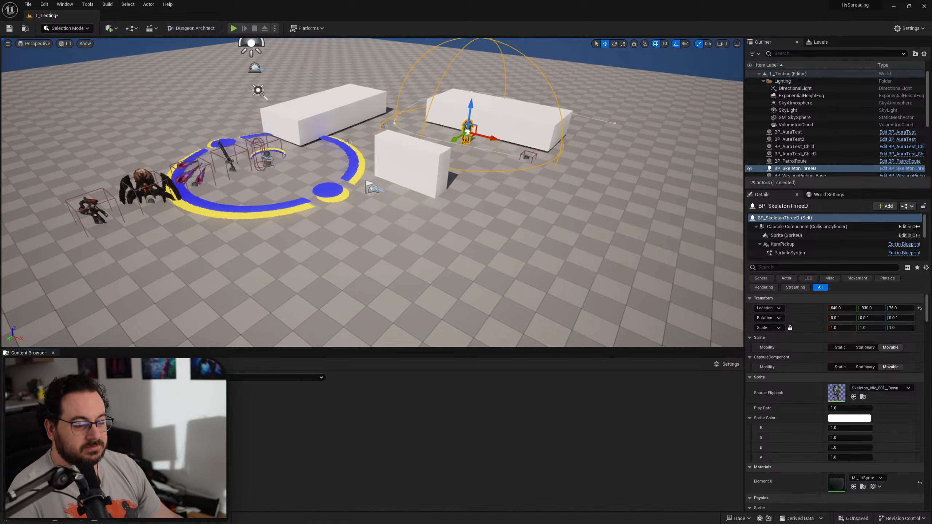
{"action": "double_click", "coordinate": [217, 409]}
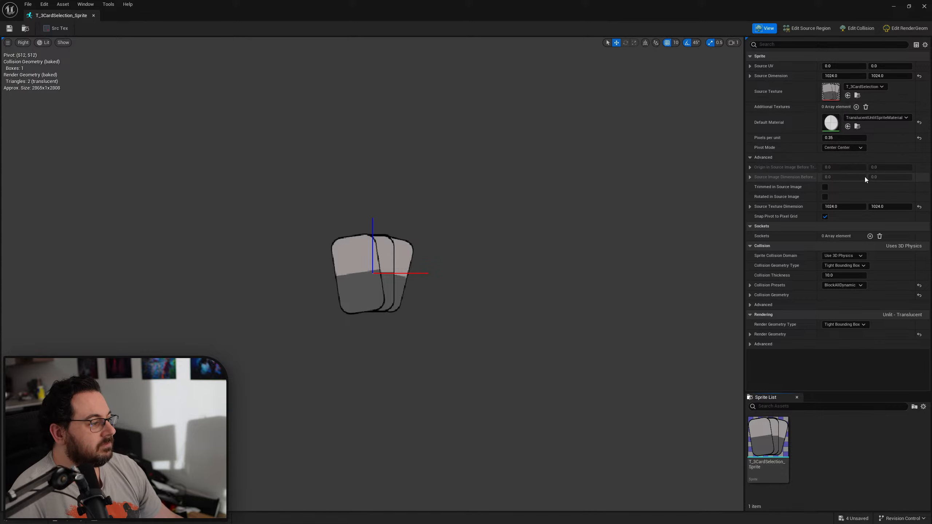
{"action": "left_click", "coordinate": [851, 147]}
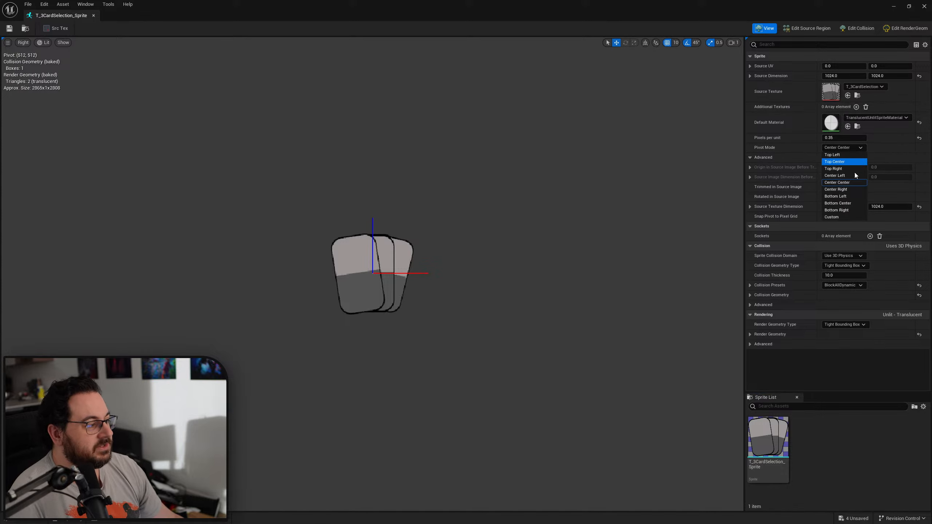
{"action": "left_click", "coordinate": [841, 203]}
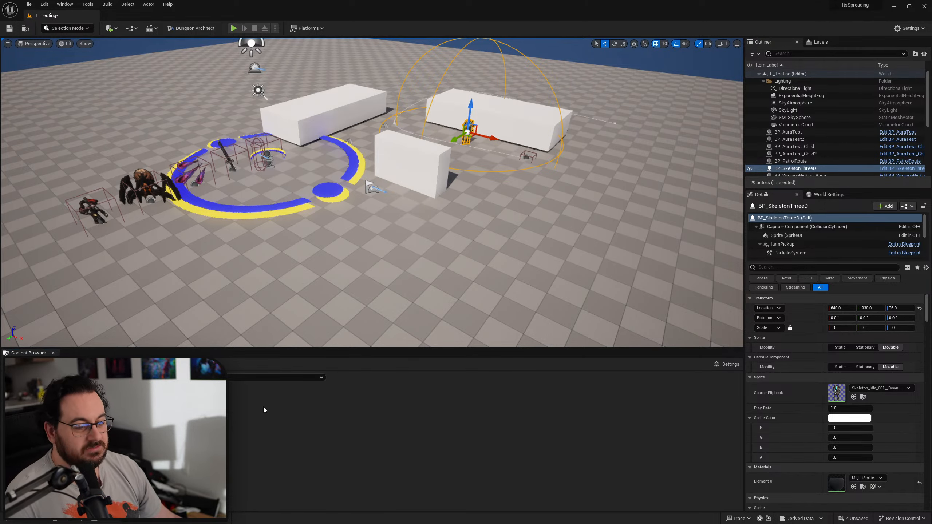
Place the three-card sprite on the level floor, try a uniform scale of 0.1, and set it to 0.05
{"action": "left_click_drag", "start_coordinate": [209, 409], "coordinate": [431, 233]}
{"action": "right_click_drag", "start_coordinate": [431, 233], "coordinate": [411, 233]}
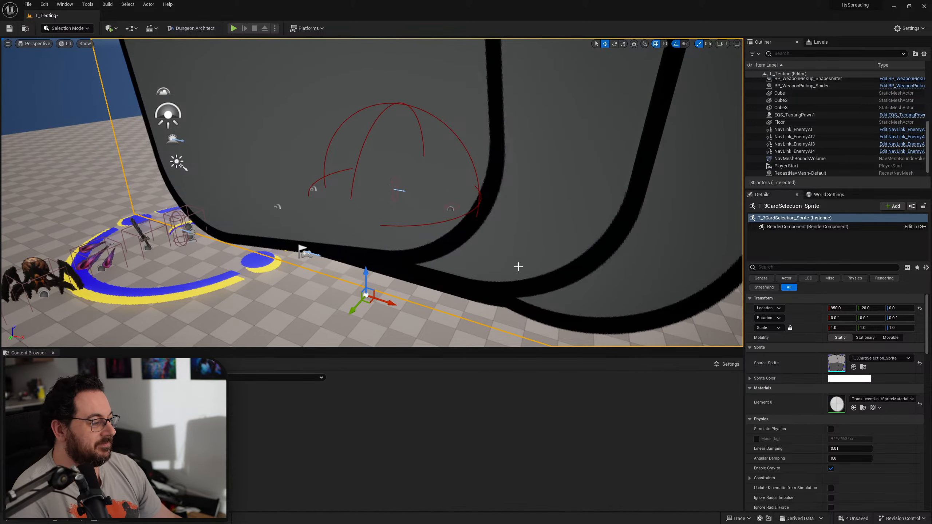
{"action": "right_click_drag", "start_coordinate": [518, 267], "coordinate": [475, 263]}
{"action": "left_click", "coordinate": [843, 328]}
{"action": "type", "text": "."}
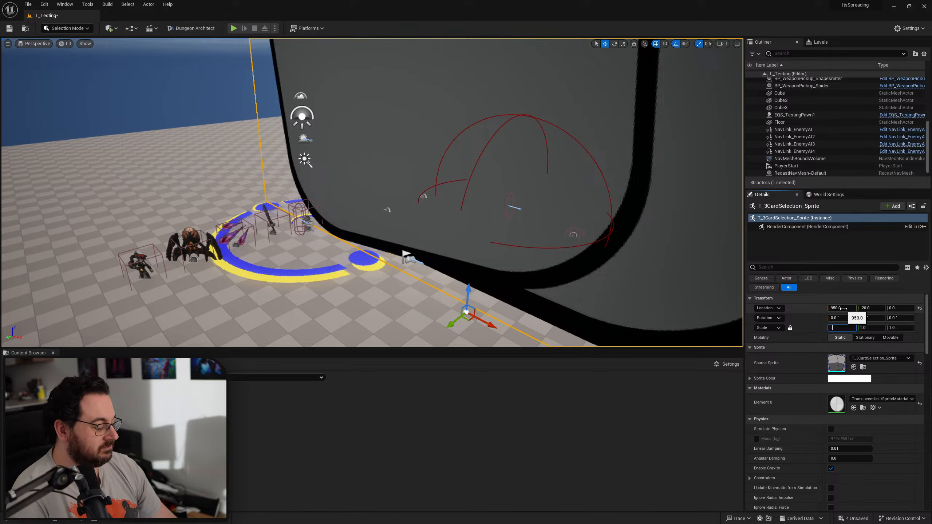
{"action": "type", "text": "1"}
{"action": "key", "text": "Return"}
{"action": "type", "text": ".05"}
{"action": "key", "text": "Return"}
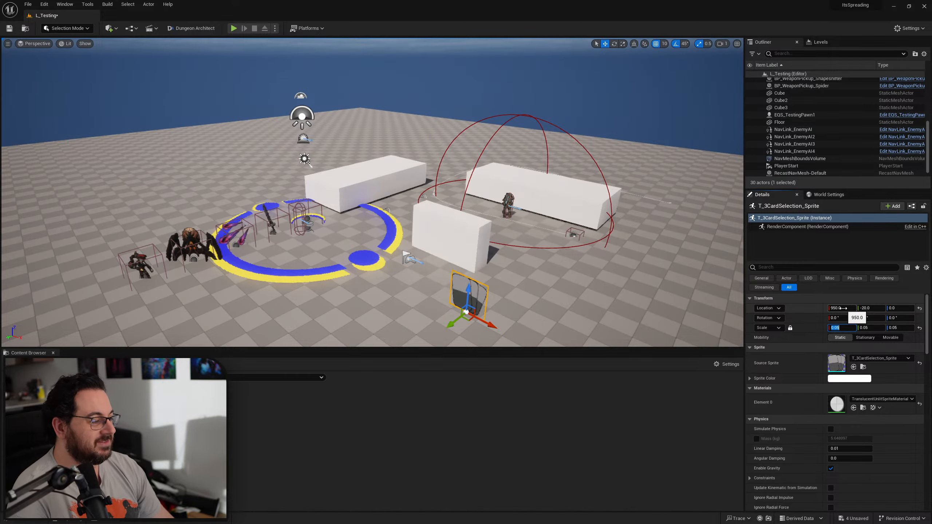
Play-test the level, moving the character back and forth beside the card sprite to judge its size, and stop the session
{"action": "key", "text": "w"}
{"action": "right_click_drag", "start_coordinate": [543, 272], "coordinate": [545, 304]}
{"action": "key", "text": "s"}
{"action": "left_click", "coordinate": [234, 29]}
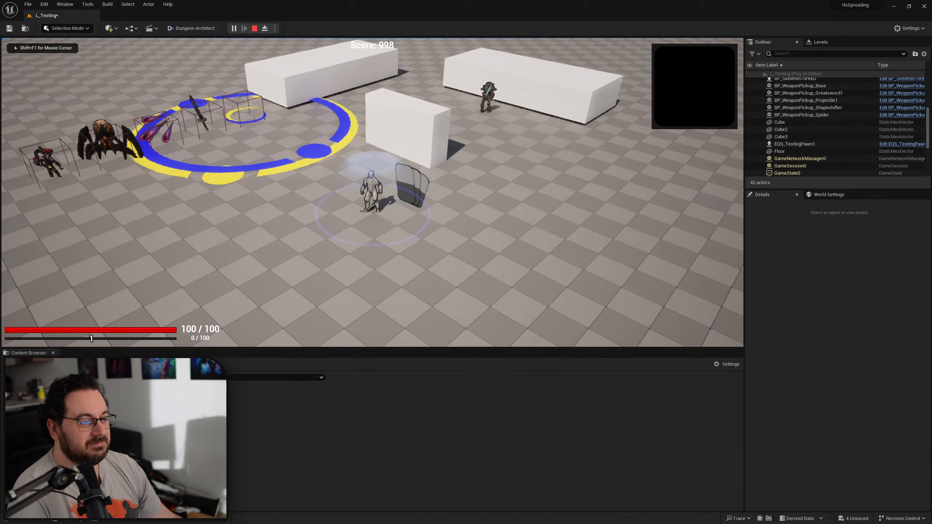
{"action": "key", "text": "d"}
{"action": "key", "text": "a"}
{"action": "key", "text": "d"}
{"action": "key", "text": "a"}
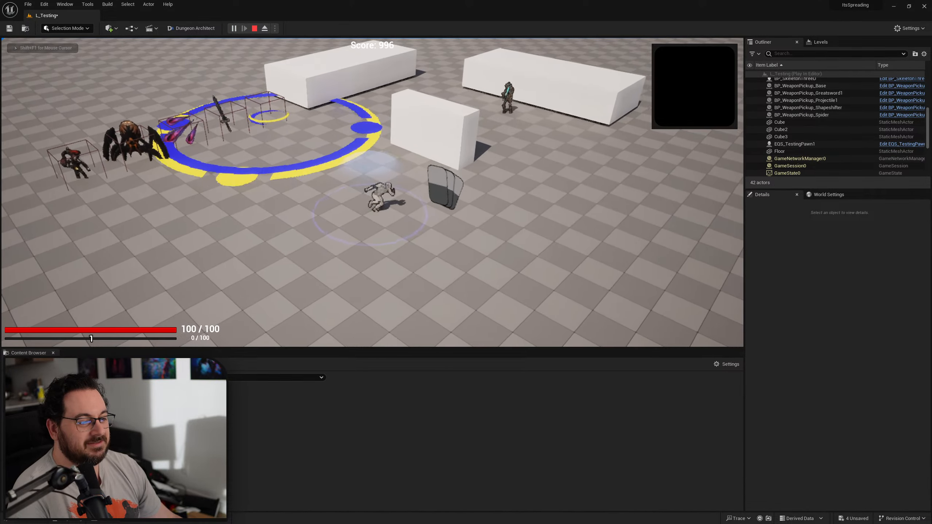
{"action": "key", "text": "d"}
{"action": "key", "text": "a"}
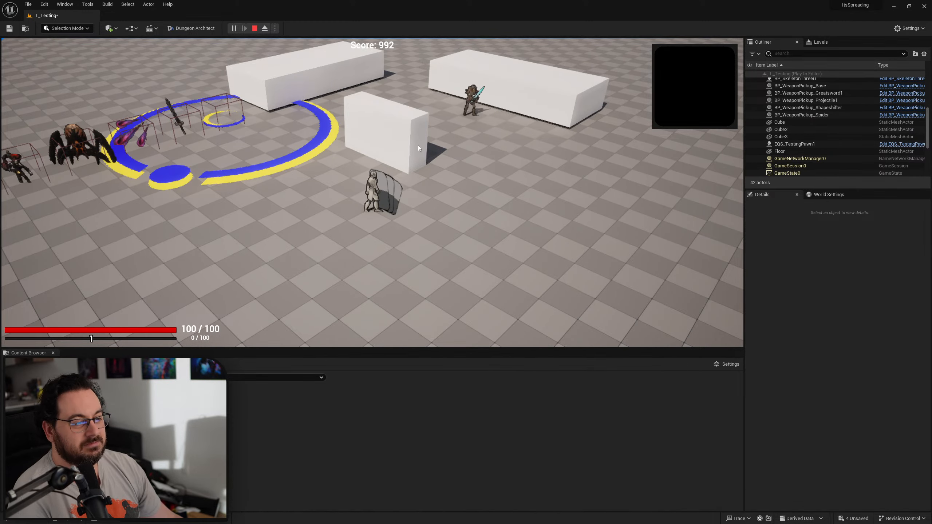
{"action": "key", "text": "Escape"}
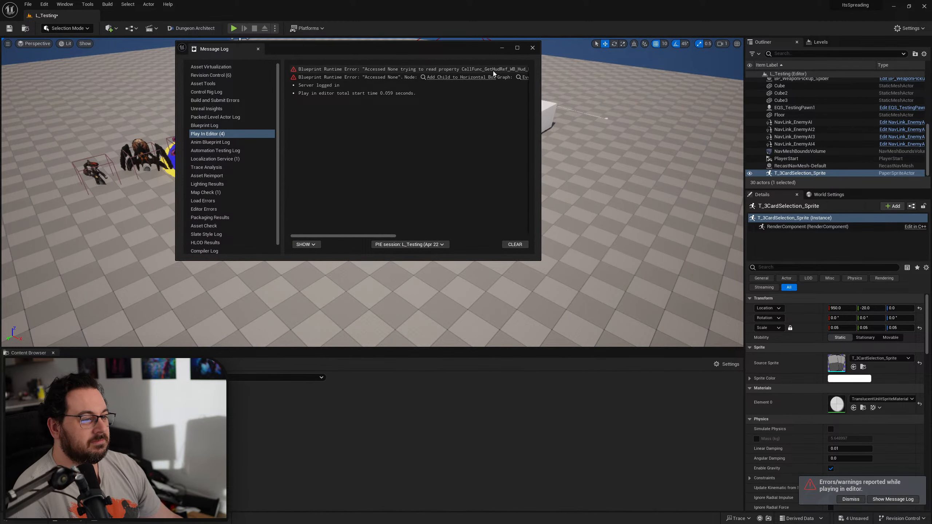
Trace the Add Child to Horizontal Box runtime error from the message log into the AC_Abilities event graph and examine the surrounding nodes
{"action": "left_click_drag", "start_coordinate": [348, 235], "coordinate": [390, 235]}
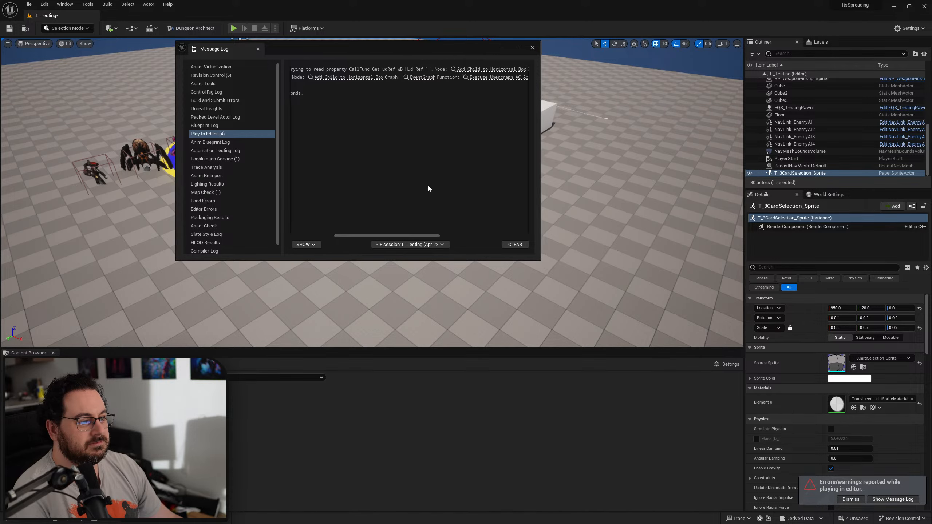
{"action": "left_click", "coordinate": [496, 73]}
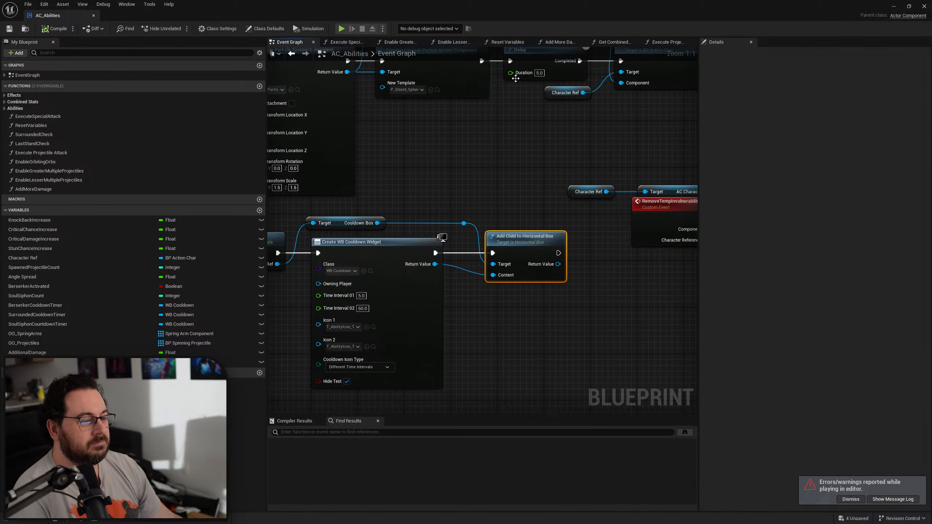
{"action": "right_click_drag", "start_coordinate": [531, 183], "coordinate": [798, 223]}
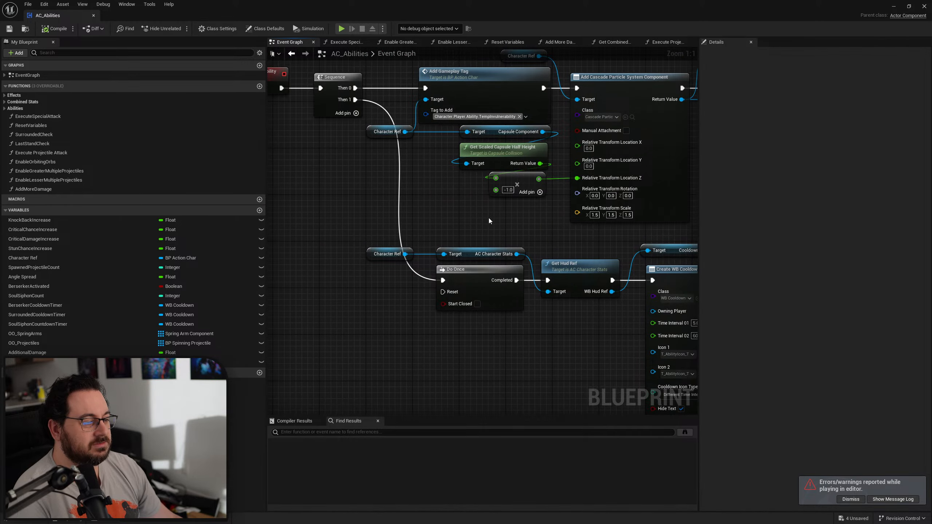
{"action": "scroll", "coordinate": [489, 217], "scroll_direction": "down", "scroll_amount": 1}
{"action": "right_click_drag", "start_coordinate": [521, 226], "coordinate": [561, 276]}
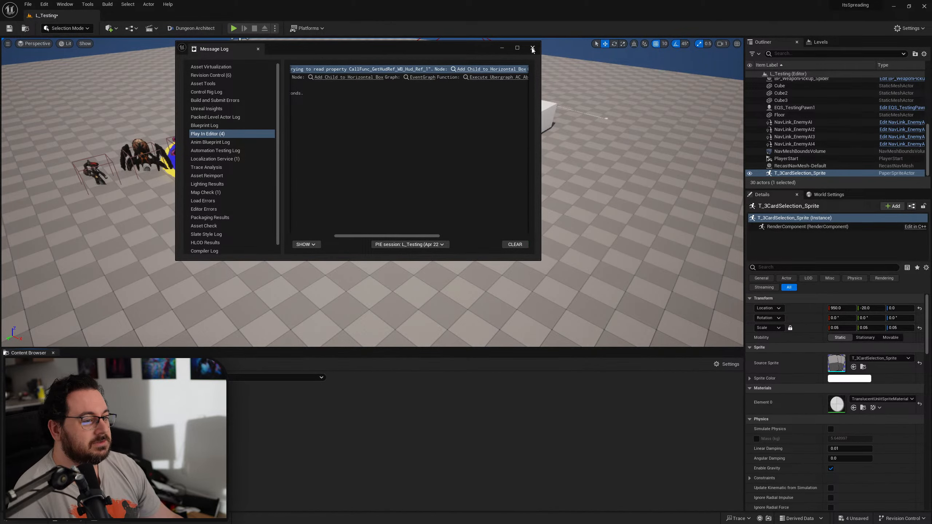
Close the message log and delete the test three-card sprite from the level
{"action": "left_click", "coordinate": [532, 49]}
{"action": "key", "text": "f"}
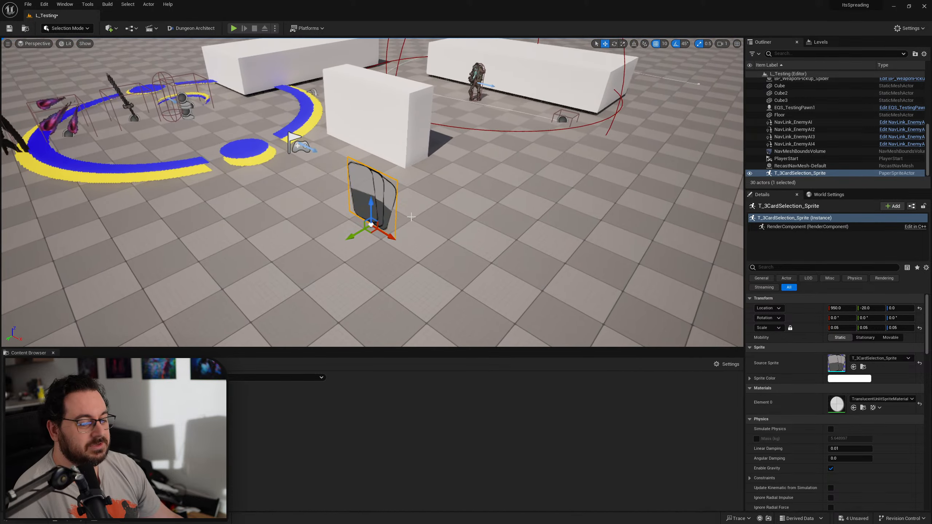
{"action": "left_click", "coordinate": [411, 217]}
{"action": "left_click", "coordinate": [369, 198]}
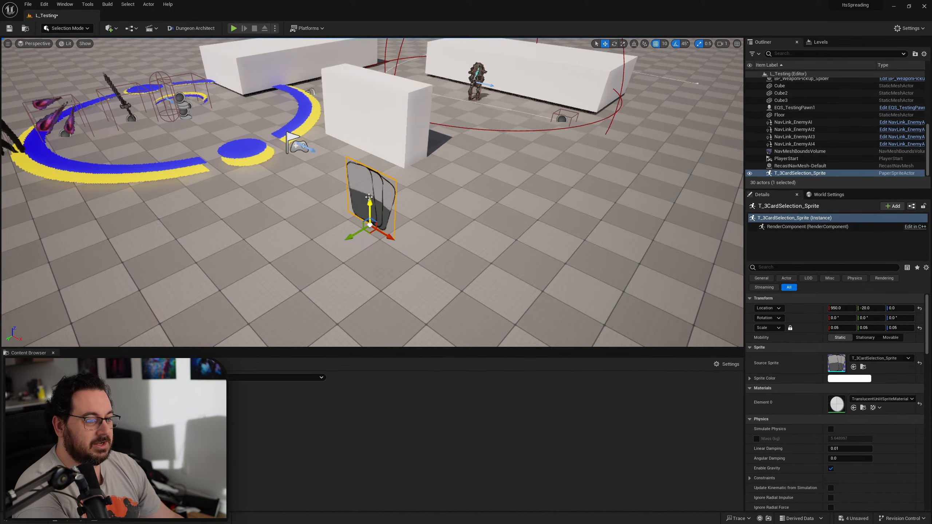
{"action": "right_click_drag", "start_coordinate": [369, 197], "coordinate": [332, 198]}
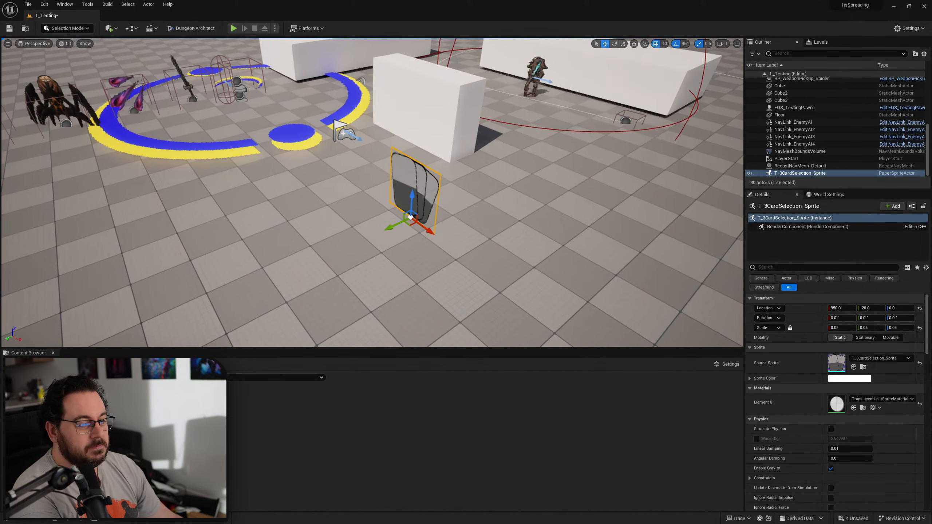
{"action": "left_click", "coordinate": [464, 228]}
{"action": "left_click", "coordinate": [421, 190]}
{"action": "key", "text": "Delete"}
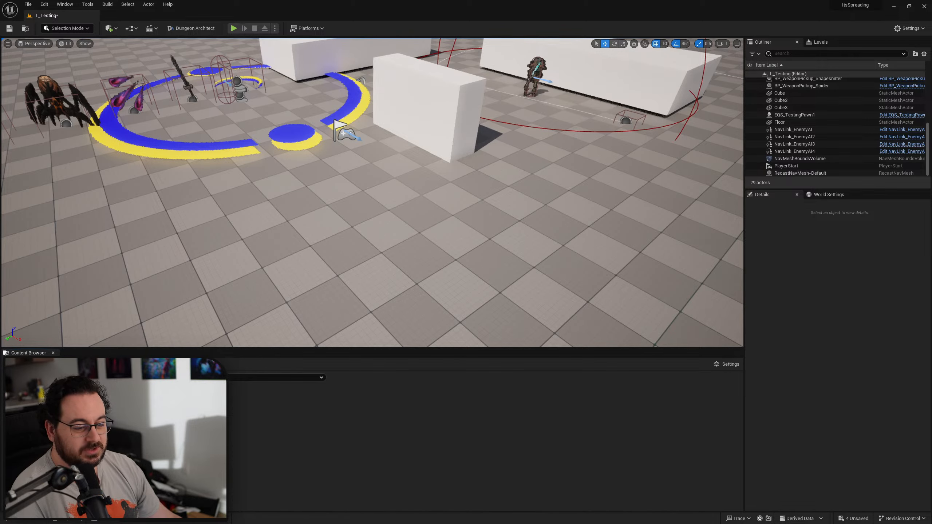
Open the BP_3CardSelection blueprint and add a Paper Sprite component under its default scene root
{"action": "double_click", "coordinate": [147, 421]}
{"action": "left_click", "coordinate": [21, 53]}
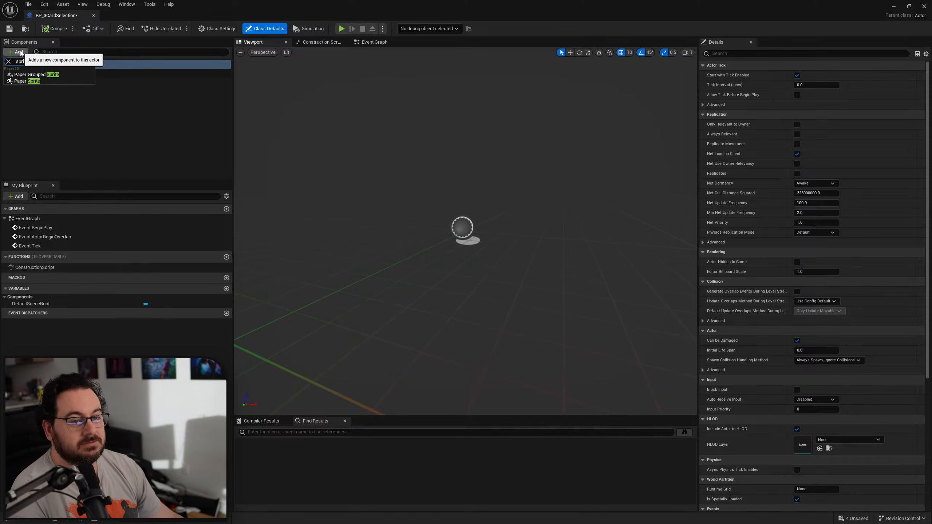
{"action": "left_click", "coordinate": [35, 81]}
{"action": "left_click", "coordinate": [77, 92]}
{"action": "left_click", "coordinate": [74, 82]}
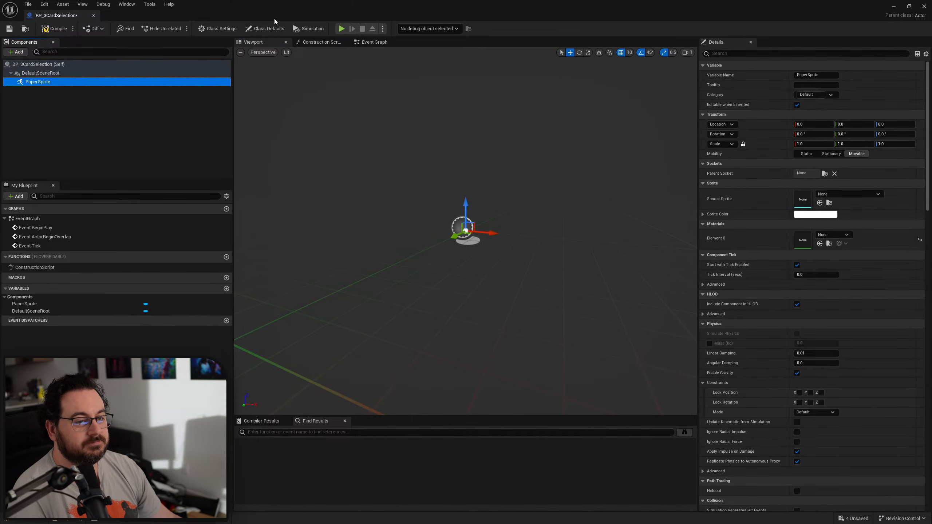
Shrink the blueprint window to reach the content folder and assign T_3CardSelection_Sprite as the PaperSprite component's source sprite
{"action": "left_click_drag", "start_coordinate": [273, 18], "coordinate": [291, 48]}
{"action": "left_click", "coordinate": [277, 440]}
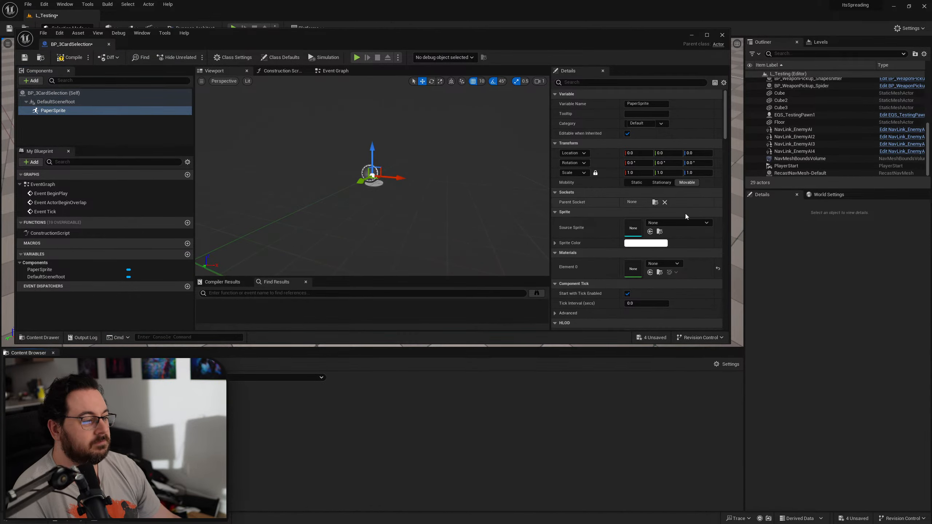
{"action": "left_click", "coordinate": [650, 231]}
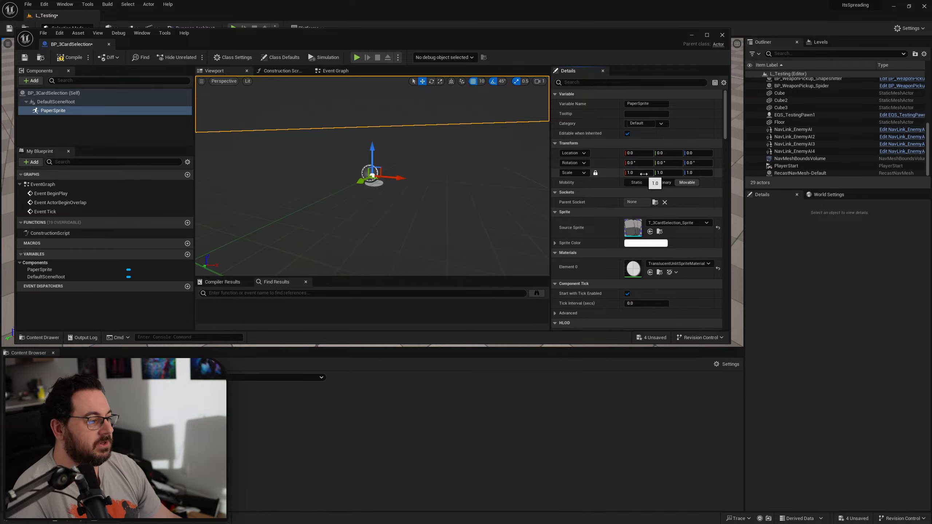
Scale the PaperSprite component uniformly to 0.05 and rotate it -45° about the Z axis
{"action": "left_click", "coordinate": [640, 173]}
{"action": "type", "text": "0.05"}
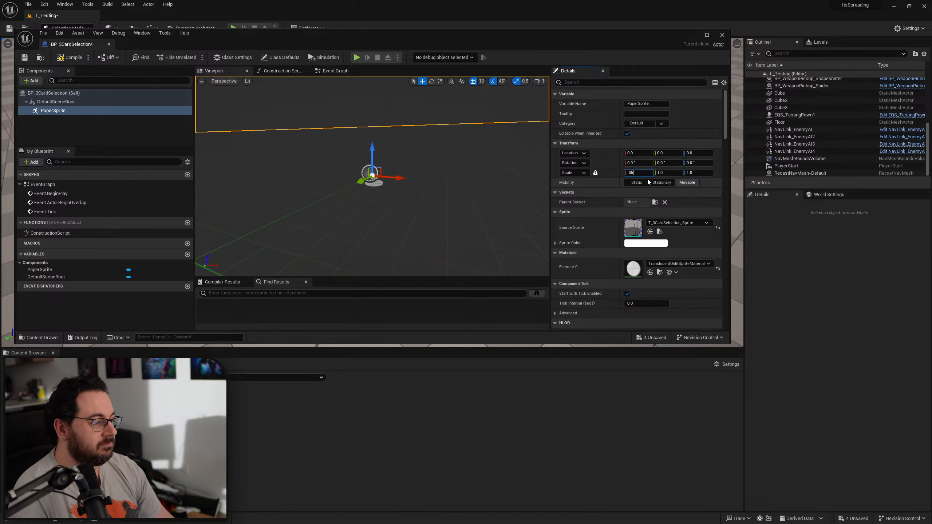
{"action": "key", "text": "Return"}
{"action": "right_click_drag", "start_coordinate": [455, 176], "coordinate": [455, 183]}
{"action": "key", "text": "w"}
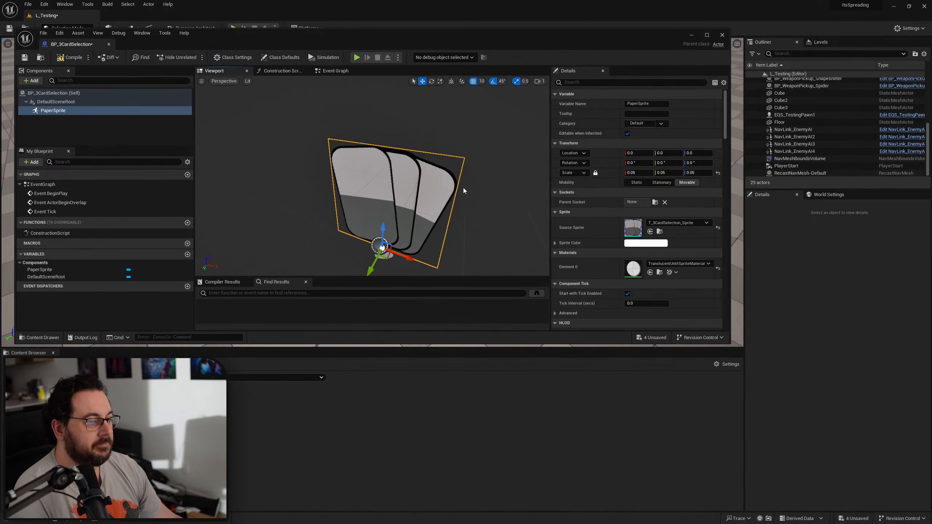
{"action": "key", "text": "e"}
{"action": "left_click_drag", "start_coordinate": [415, 269], "coordinate": [418, 270]}
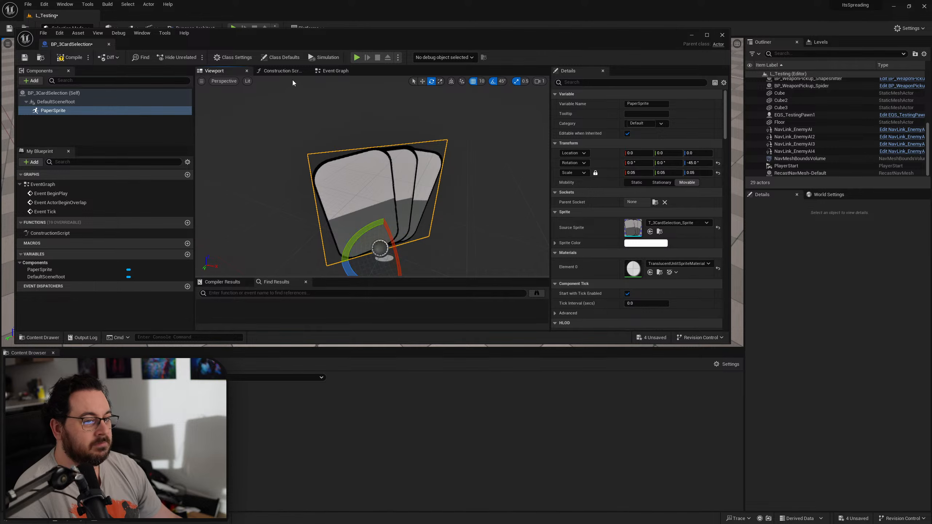
Move the blueprint window out of the way and place a BP_3CardSelection actor on the level floor in front of the white wall
{"action": "left_click_drag", "start_coordinate": [286, 37], "coordinate": [371, 313]}
{"action": "left_click_drag", "start_coordinate": [281, 320], "coordinate": [200, 487]}
{"action": "left_click_drag", "start_coordinate": [200, 426], "coordinate": [359, 194]}
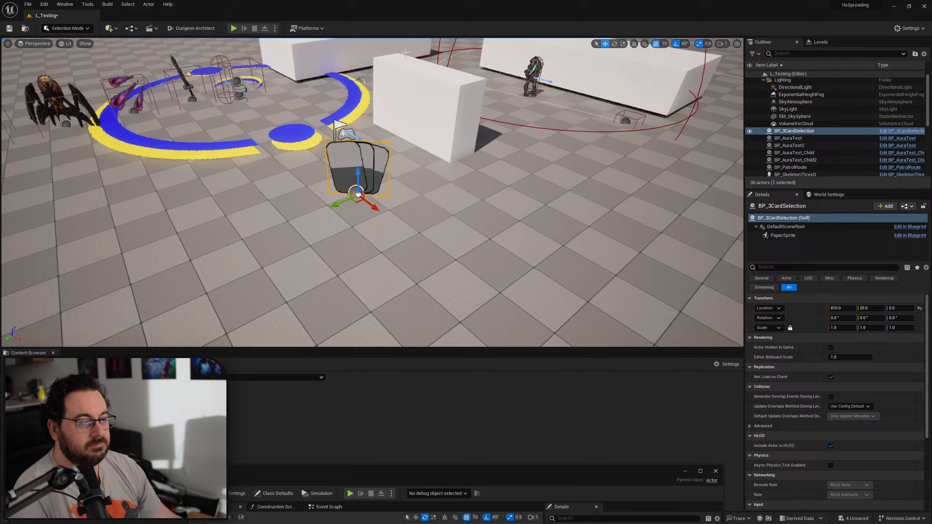
Play-test the level, walking the character around and through the three-card sprite to check its look and collision
{"action": "left_click", "coordinate": [232, 30]}
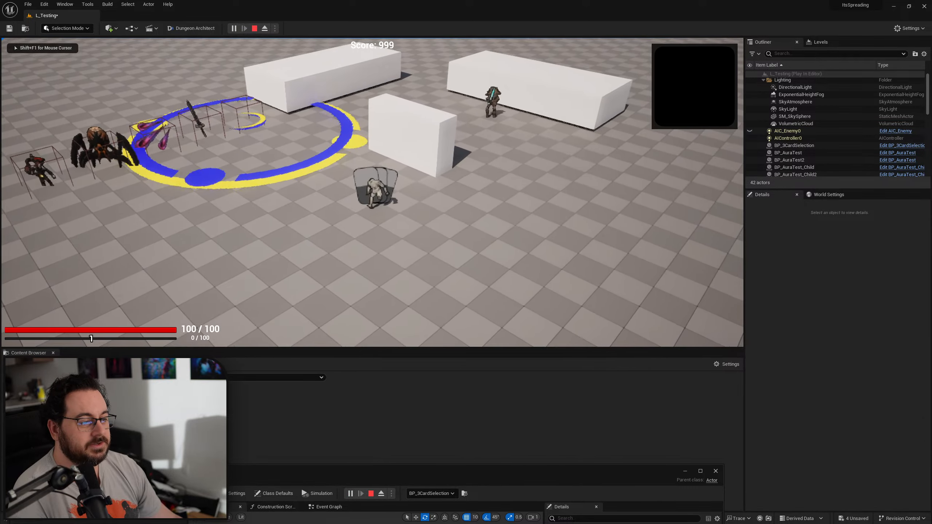
{"action": "key", "text": "d"}
{"action": "key", "text": "a"}
{"action": "key", "text": "d"}
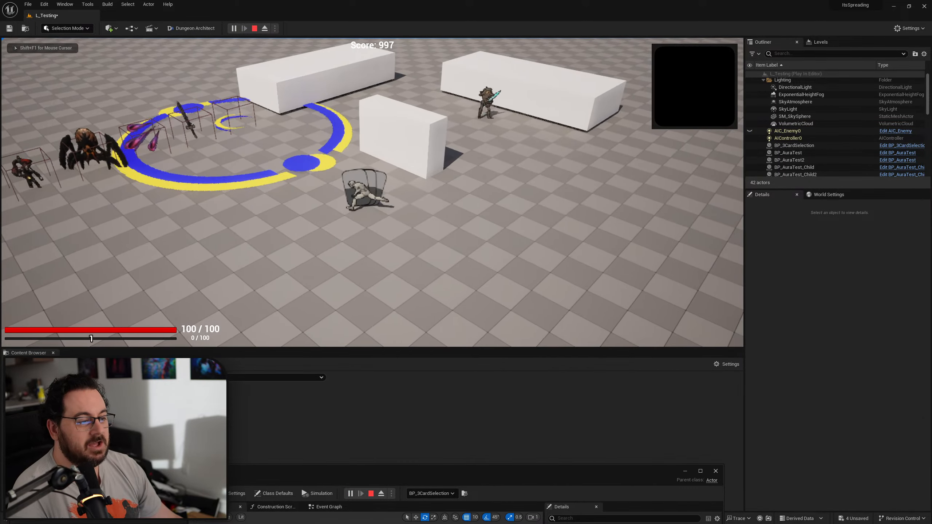
{"action": "key", "text": "a"}
{"action": "key", "text": "w"}
{"action": "key", "text": "d"}
{"action": "key", "text": "a"}
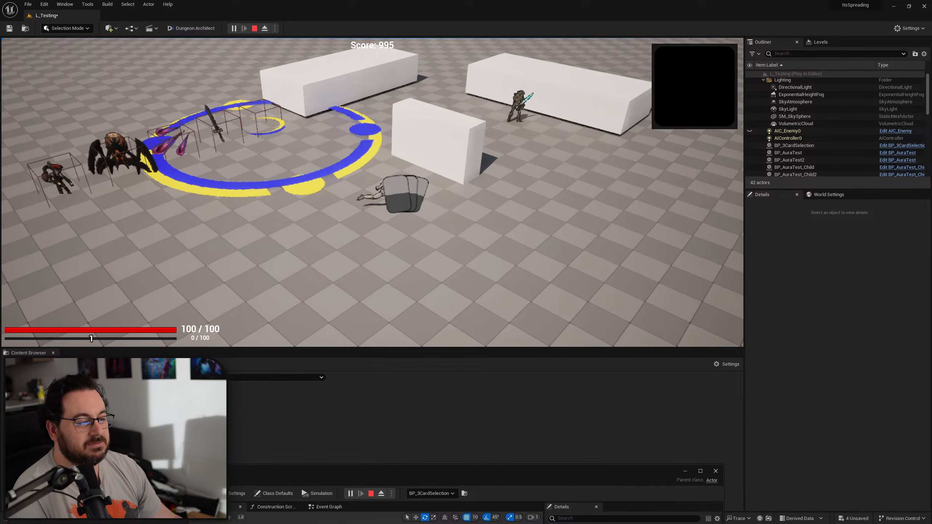
{"action": "key", "text": "d"}
{"action": "key", "text": "a"}
{"action": "key", "text": "s"}
{"action": "key", "text": "d"}
{"action": "key", "text": "w"}
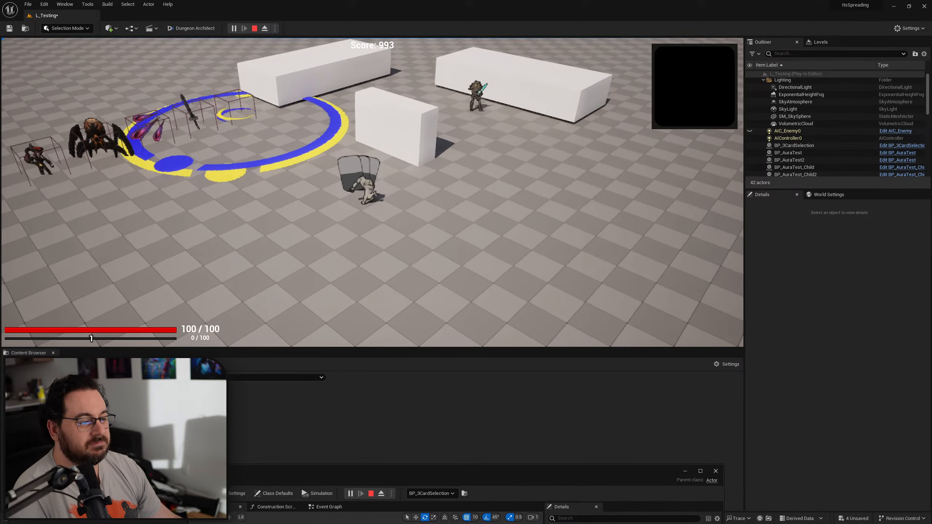
{"action": "key", "text": "w"}
{"action": "key", "text": "a"}
{"action": "key", "text": "d"}
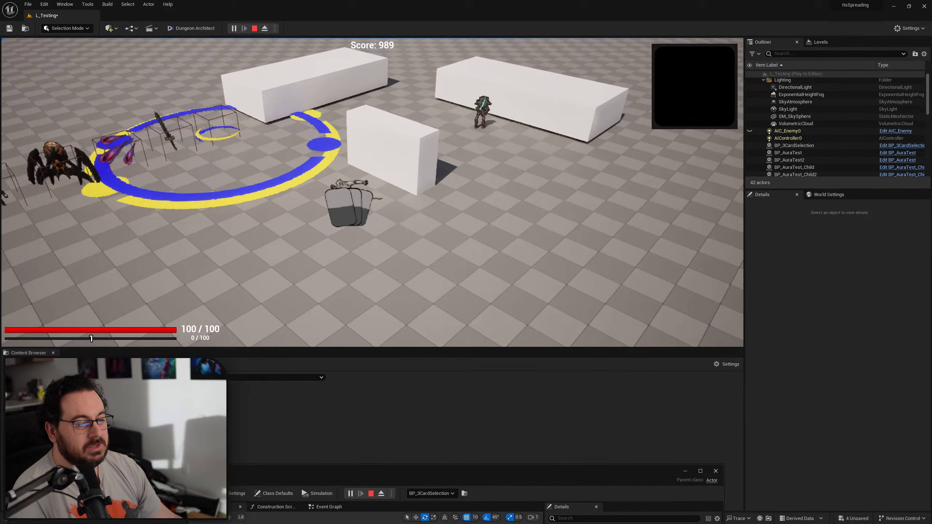
{"action": "key", "text": "a"}
{"action": "key", "text": "s"}
{"action": "key", "text": "d"}
{"action": "key", "text": "w"}
{"action": "key", "text": "a"}
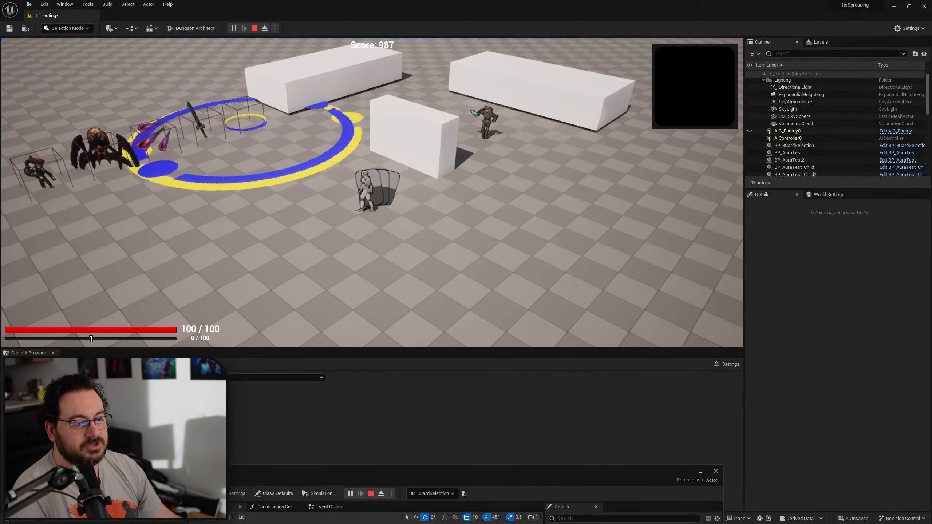
Fight the approaching enemy near the card sprite, return to the cards and stop the play session
{"action": "key", "text": "d"}
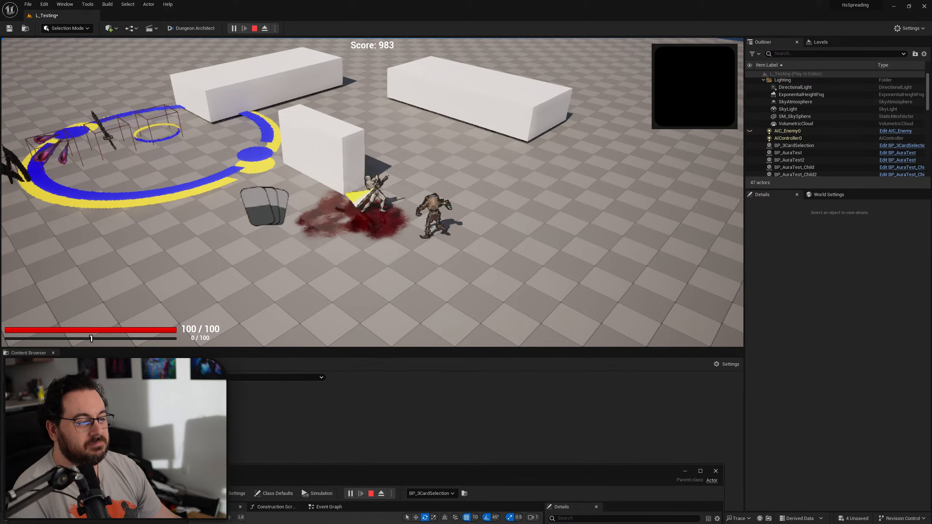
{"action": "key", "text": "w"}
{"action": "key", "text": "a"}
{"action": "key", "text": "d"}
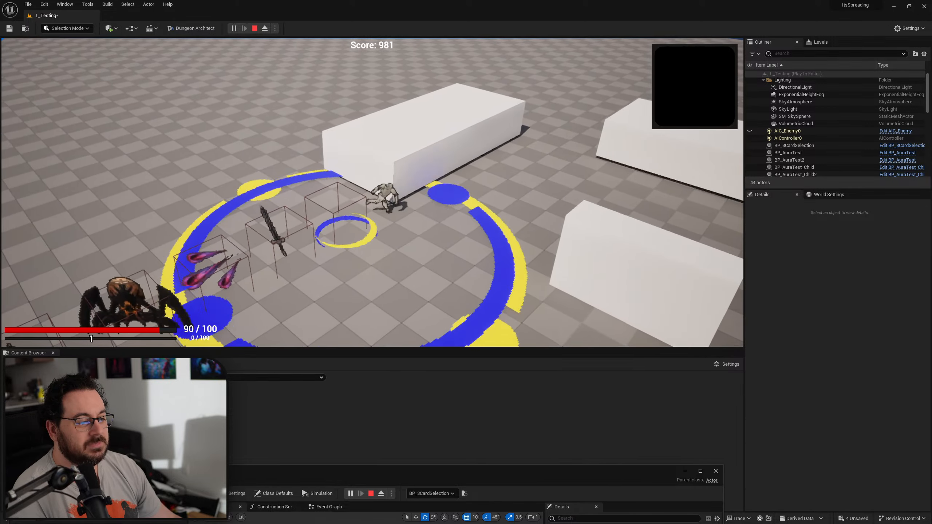
{"action": "key", "text": "s"}
{"action": "key", "text": "a"}
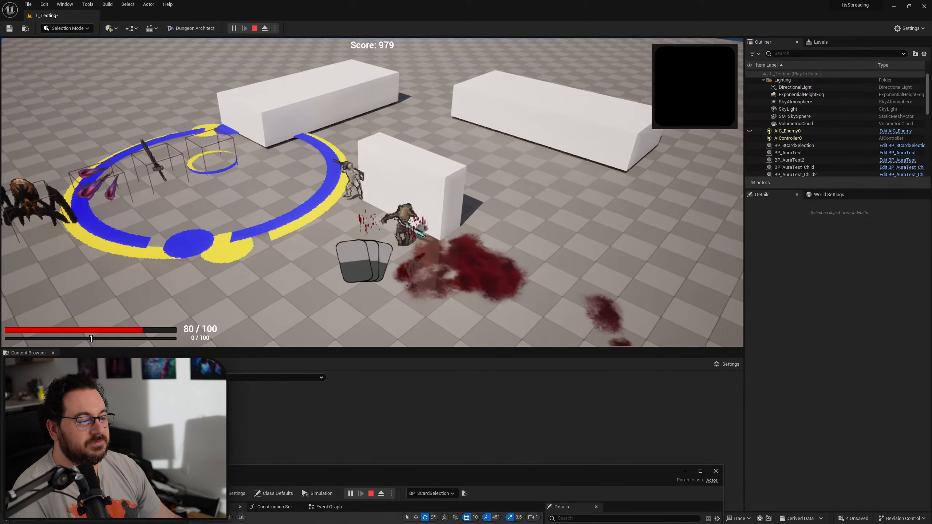
{"action": "key", "text": "w"}
{"action": "key", "text": "s"}
{"action": "key", "text": "d"}
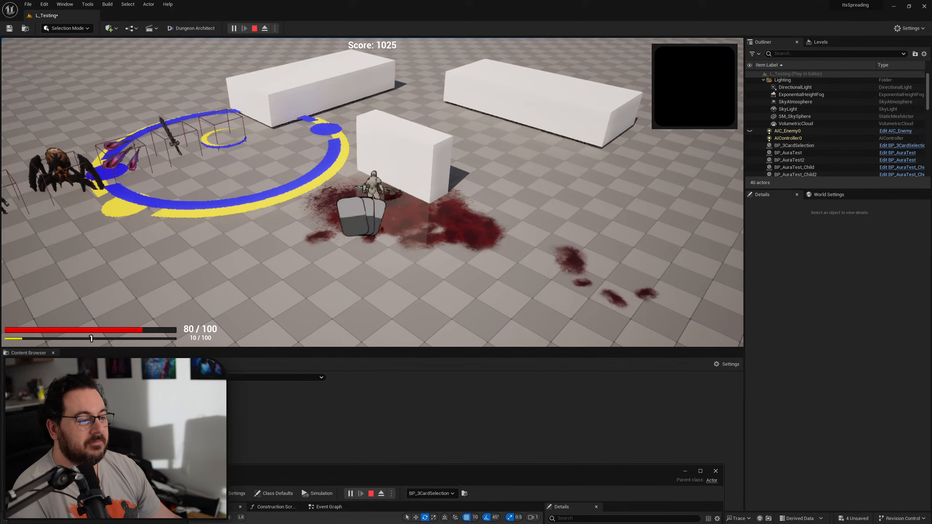
{"action": "key", "text": "d"}
{"action": "key", "text": "s"}
{"action": "key", "text": "Escape"}
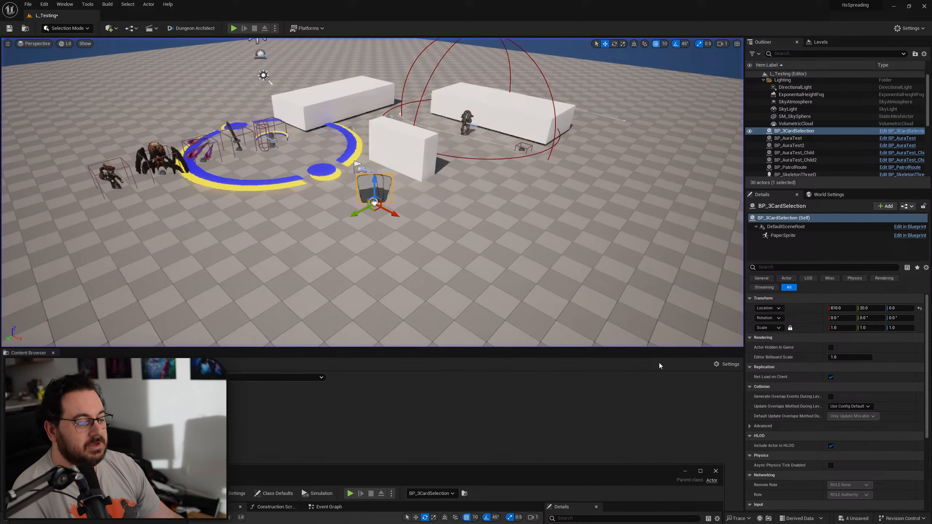
Set the PaperSprite's collision preset to NoCollision, disable Generate Overlap Events and set Can Character Step Up On to No
{"action": "left_click", "coordinate": [578, 469]}
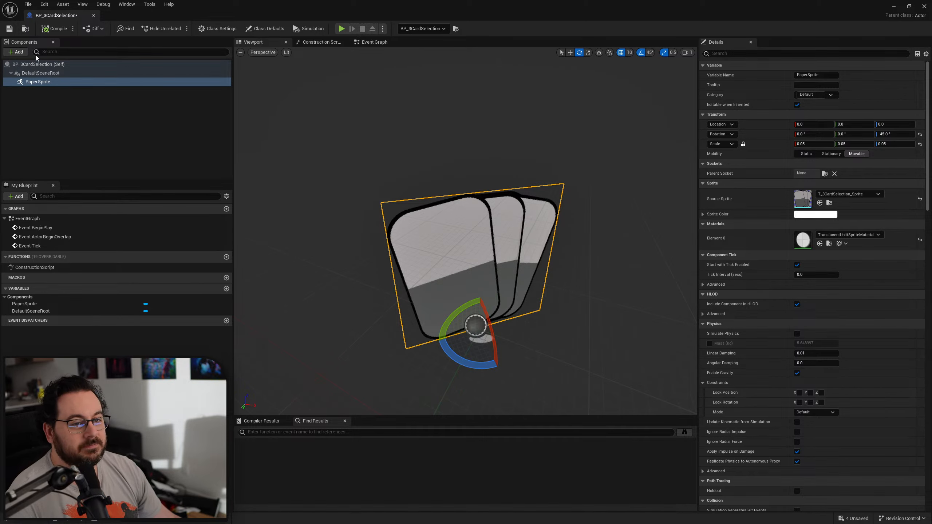
{"action": "left_click", "coordinate": [756, 53]}
{"action": "type", "text": "colli"}
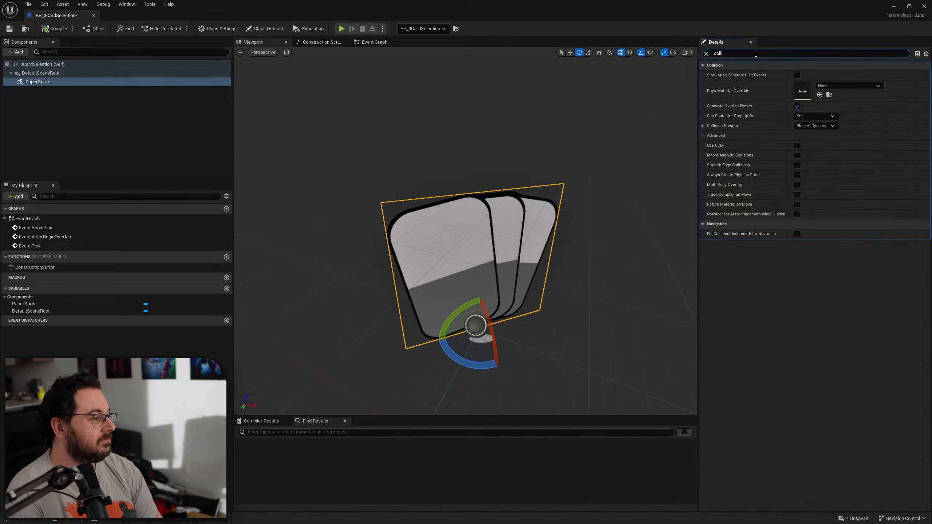
{"action": "left_click", "coordinate": [814, 125]}
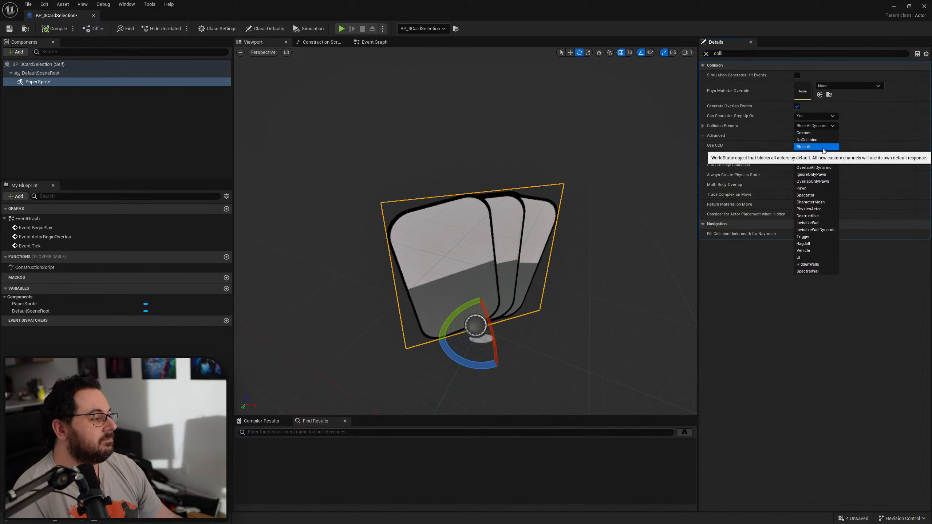
{"action": "left_click", "coordinate": [806, 140]}
{"action": "left_click", "coordinate": [797, 107]}
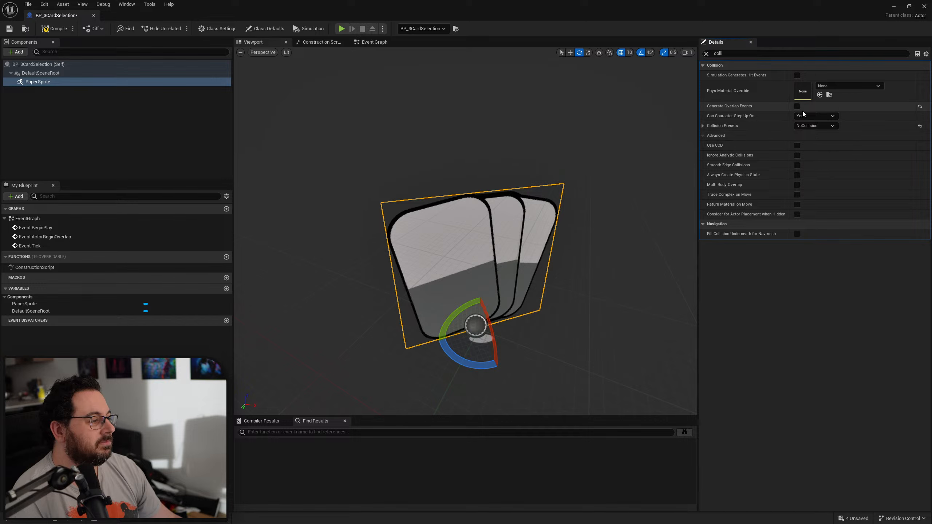
{"action": "left_click", "coordinate": [807, 116]}
{"action": "left_click", "coordinate": [807, 126]}
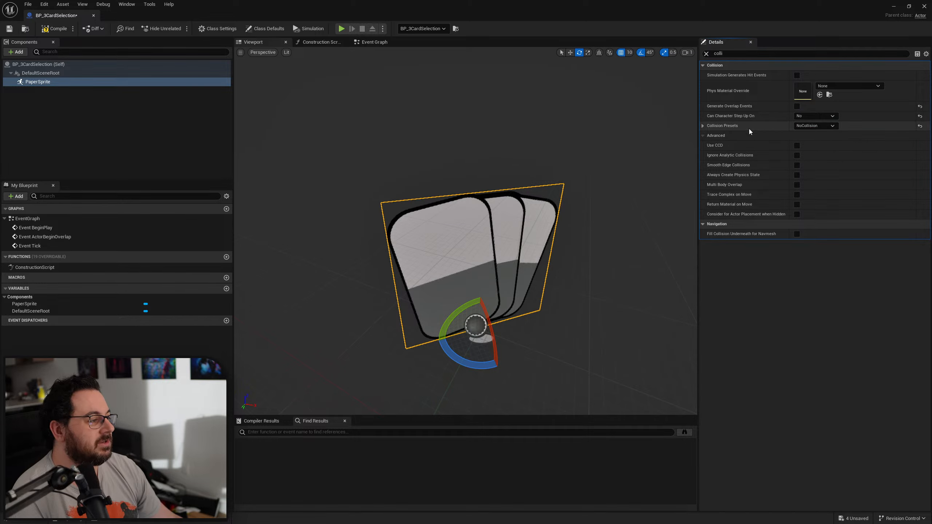
{"action": "left_click", "coordinate": [53, 30]}
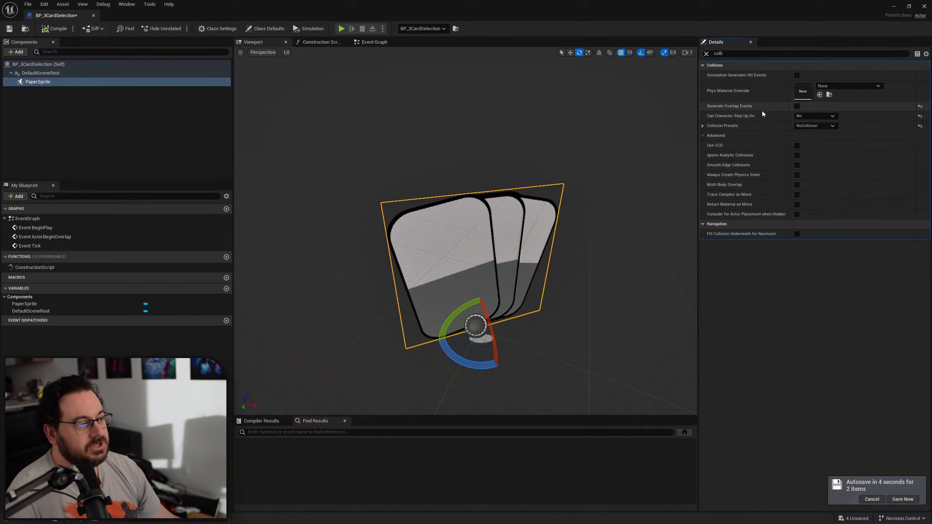
{"action": "left_click", "coordinate": [811, 115]}
{"action": "left_click", "coordinate": [771, 113]}
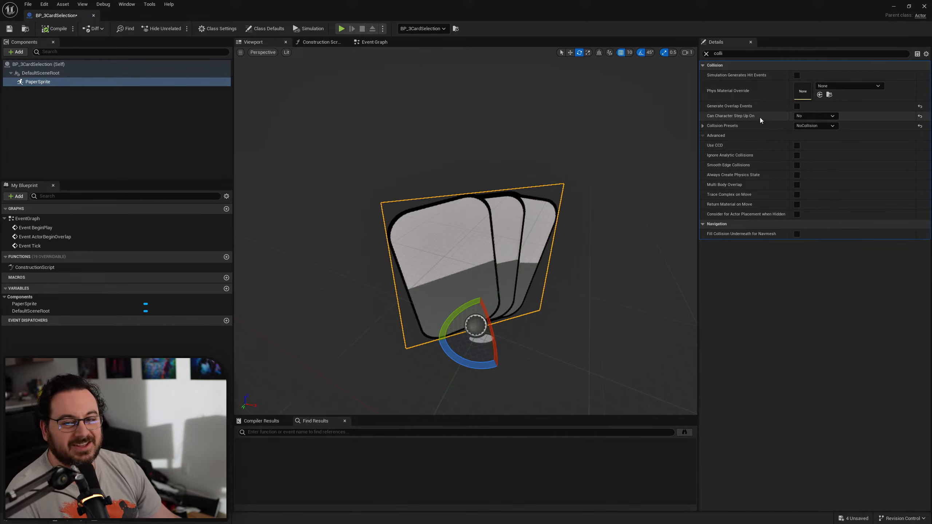
Add a Sphere Collision component under the default scene root and name it SphereCollision
{"action": "left_click", "coordinate": [85, 123]}
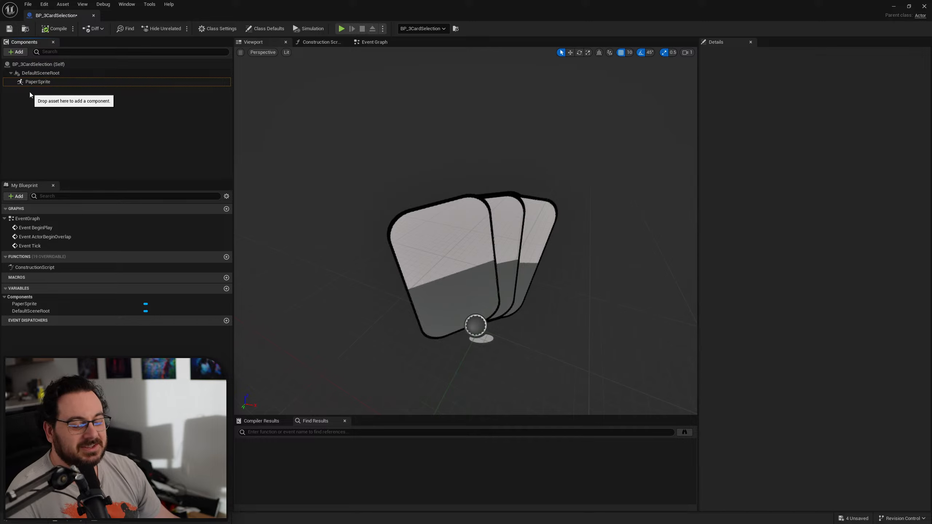
{"action": "left_click", "coordinate": [20, 54]}
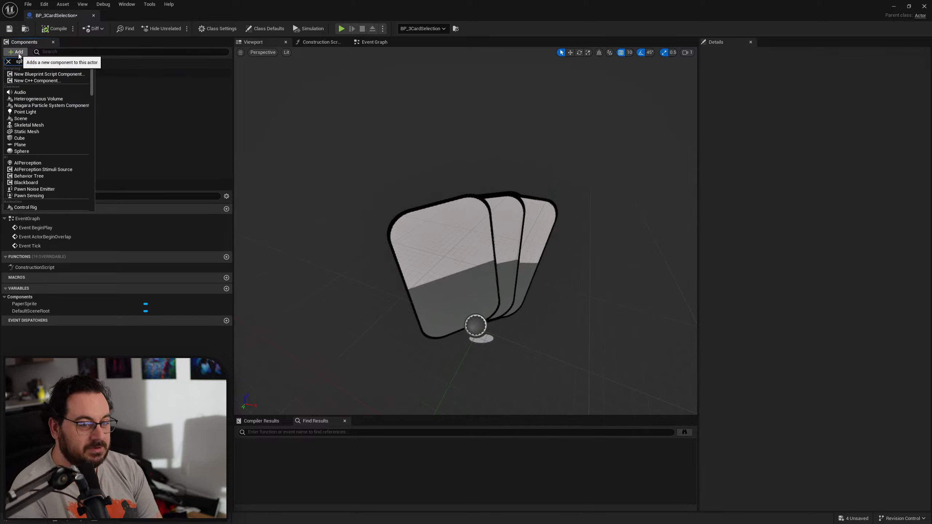
{"action": "left_click", "coordinate": [27, 86]}
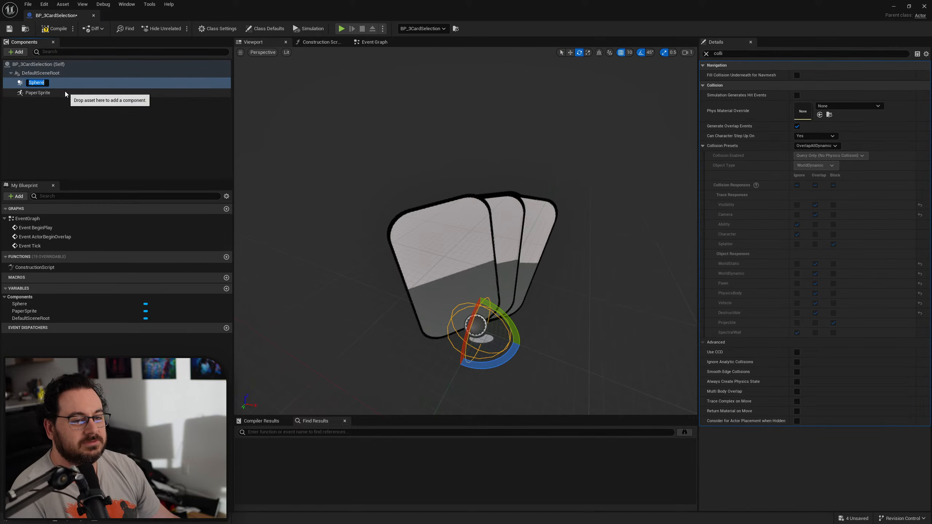
{"action": "key", "text": "End"}
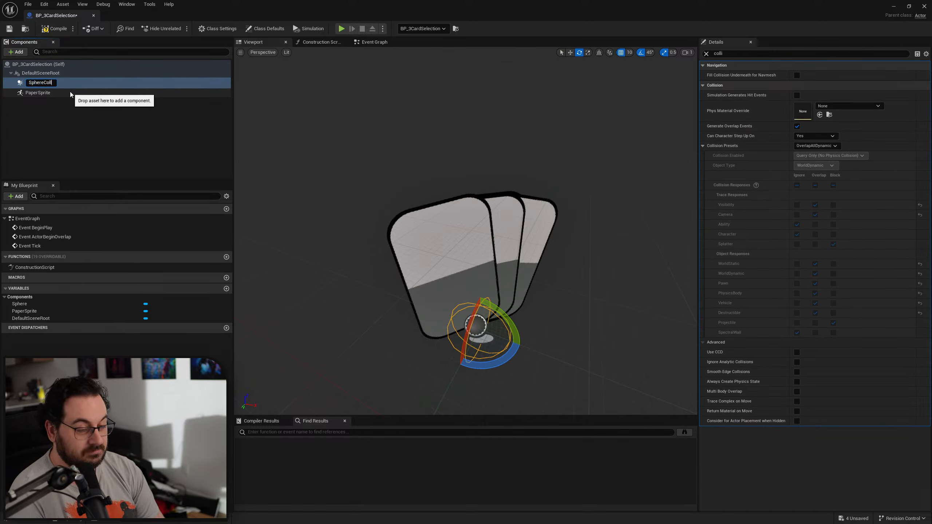
{"action": "type", "text": "Collision"}
{"action": "key", "text": "Return"}
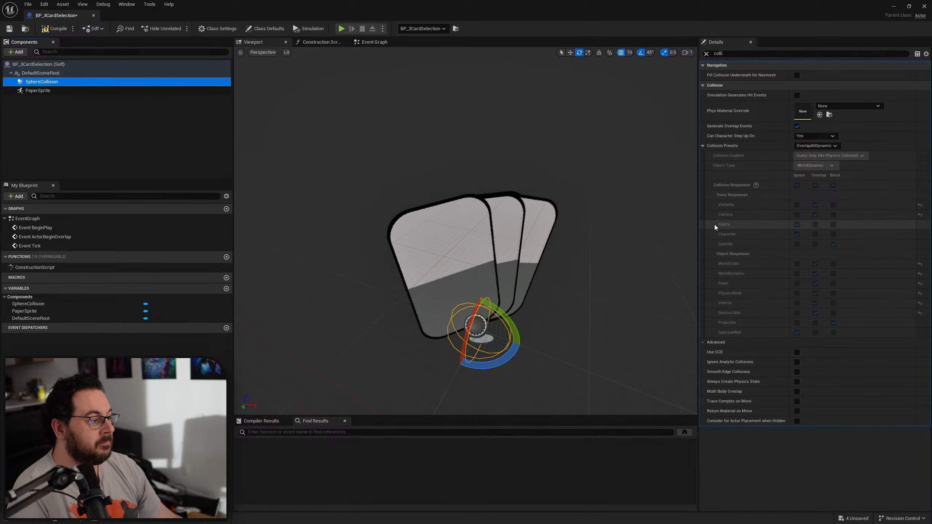
Try a sphere radius of 128 on the SphereCollision component and check its coverage around the cards
{"action": "left_click", "coordinate": [707, 54]}
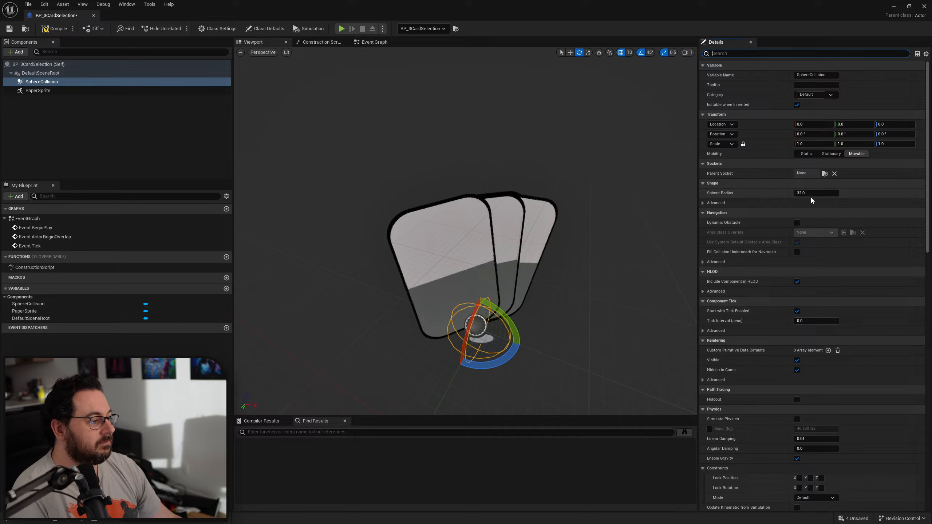
{"action": "left_click", "coordinate": [799, 193]}
{"action": "type", "text": "128"}
{"action": "key", "text": "Return"}
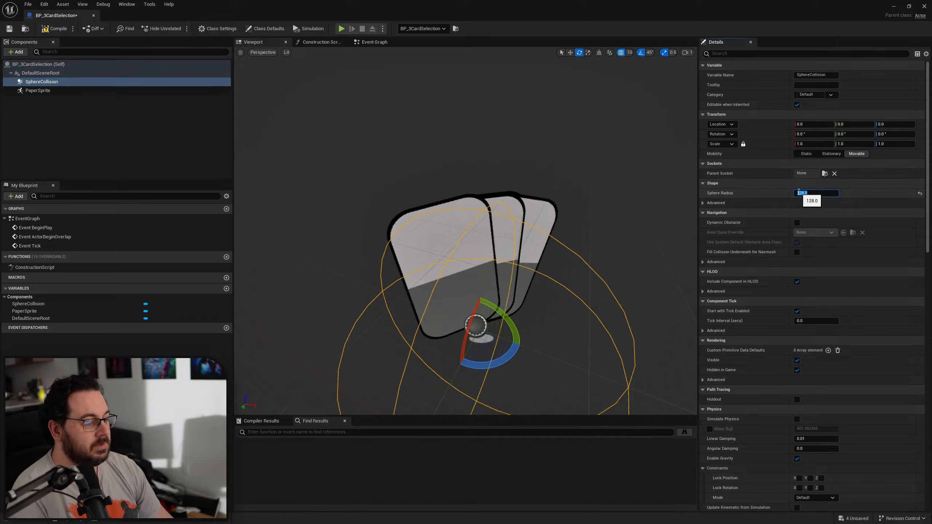
{"action": "key", "text": "Return"}
{"action": "right_click_drag", "start_coordinate": [572, 264], "coordinate": [660, 264]}
{"action": "left_click", "coordinate": [804, 192]}
{"action": "type", "text": "128"}
{"action": "key", "text": "Return"}
{"action": "right_click_drag", "start_coordinate": [573, 228], "coordinate": [533, 191]}
Set the SphereCollision radius to 150 and turn off its Hidden in Game option
{"action": "left_click", "coordinate": [807, 192]}
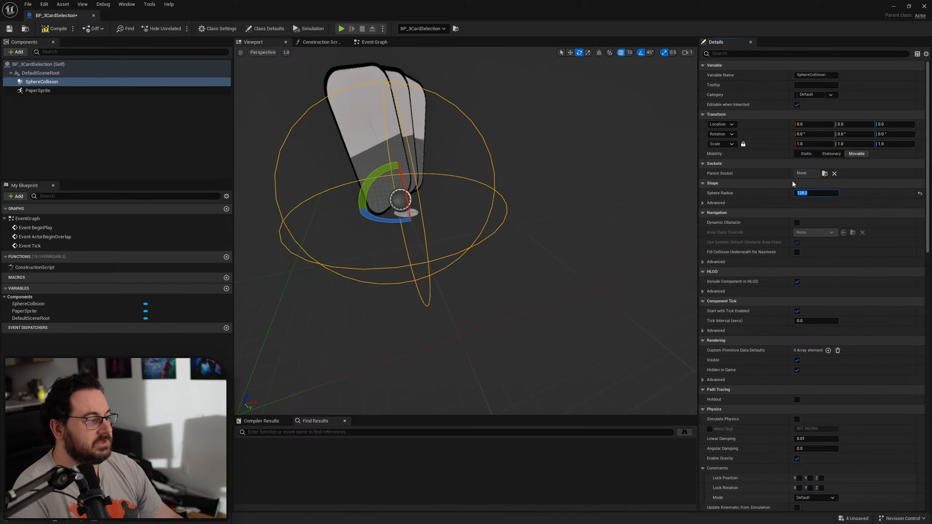
{"action": "type", "text": "150"}
{"action": "key", "text": "Return"}
{"action": "right_click_drag", "start_coordinate": [450, 200], "coordinate": [362, 191]}
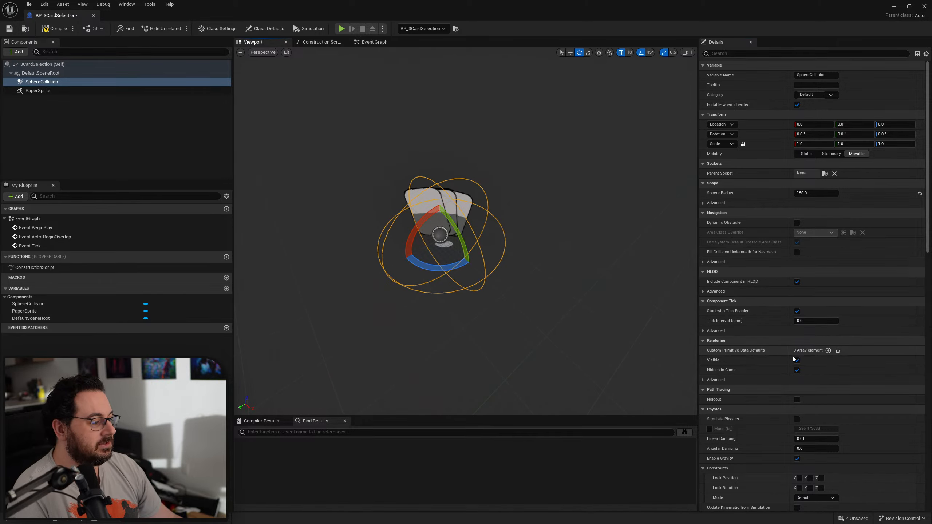
{"action": "left_click", "coordinate": [798, 370]}
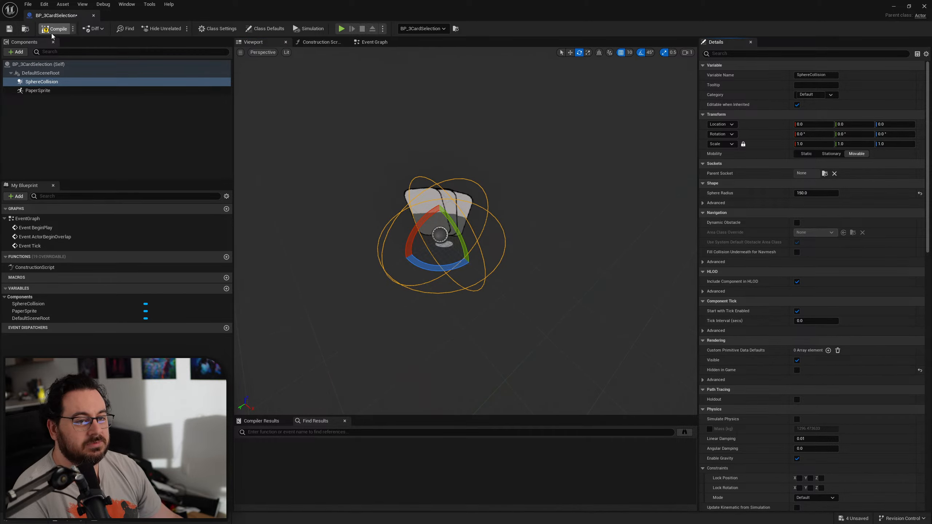
Play-test the level and walk the character around the three-card pickup to check its collision sphere's coverage
{"action": "double_click", "coordinate": [366, 12]}
{"action": "left_click", "coordinate": [233, 28]}
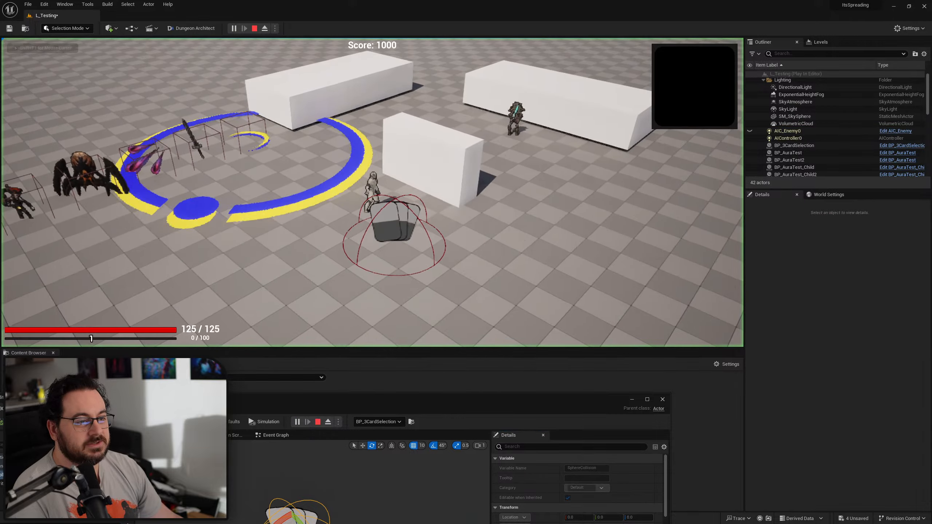
{"action": "key", "text": "d"}
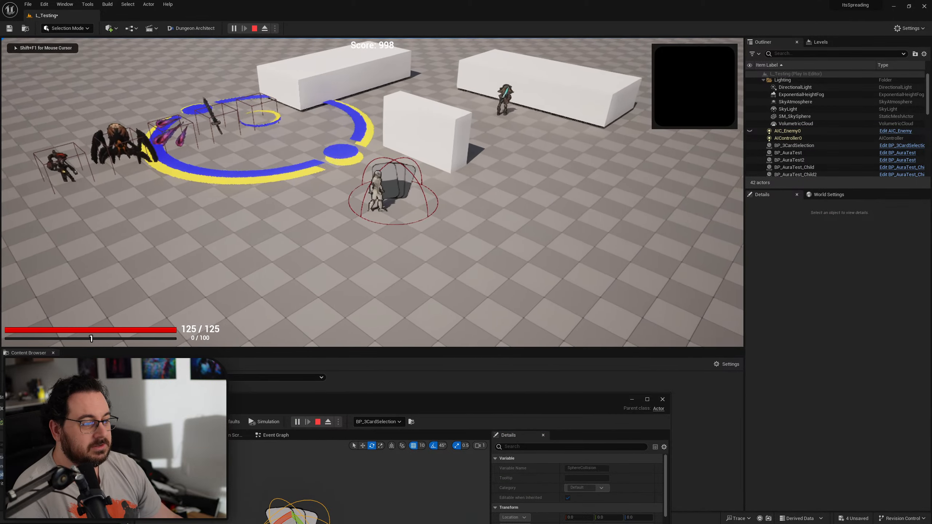
{"action": "key", "text": "d"}
{"action": "key", "text": "a"}
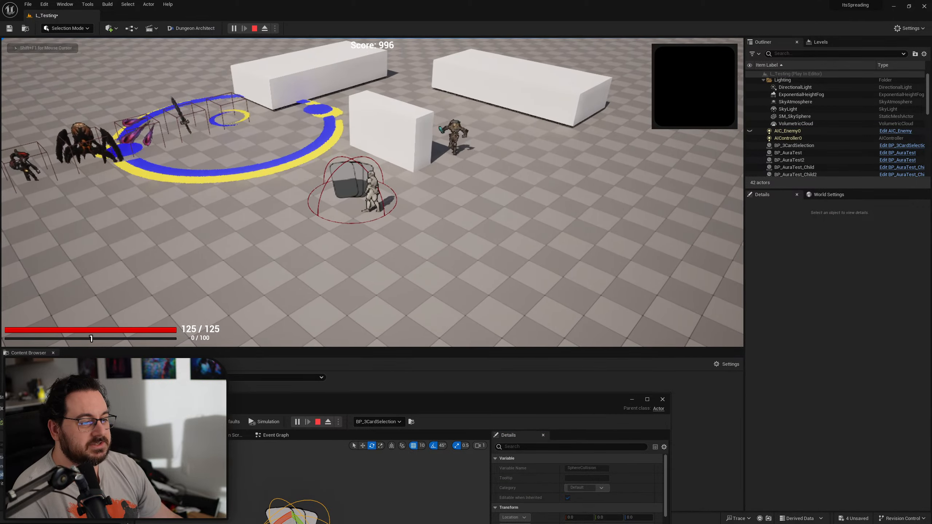
{"action": "key", "text": "Escape"}
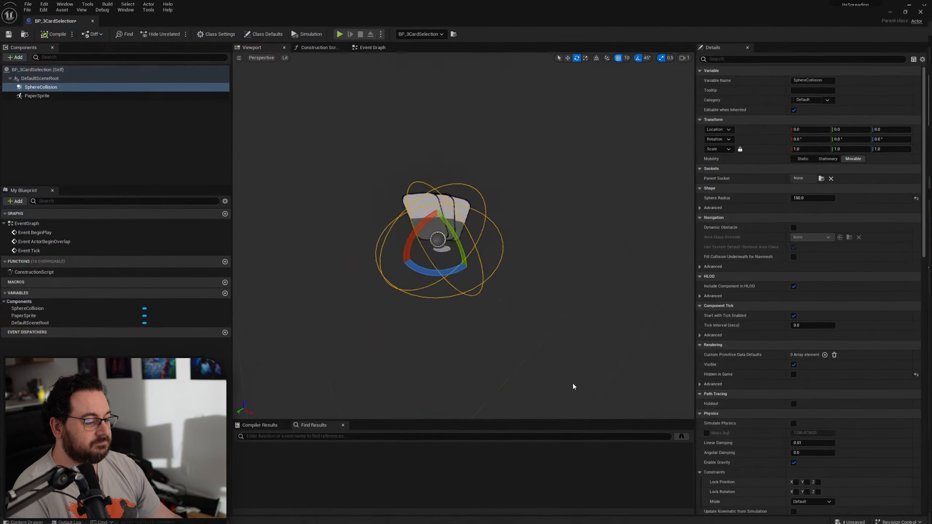
{"action": "double_click", "coordinate": [565, 402]}
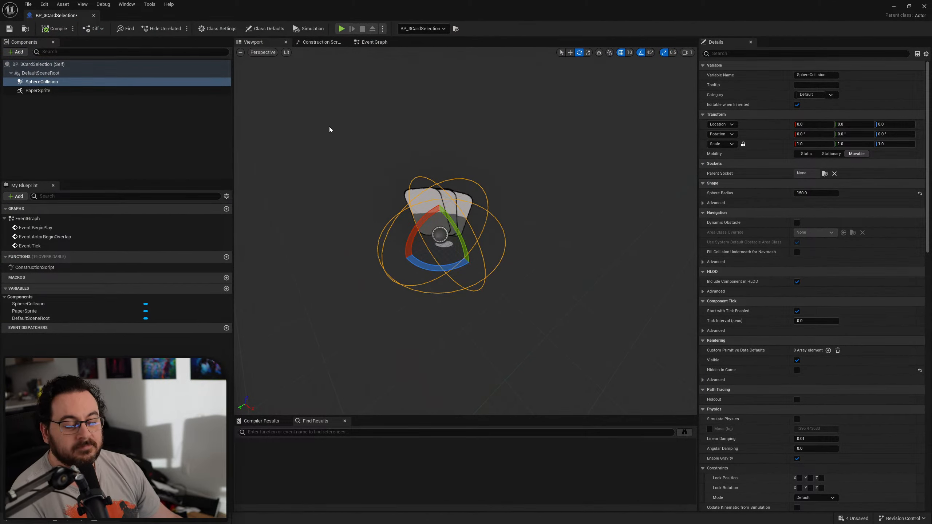
Set SphereCollision's collision preset to Custom with every response on Ignore except Pawn on Overlap, and compile the blueprint
{"action": "scroll", "coordinate": [756, 327], "scroll_direction": "down", "scroll_amount": 15}
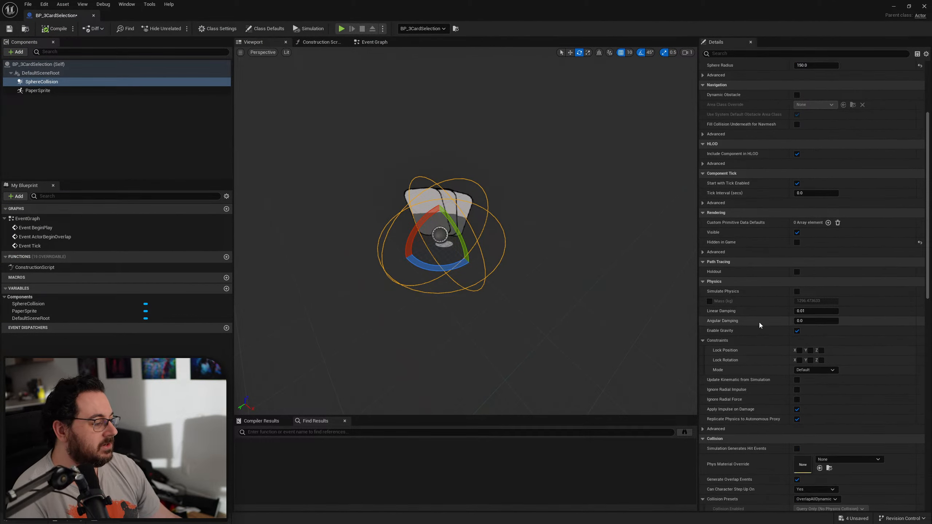
{"action": "left_click", "coordinate": [811, 208]}
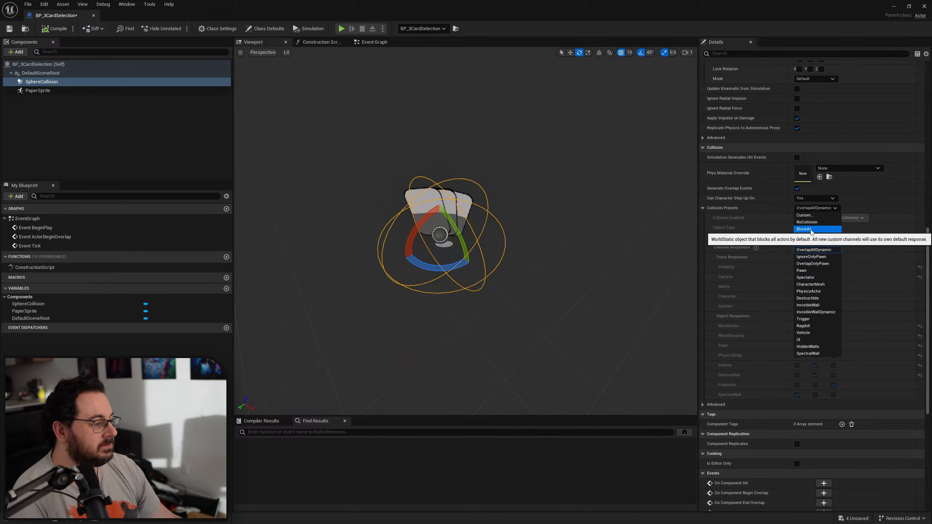
{"action": "left_click", "coordinate": [806, 215]}
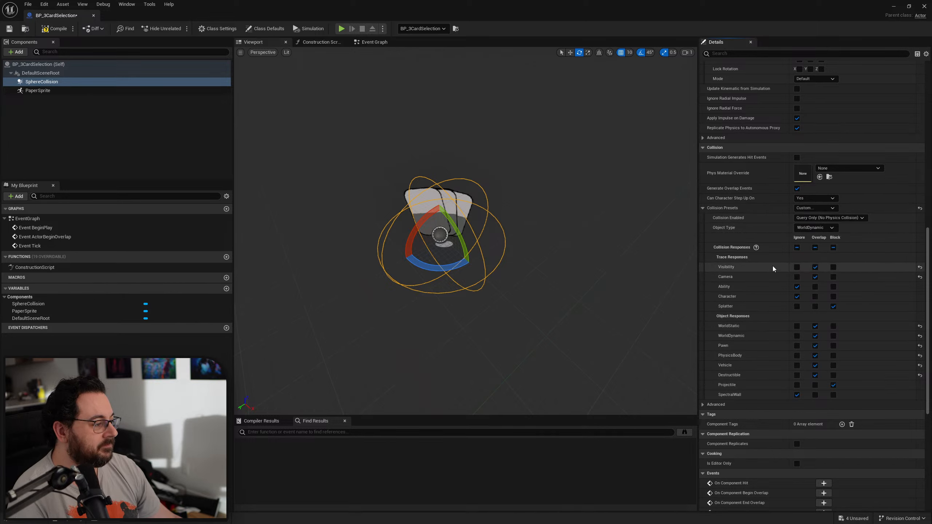
{"action": "left_click", "coordinate": [797, 247]}
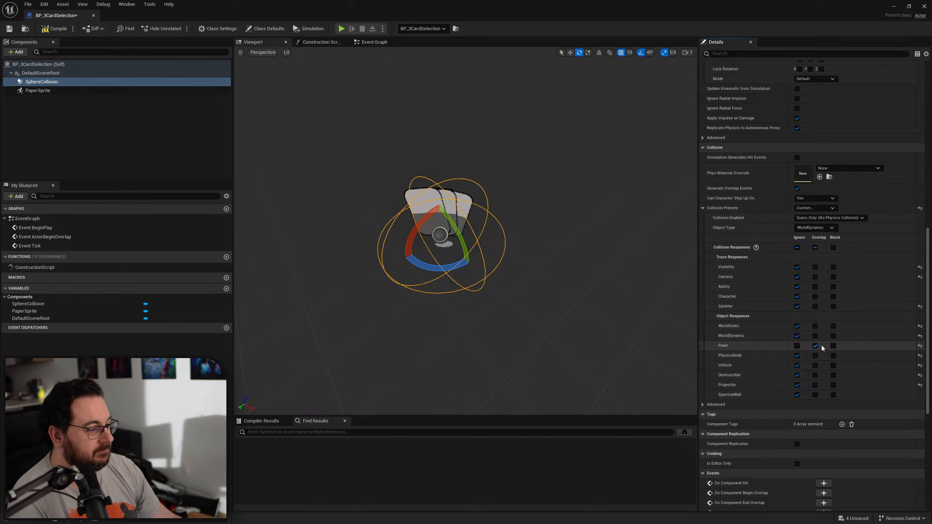
{"action": "left_click", "coordinate": [54, 29]}
Add an On Component Begin Overlap event for SphereCollision to the event graph
{"action": "scroll", "coordinate": [753, 409], "scroll_direction": "down", "scroll_amount": 5}
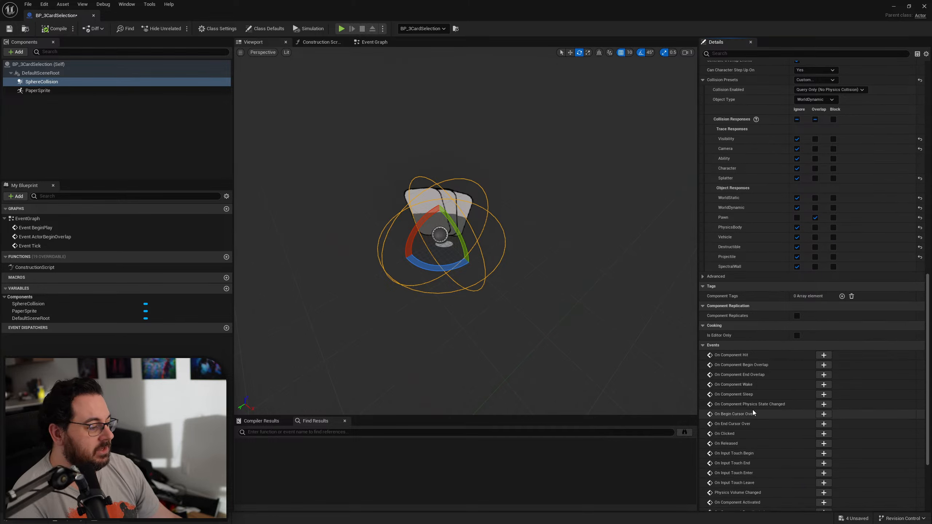
{"action": "left_click", "coordinate": [823, 365]}
{"action": "right_click_drag", "start_coordinate": [577, 217], "coordinate": [464, 210]}
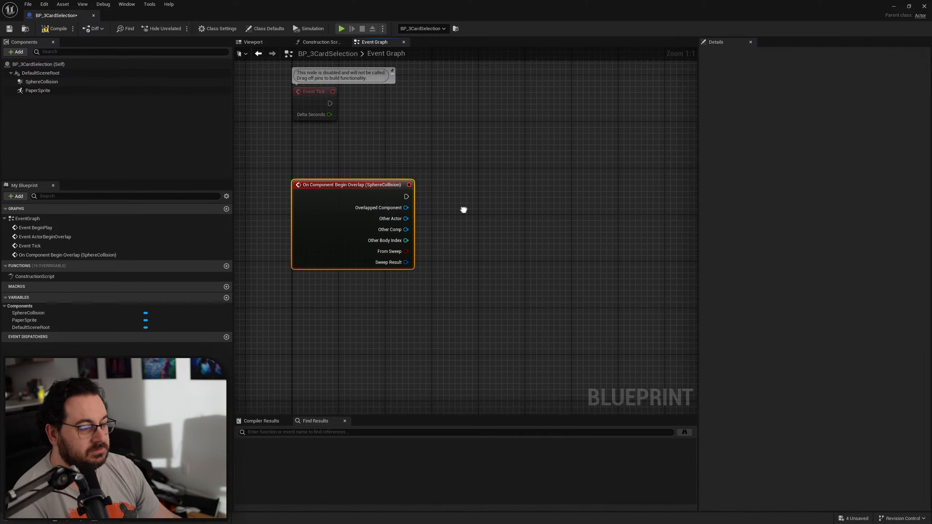
Try an Is Player Controlled check on the overlap event's Other Actor and delete its nodes
{"action": "left_click_drag", "start_coordinate": [406, 219], "coordinate": [445, 222]}
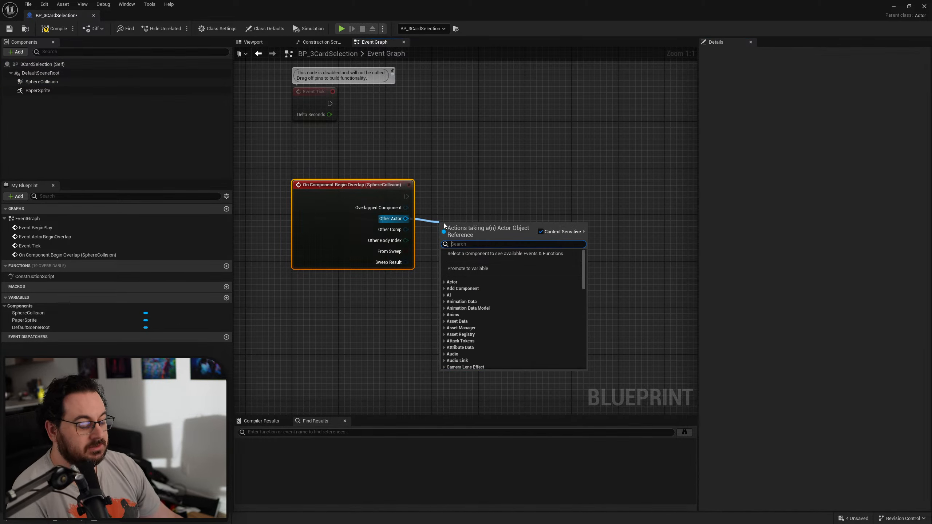
{"action": "left_click", "coordinate": [540, 231]}
{"action": "left_click", "coordinate": [490, 238]}
{"action": "type", "text": "pla"}
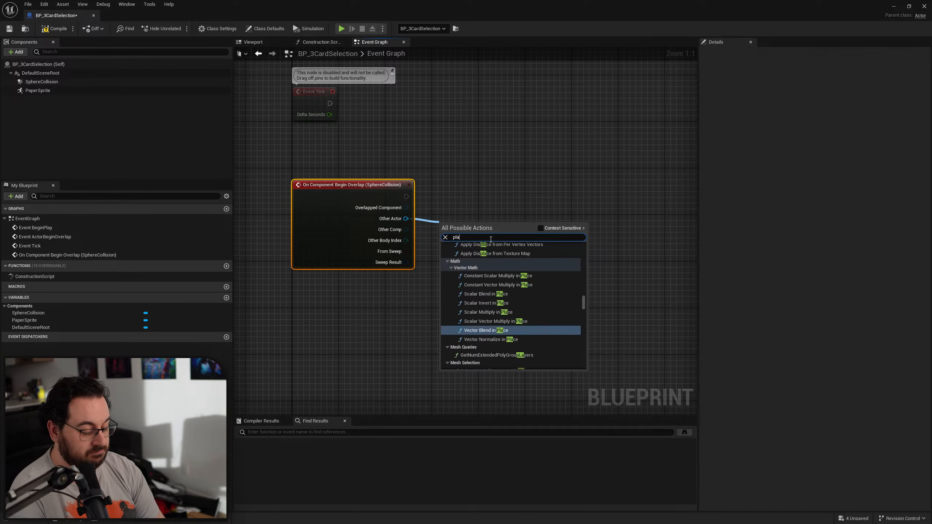
{"action": "type", "text": "yer controll"}
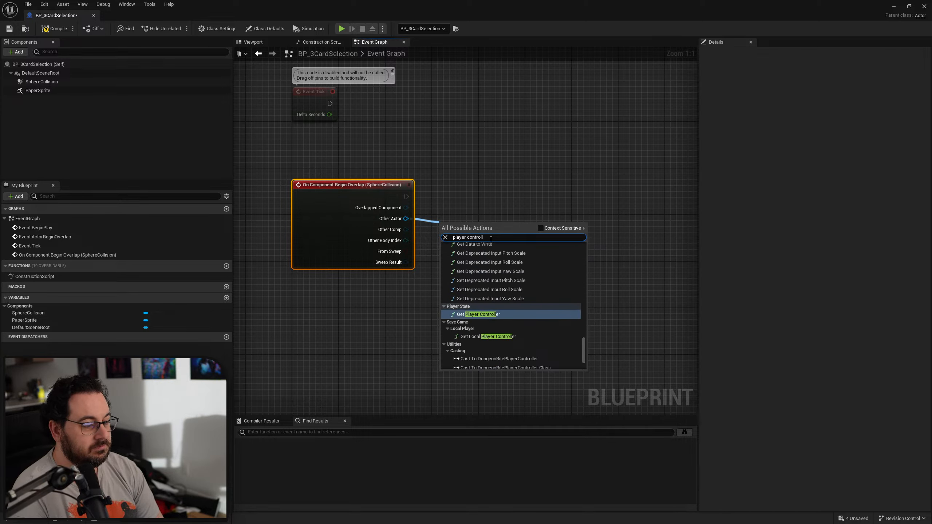
{"action": "type", "text": "ed"}
{"action": "key", "text": "Return"}
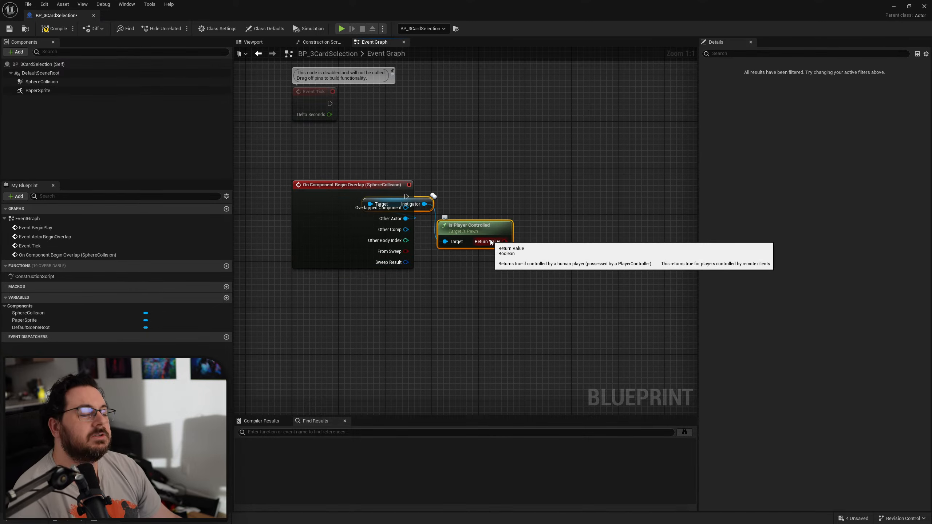
{"action": "left_click_drag", "start_coordinate": [484, 231], "coordinate": [468, 246]}
{"action": "left_click", "coordinate": [566, 223]}
{"action": "left_click", "coordinate": [542, 218]}
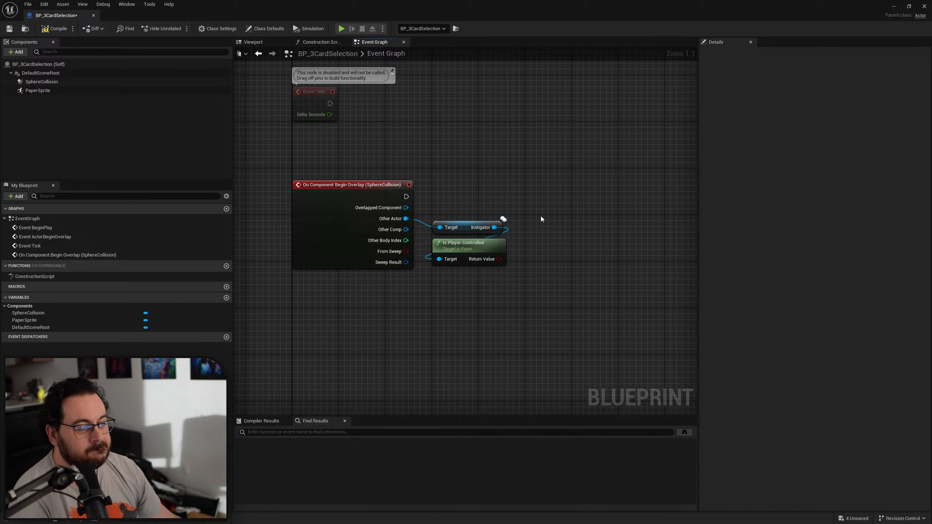
{"action": "left_click_drag", "start_coordinate": [541, 219], "coordinate": [441, 306]}
{"action": "key", "text": "Delete"}
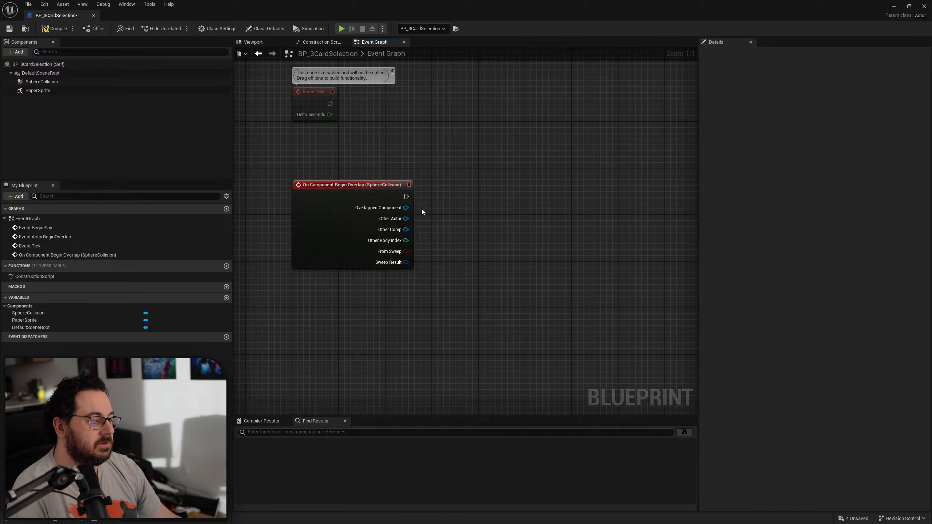
Add a Cast To BP_Manny node from the overlap event's Other Actor and line it up beside the event
{"action": "left_click_drag", "start_coordinate": [406, 219], "coordinate": [436, 214]}
{"action": "type", "text": "cast t"}
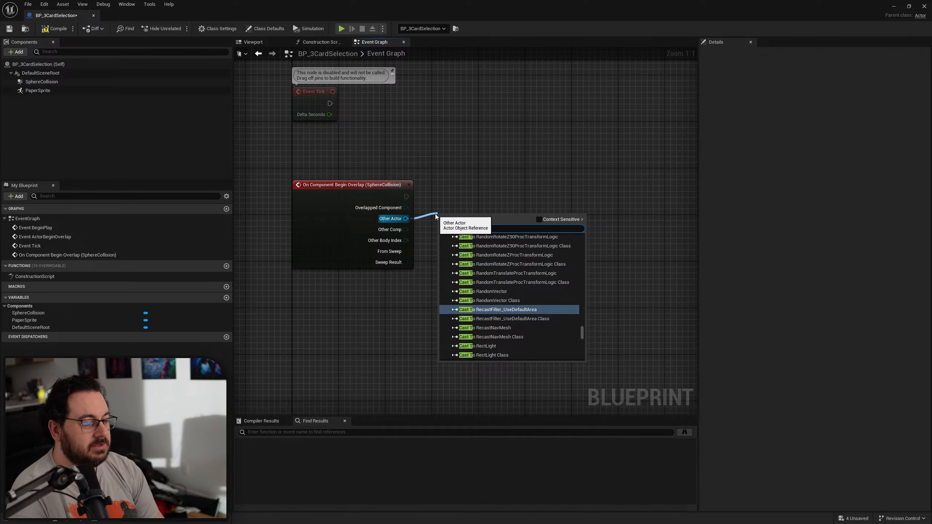
{"action": "type", "text": "o bp "}
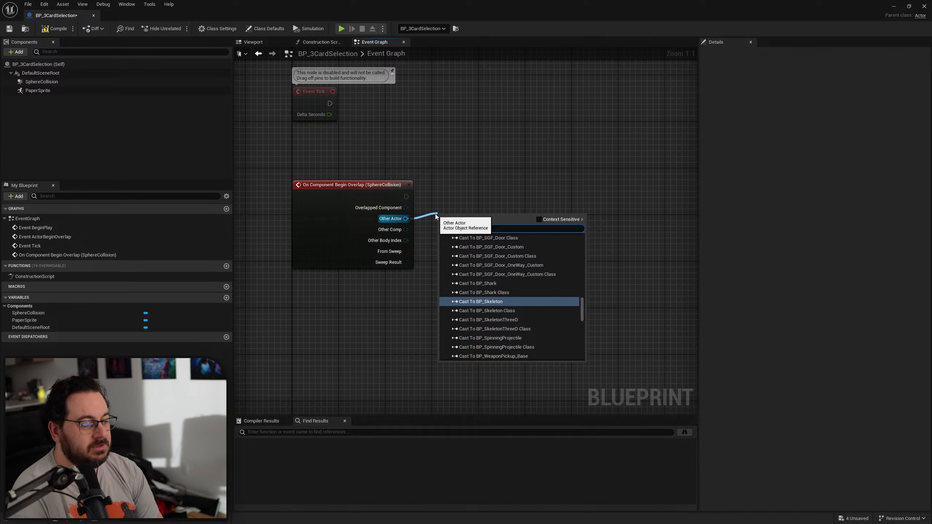
{"action": "type", "text": "manny"}
{"action": "key", "text": "Return"}
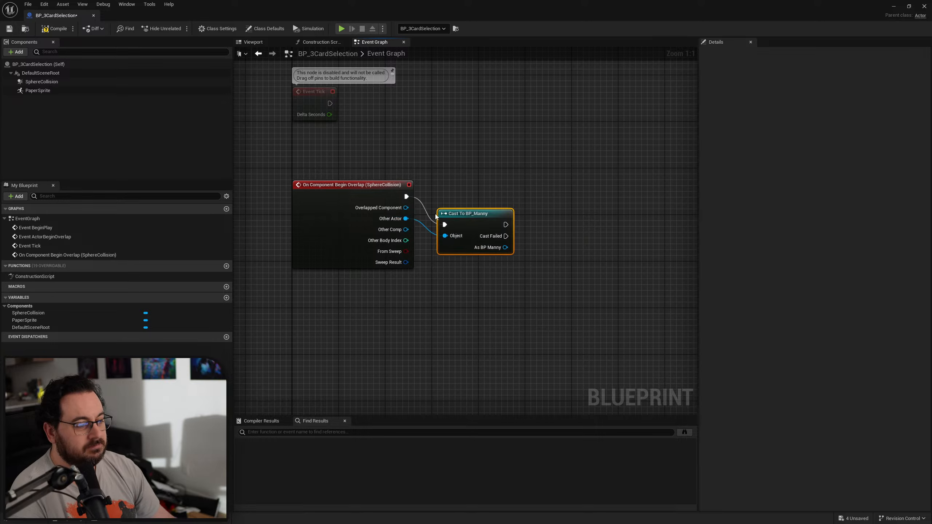
{"action": "left_click_drag", "start_coordinate": [468, 222], "coordinate": [454, 192]}
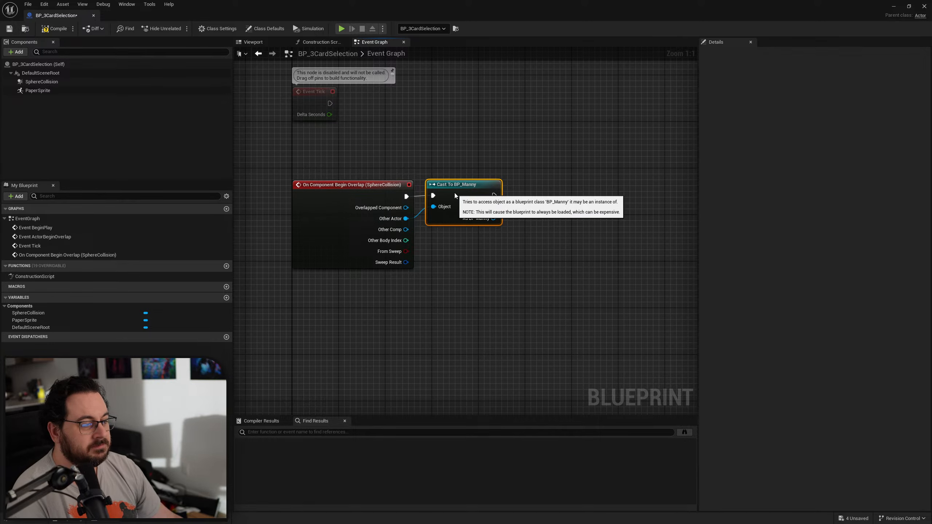
{"action": "left_click", "coordinate": [616, 263]}
{"action": "right_click_drag", "start_coordinate": [541, 247], "coordinate": [473, 244]}
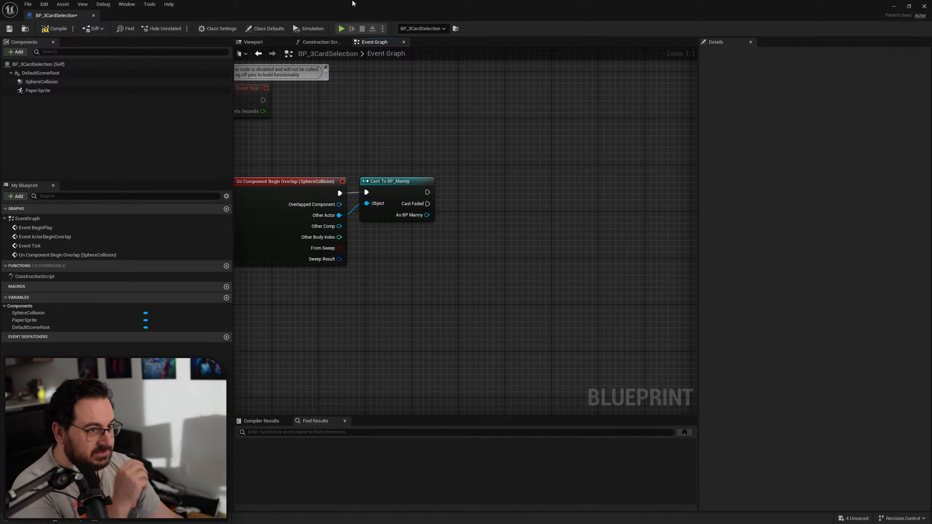
Open the BP_Manny blueprint from the project's content and show it full size
{"action": "left_click_drag", "start_coordinate": [381, 10], "coordinate": [457, 69]}
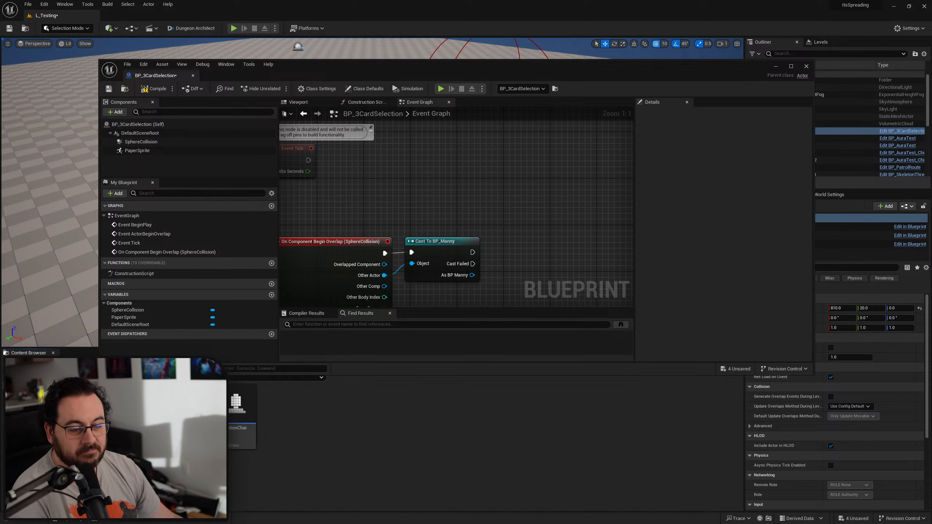
{"action": "left_click", "coordinate": [48, 393]}
{"action": "left_click", "coordinate": [48, 399]}
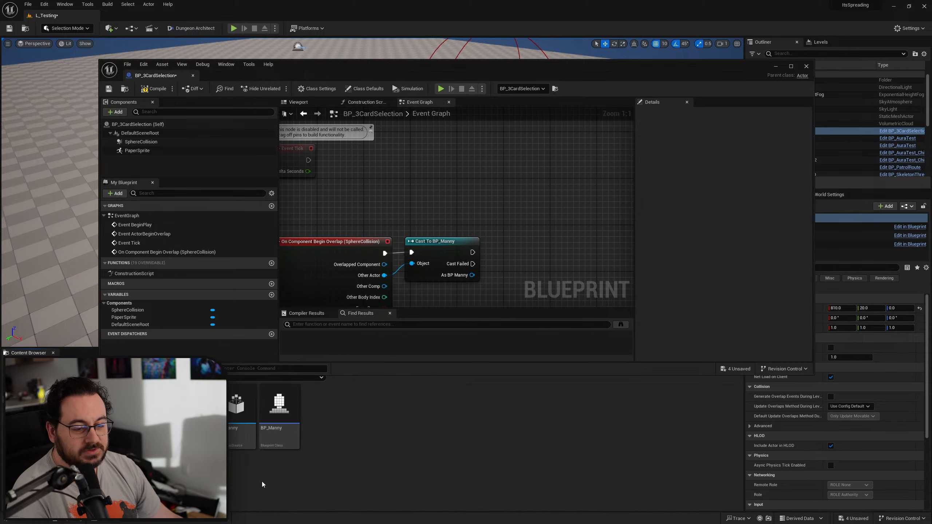
{"action": "double_click", "coordinate": [288, 441]}
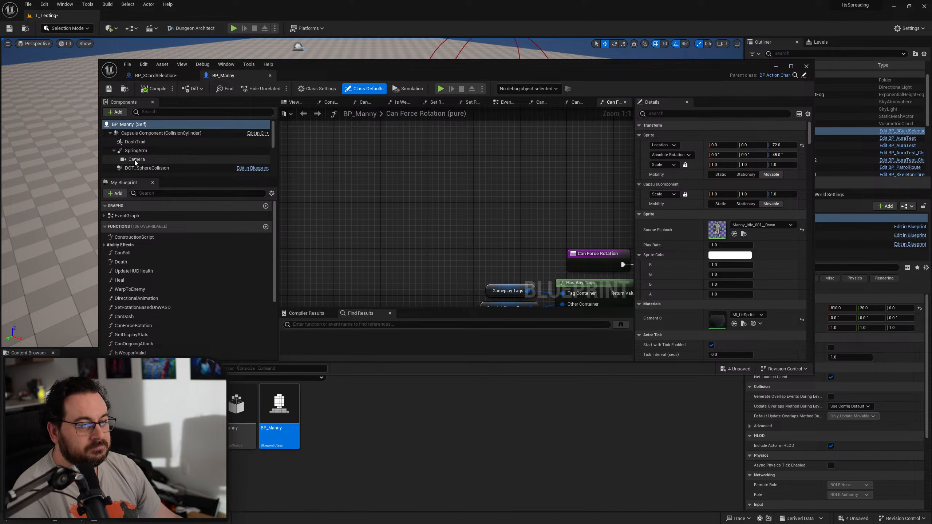
{"action": "double_click", "coordinate": [463, 63]}
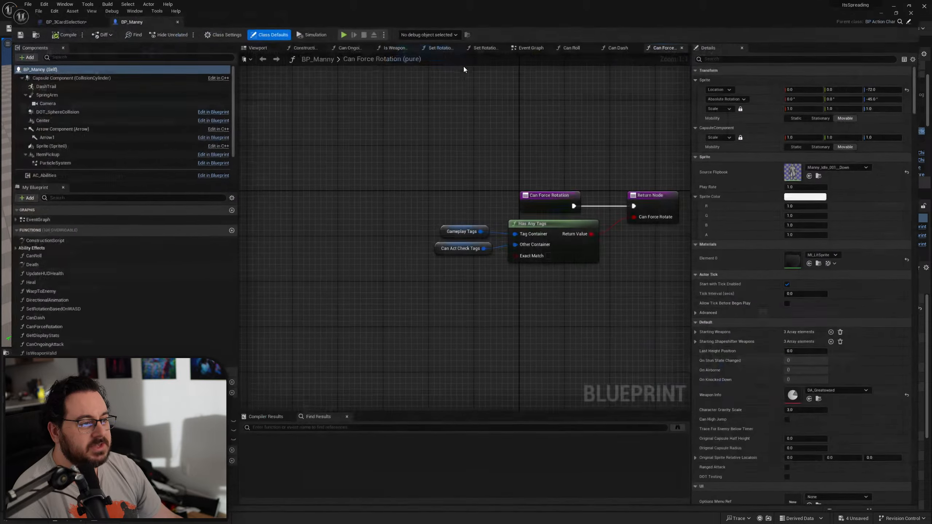
Open BP_Manny's AC_Abilities component blueprint to look through its functions, and close it
{"action": "scroll", "coordinate": [57, 146], "scroll_direction": "down", "scroll_amount": 3}
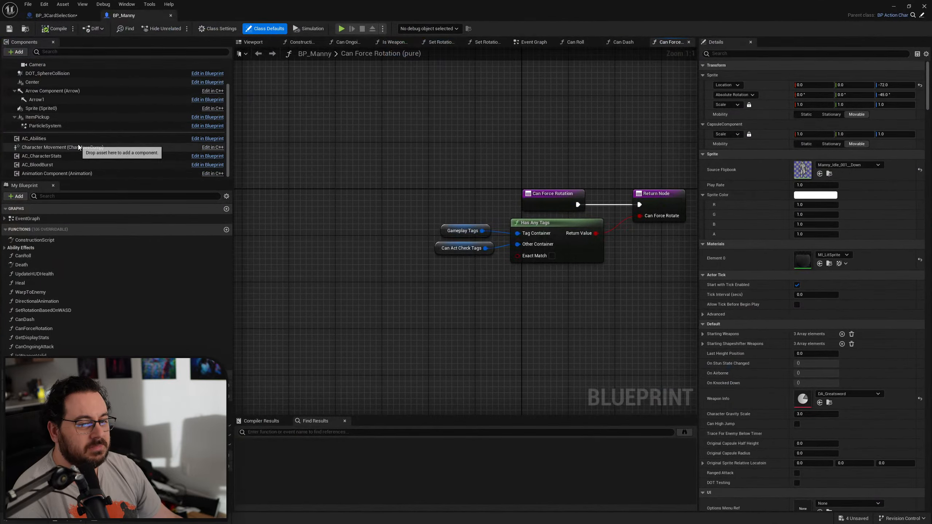
{"action": "left_click", "coordinate": [44, 139]}
{"action": "right_click", "coordinate": [44, 139]}
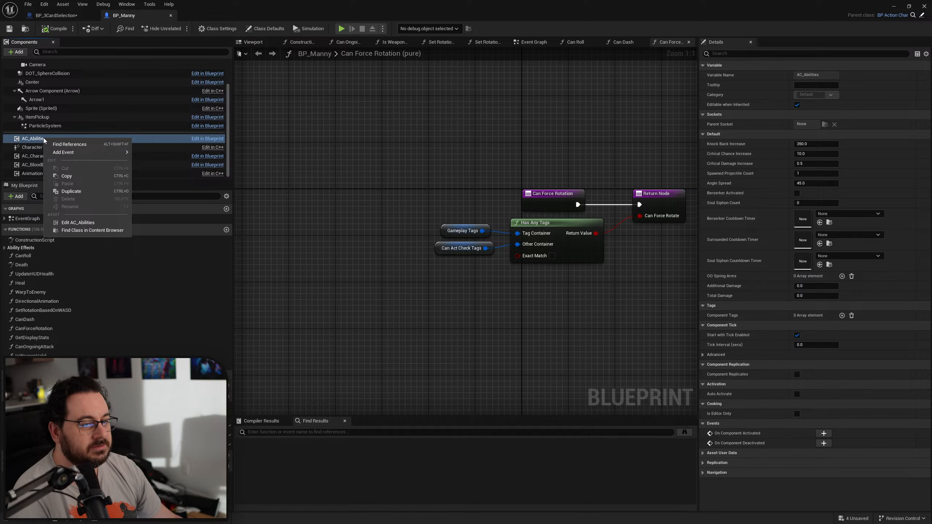
{"action": "left_click", "coordinate": [92, 222]}
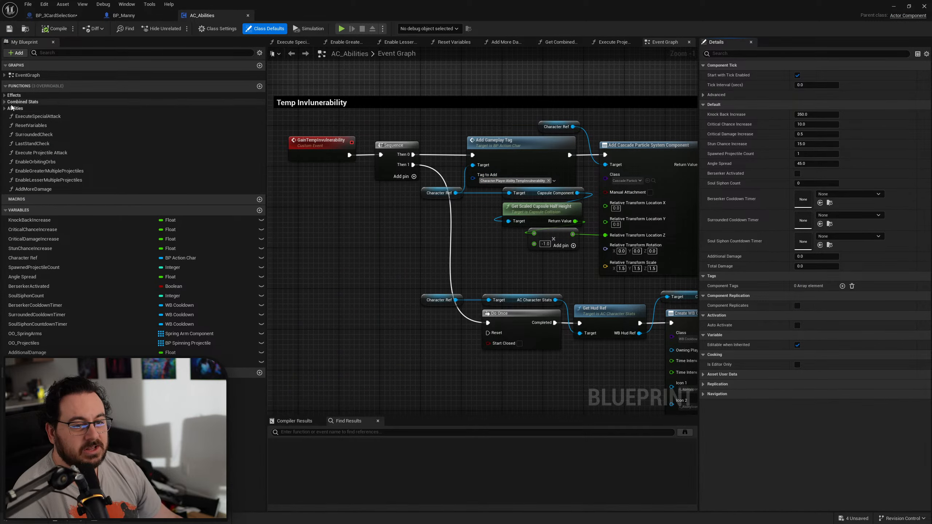
{"action": "left_click", "coordinate": [248, 15]}
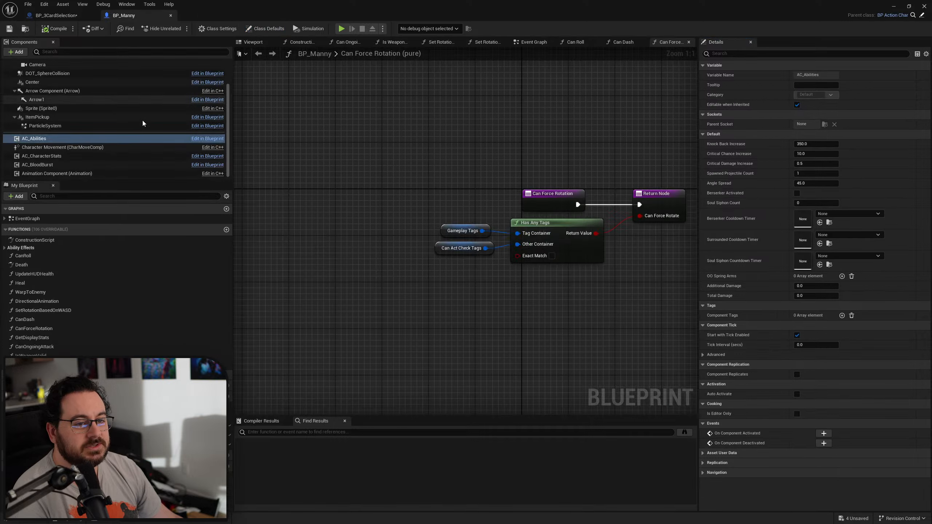
Open the LevelUp function of BP_Manny's AC_CharacterStats component and examine how it creates the WB Level Up HUD widget
{"action": "right_click", "coordinate": [66, 158]}
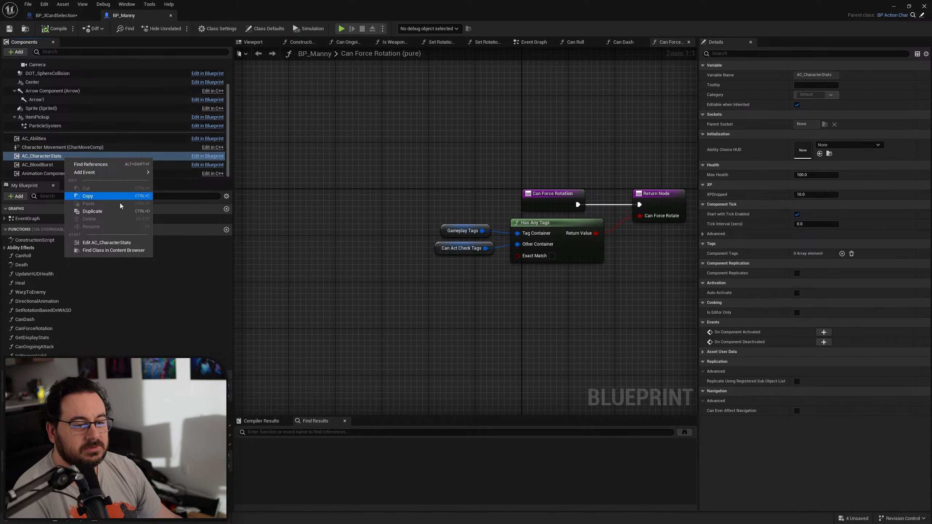
{"action": "left_click", "coordinate": [121, 245]}
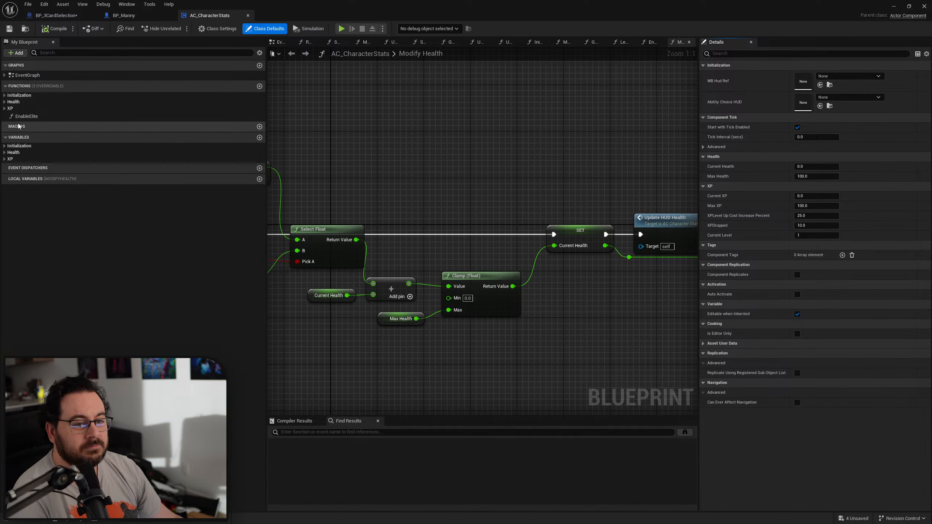
{"action": "left_click", "coordinate": [4, 108]}
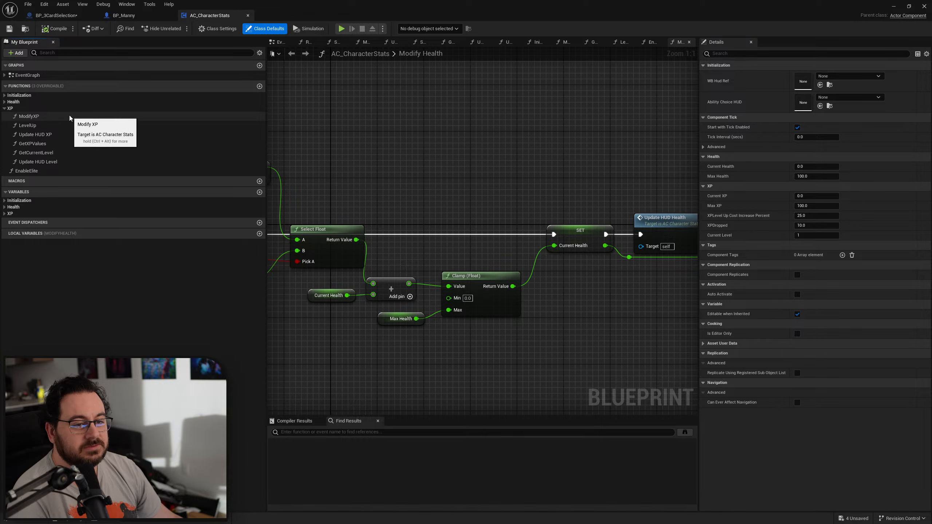
{"action": "double_click", "coordinate": [62, 125]}
{"action": "right_click_drag", "start_coordinate": [672, 245], "coordinate": [363, 233]}
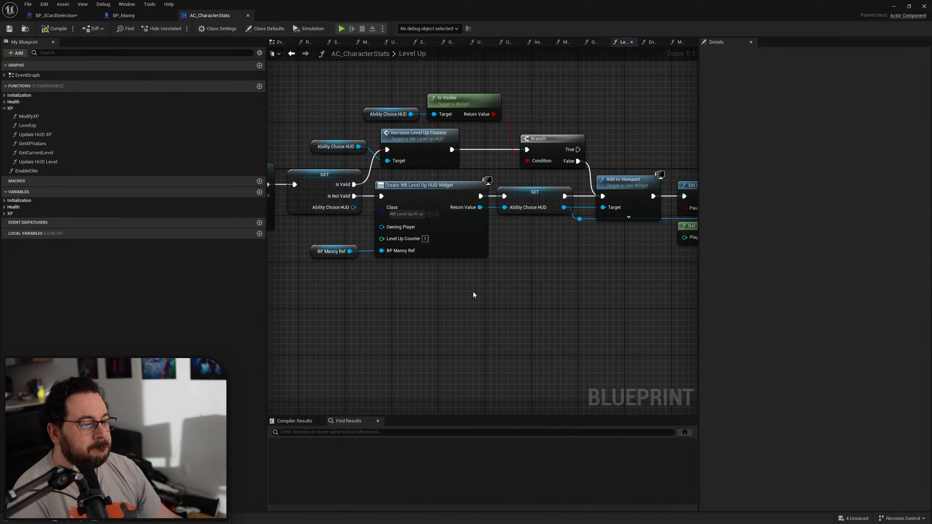
{"action": "mouse_move", "coordinate": [473, 291]}
{"action": "left_mouse_down"}
{"action": "mouse_move", "coordinate": [514, 210]}
{"action": "mouse_move", "coordinate": [477, 307]}
{"action": "left_mouse_up"}
{"action": "right_click_drag", "start_coordinate": [578, 286], "coordinate": [570, 268]}
{"action": "left_click_drag", "start_coordinate": [320, 274], "coordinate": [398, 234]}
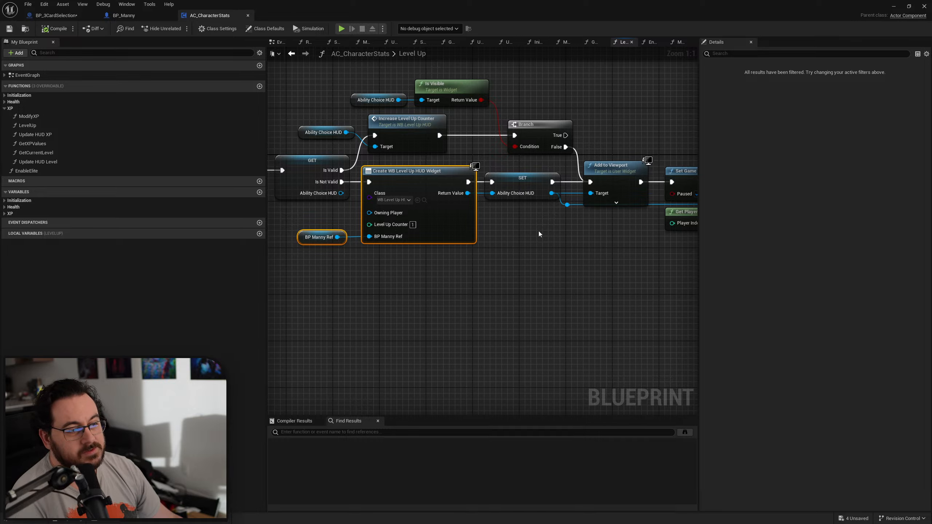
Copy the Ability Choice HUD validated get, Create WB Level Up HUD Widget, BP Manny Ref, Set and Add to Viewport nodes from LevelUp
{"action": "mouse_move", "coordinate": [517, 222]}
{"action": "right_mouse_down"}
{"action": "mouse_move", "coordinate": [426, 210]}
{"action": "mouse_move", "coordinate": [509, 217]}
{"action": "right_mouse_up"}
{"action": "left_click", "coordinate": [523, 184], "text": "ctrl"}
{"action": "mouse_move", "coordinate": [553, 243]}
{"action": "right_mouse_down"}
{"action": "mouse_move", "coordinate": [466, 235]}
{"action": "mouse_move", "coordinate": [470, 244]}
{"action": "mouse_move", "coordinate": [520, 231]}
{"action": "mouse_move", "coordinate": [639, 249]}
{"action": "right_mouse_up"}
{"action": "left_click", "coordinate": [413, 182], "text": "ctrl"}
{"action": "right_click_drag", "start_coordinate": [475, 193], "coordinate": [385, 224]}
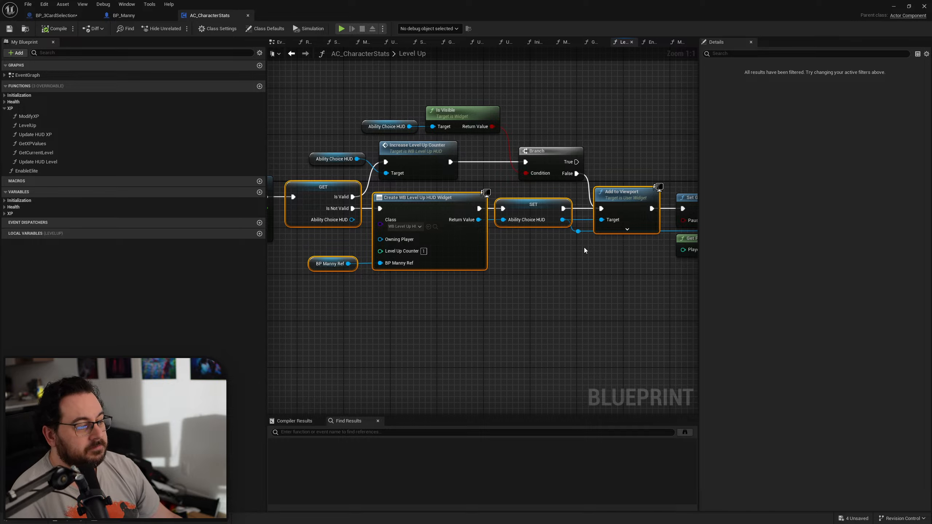
{"action": "right_click_drag", "start_coordinate": [601, 259], "coordinate": [567, 242]}
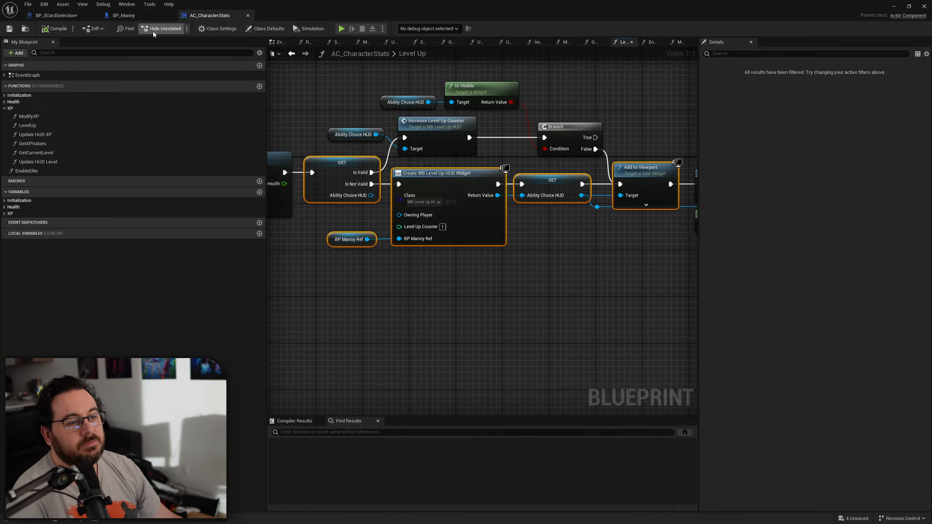
Open BP_Manny's AC_Abilities component blueprint and look over its event graph
{"action": "left_click", "coordinate": [122, 15]}
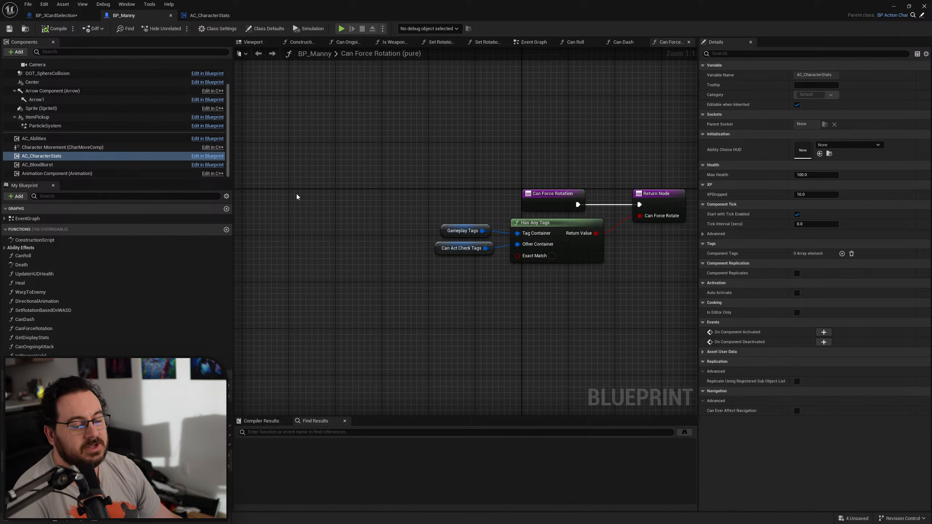
{"action": "right_click", "coordinate": [46, 141]}
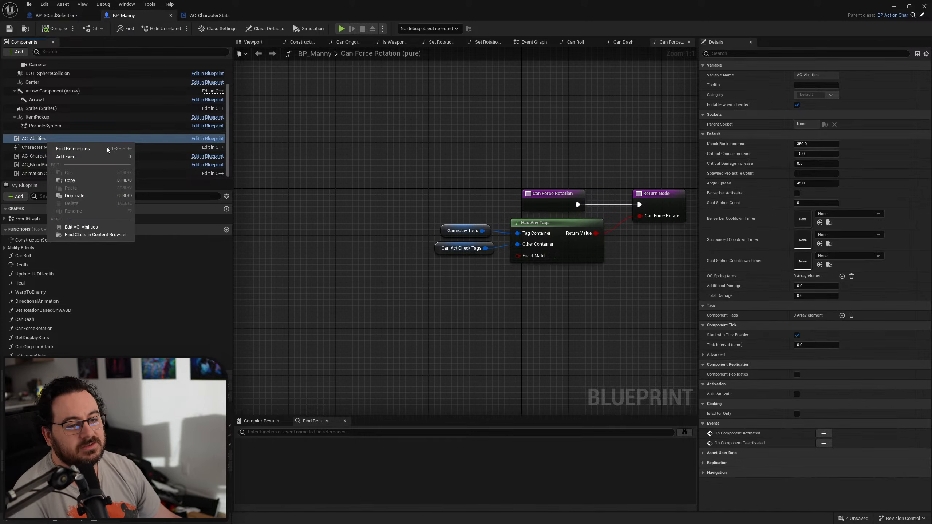
{"action": "left_click", "coordinate": [98, 227]}
{"action": "scroll", "coordinate": [460, 265], "scroll_direction": "down", "scroll_amount": 5}
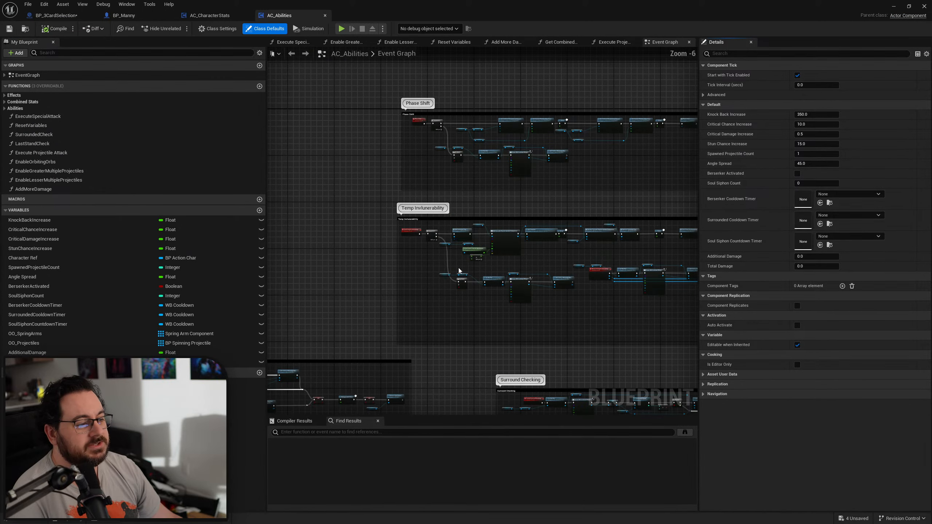
{"action": "right_click_drag", "start_coordinate": [495, 289], "coordinate": [588, 252]}
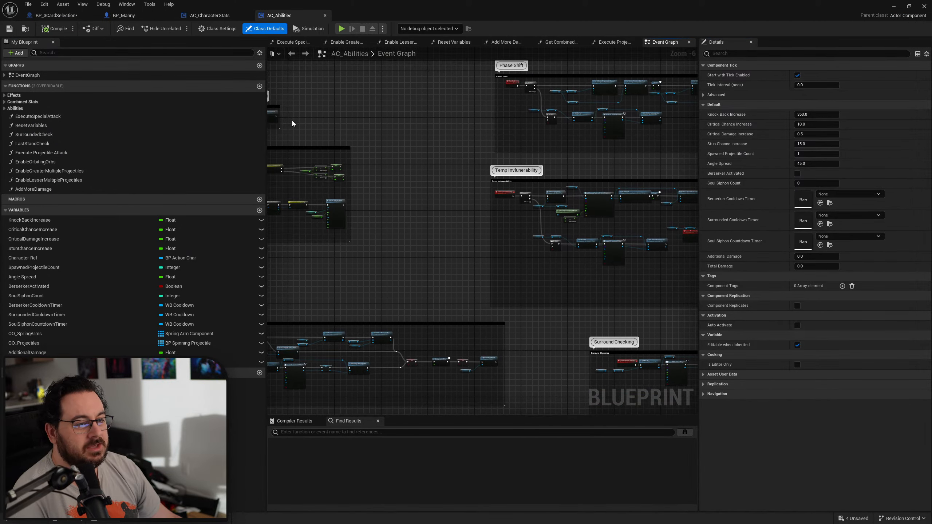
Add a function named OpenCardSelectionScreen to AC_Abilities
{"action": "left_click", "coordinate": [260, 87]}
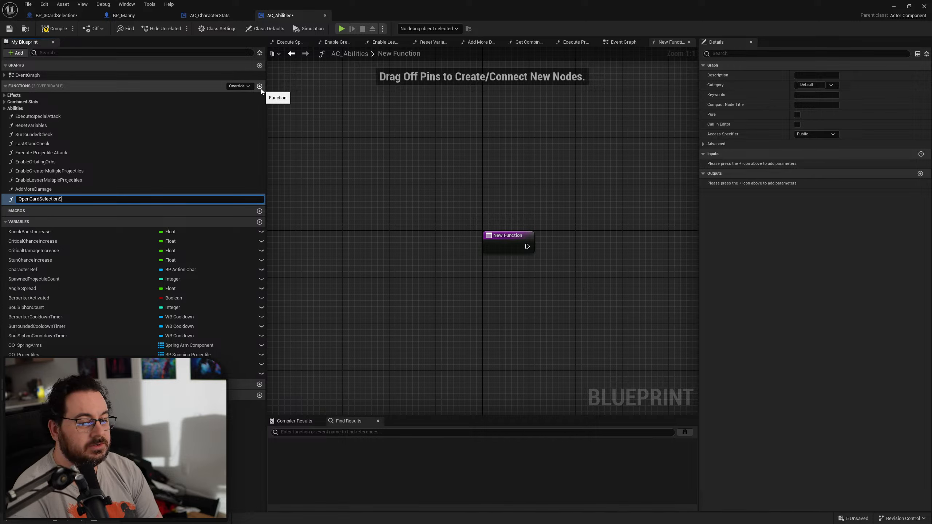
{"action": "type", "text": "n"}
{"action": "key", "text": "Return"}
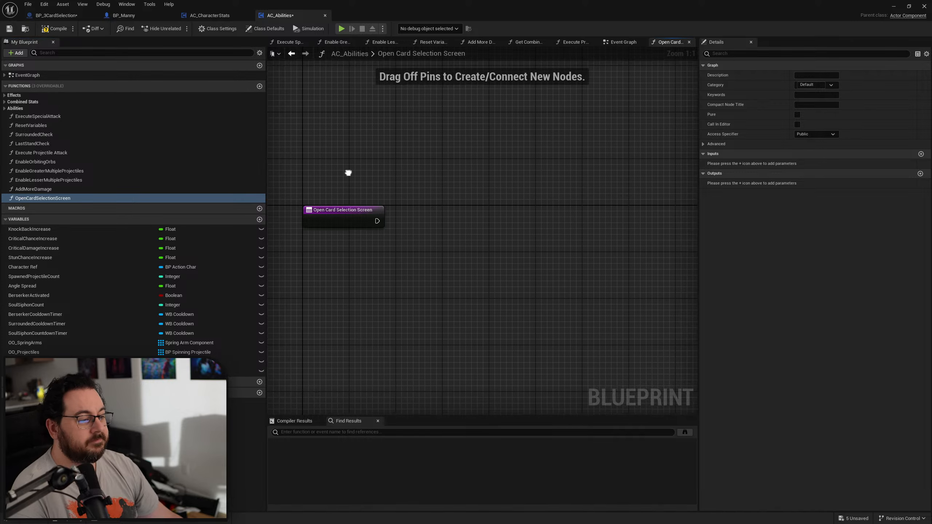
Paste the copied widget-creation nodes into OpenCardSelectionScreen and place them beside the entry node
{"action": "key", "text": "ctrl+v"}
{"action": "right_click_drag", "start_coordinate": [456, 209], "coordinate": [571, 221]}
{"action": "left_click_drag", "start_coordinate": [510, 202], "coordinate": [463, 191]}
{"action": "left_click", "coordinate": [471, 167]}
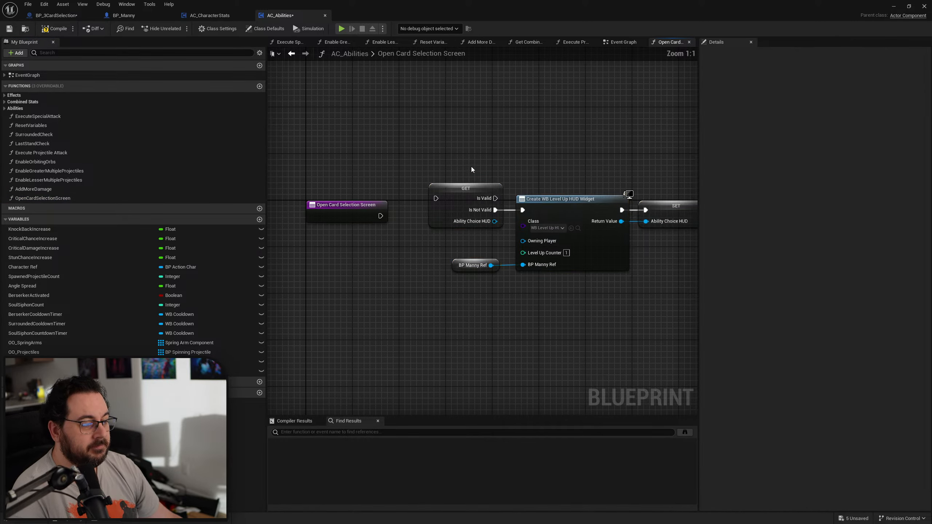
Create the missing AbilityChoiceHUD variable from the pasted Get node and wire the function entry into that node
{"action": "right_click", "coordinate": [458, 198]}
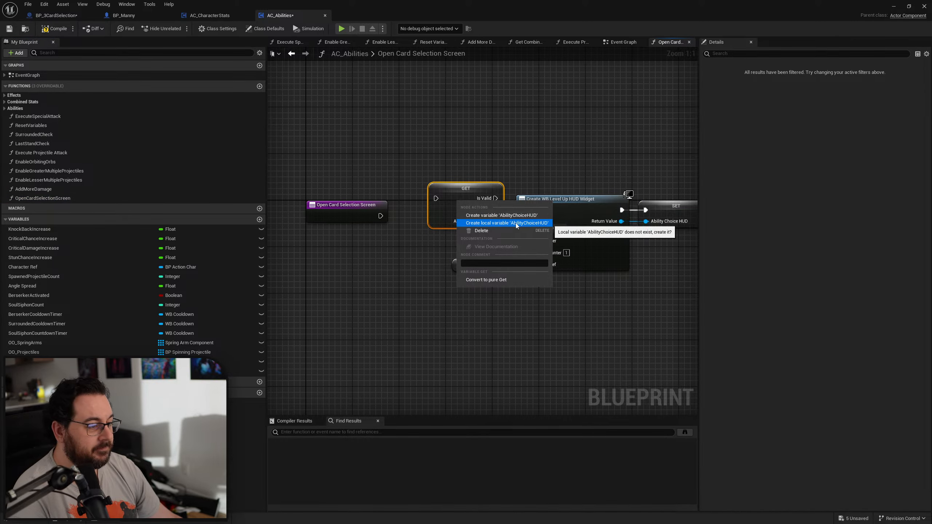
{"action": "left_click", "coordinate": [506, 216]}
{"action": "left_click_drag", "start_coordinate": [382, 215], "coordinate": [437, 199]}
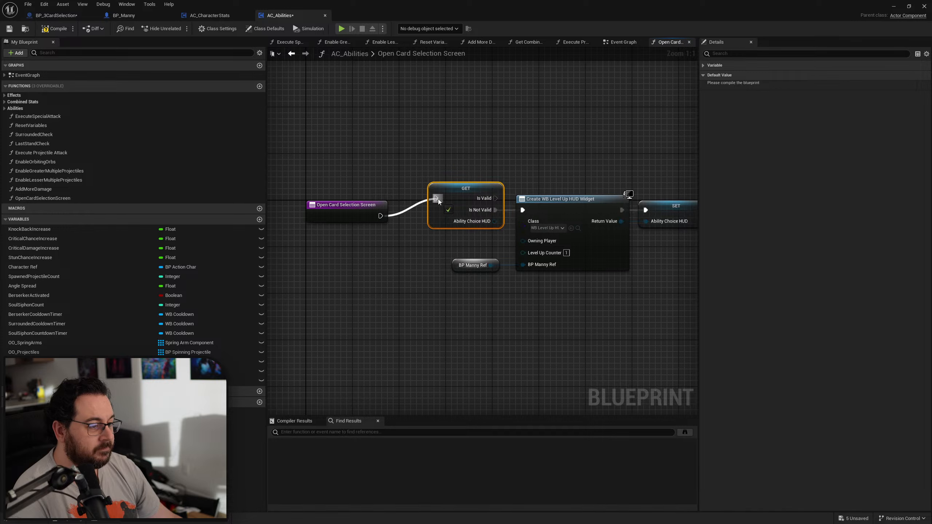
Line up the whole pasted node group with the Open Card Selection Screen entry node
{"action": "right_click_drag", "start_coordinate": [439, 199], "coordinate": [324, 172]}
{"action": "scroll", "coordinate": [396, 147], "scroll_direction": "down", "scroll_amount": 3}
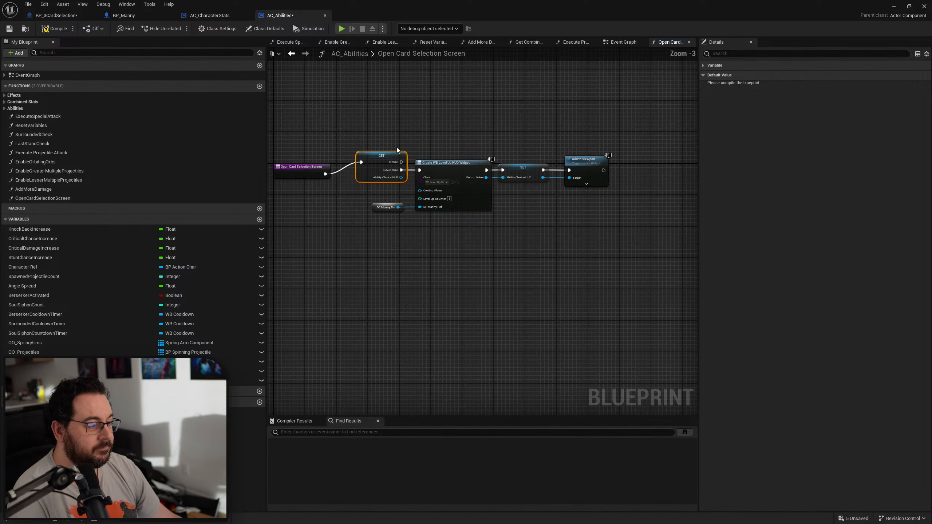
{"action": "left_click_drag", "start_coordinate": [396, 148], "coordinate": [617, 217]}
{"action": "left_click_drag", "start_coordinate": [379, 175], "coordinate": [361, 187]}
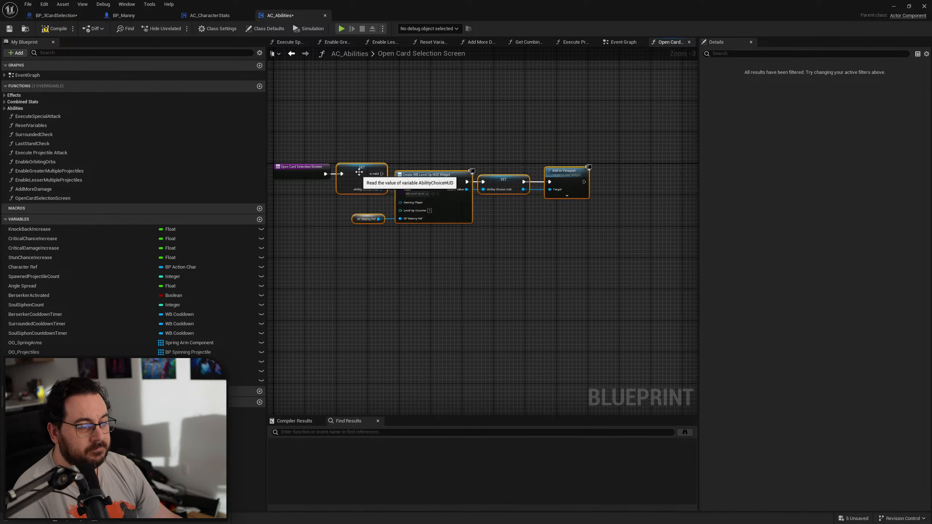
{"action": "scroll", "coordinate": [368, 158], "scroll_direction": "up", "scroll_amount": 3}
{"action": "left_click", "coordinate": [326, 354]}
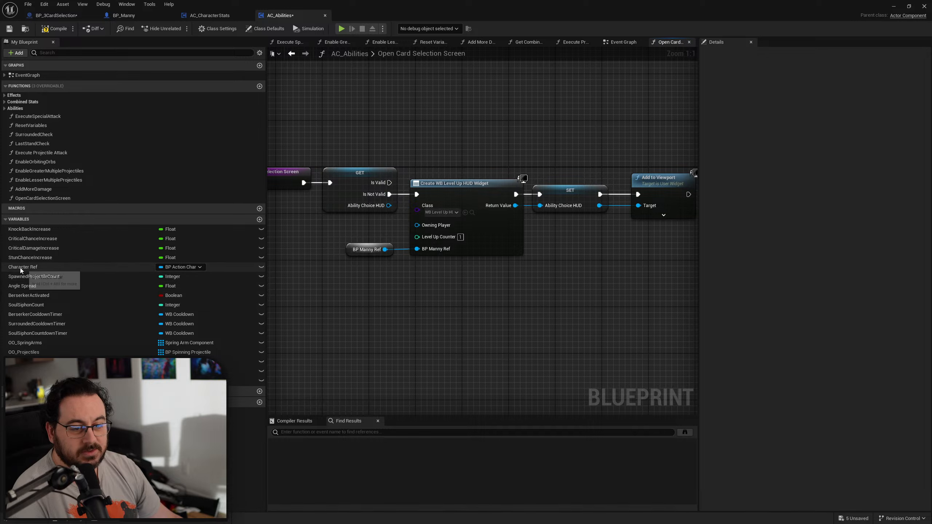
Add a Character Ref getter and delete the pasted BP Manny Ref getter, leaving Character Ref in its place
{"action": "left_click_drag", "start_coordinate": [22, 268], "coordinate": [352, 259]}
{"action": "left_click", "coordinate": [371, 276]}
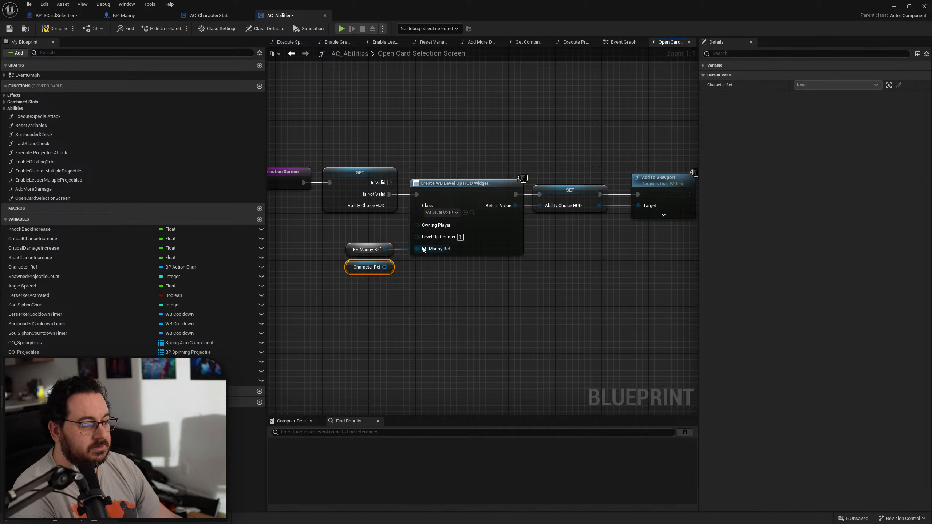
{"action": "left_click", "coordinate": [427, 279]}
{"action": "left_click", "coordinate": [499, 249]}
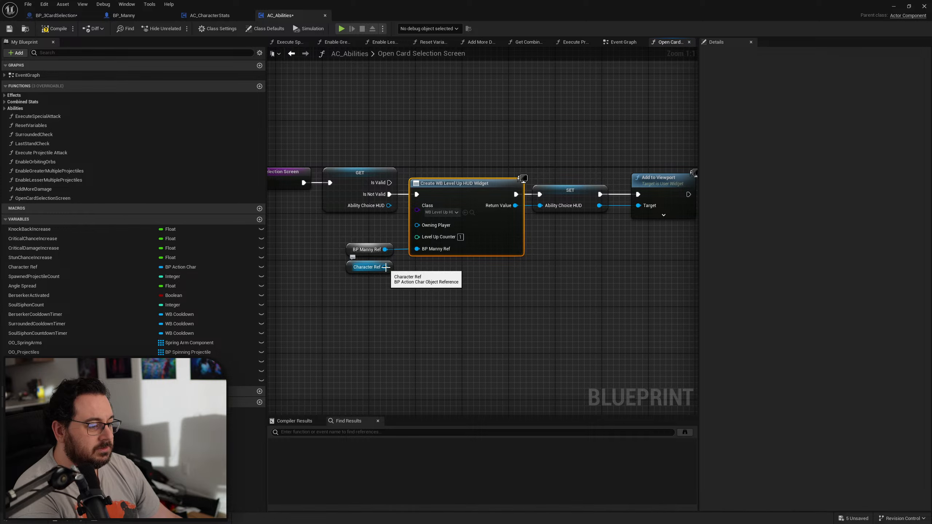
{"action": "left_click_drag", "start_coordinate": [379, 230], "coordinate": [364, 249]}
{"action": "key", "text": "Delete"}
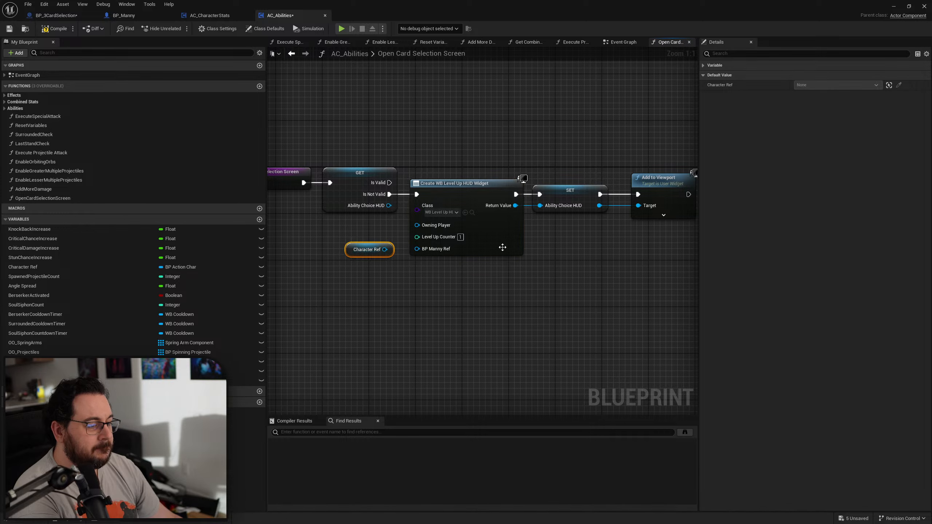
Open the graph of the WB_LevelUpHUD widget blueprint and look through its variables
{"action": "left_click", "coordinate": [487, 244]}
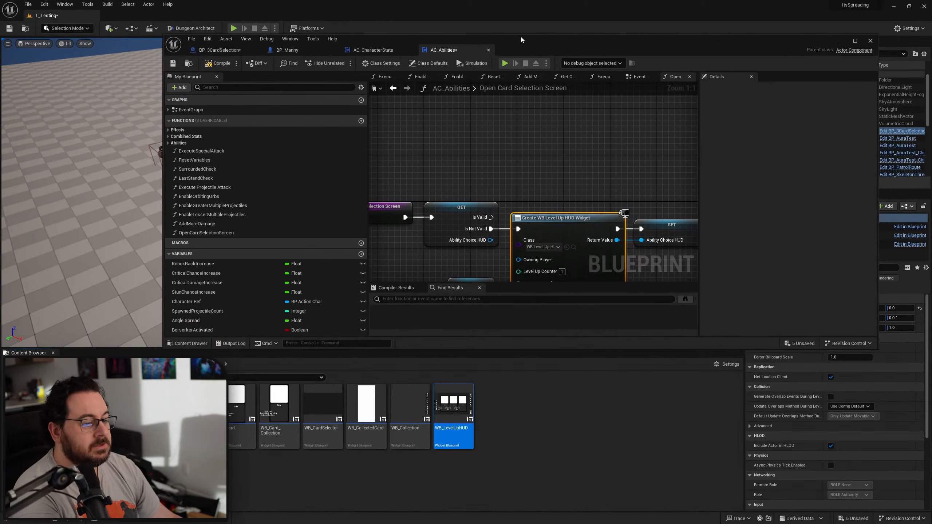
{"action": "left_click", "coordinate": [454, 407]}
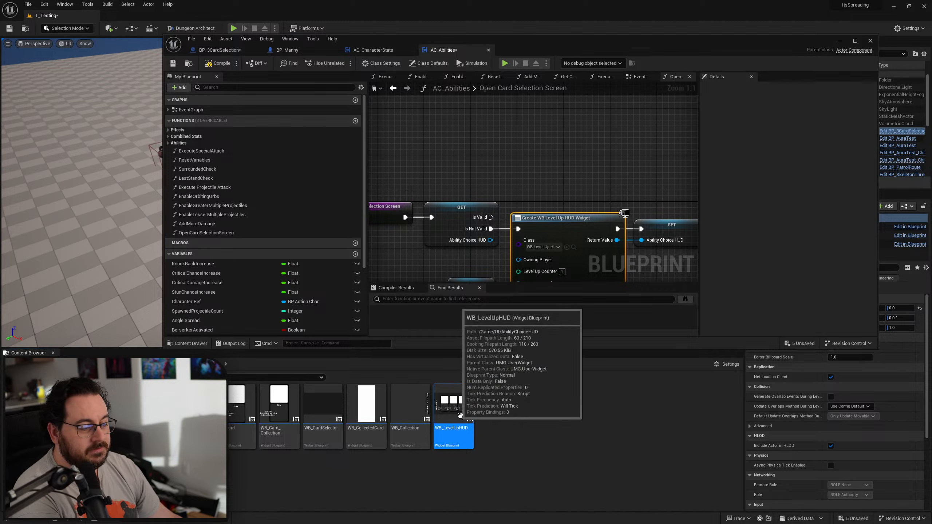
{"action": "double_click", "coordinate": [453, 407]}
{"action": "left_click", "coordinate": [856, 63]}
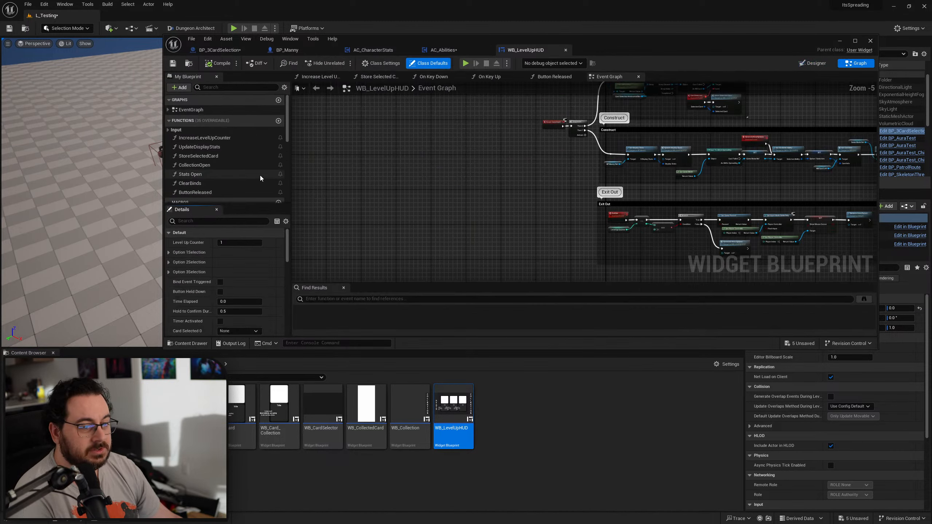
{"action": "scroll", "coordinate": [237, 183], "scroll_direction": "down", "scroll_amount": 2}
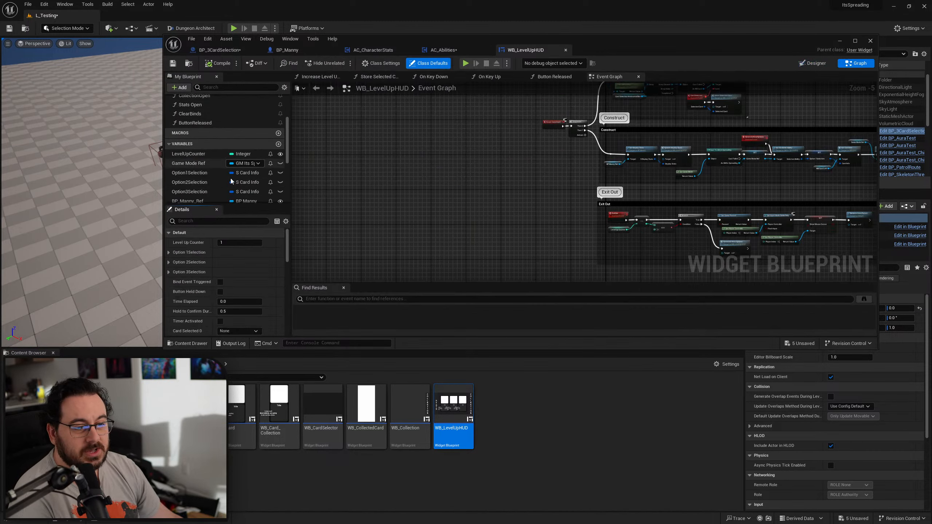
{"action": "scroll", "coordinate": [201, 170], "scroll_direction": "down", "scroll_amount": 2}
Change the BP_Manny_Ref variable's type to a BP Action Char object reference throughout the widget and compile
{"action": "left_click", "coordinate": [201, 168]}
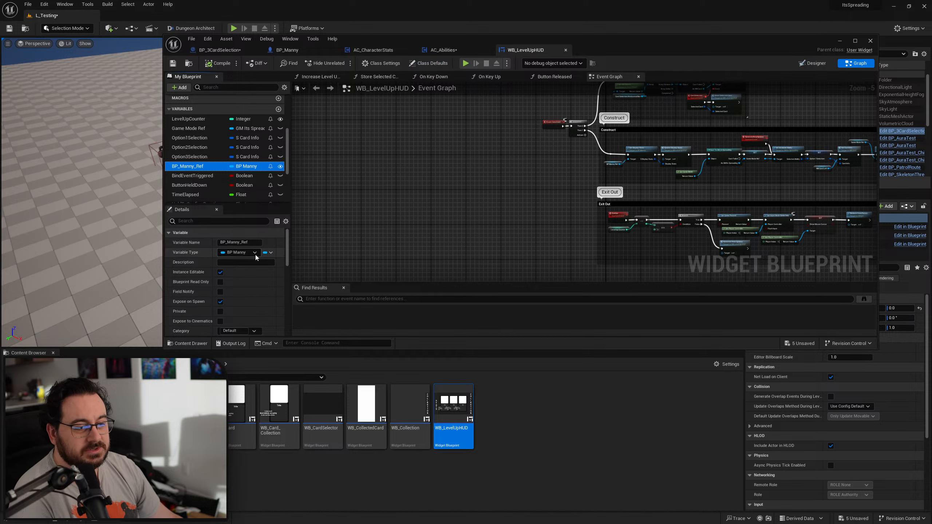
{"action": "left_click", "coordinate": [255, 254]}
{"action": "type", "text": "BP_A"}
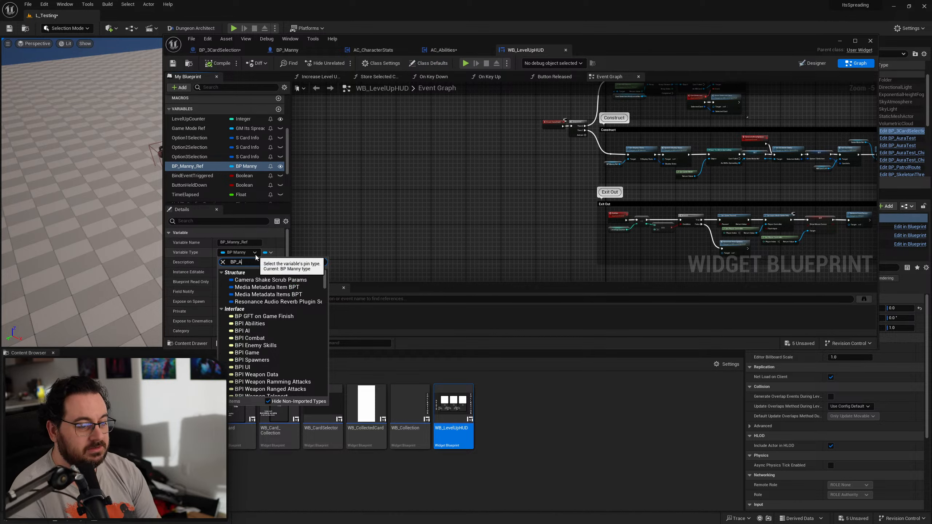
{"action": "type", "text": "ction"}
{"action": "mouse_move", "coordinate": [315, 280]}
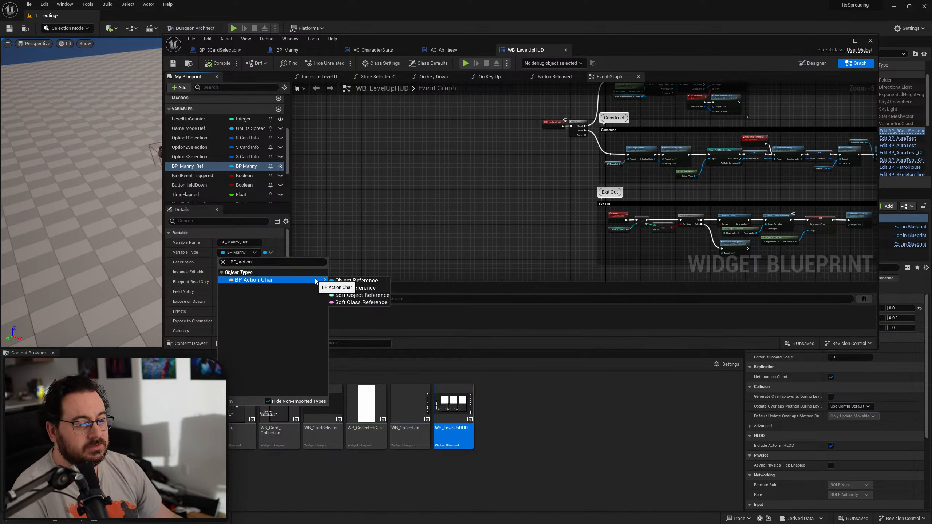
{"action": "left_click", "coordinate": [355, 283]}
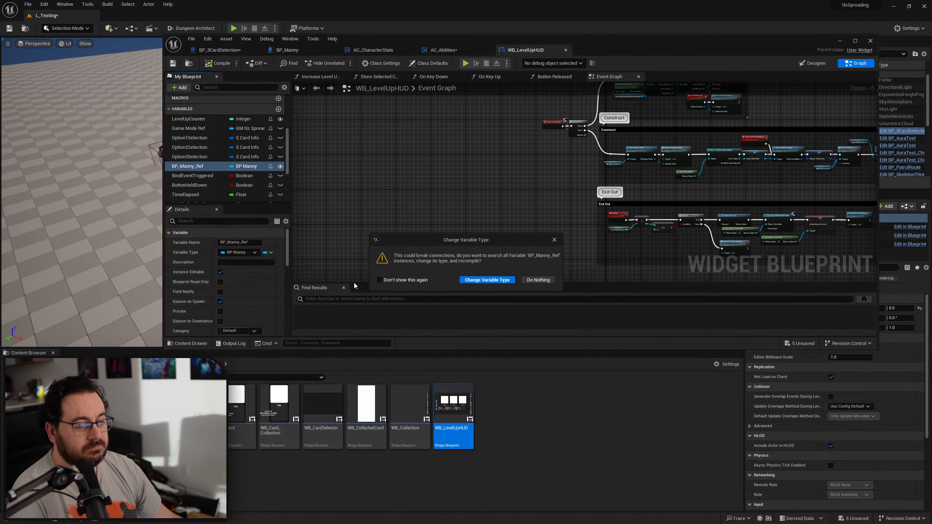
{"action": "left_click", "coordinate": [487, 280]}
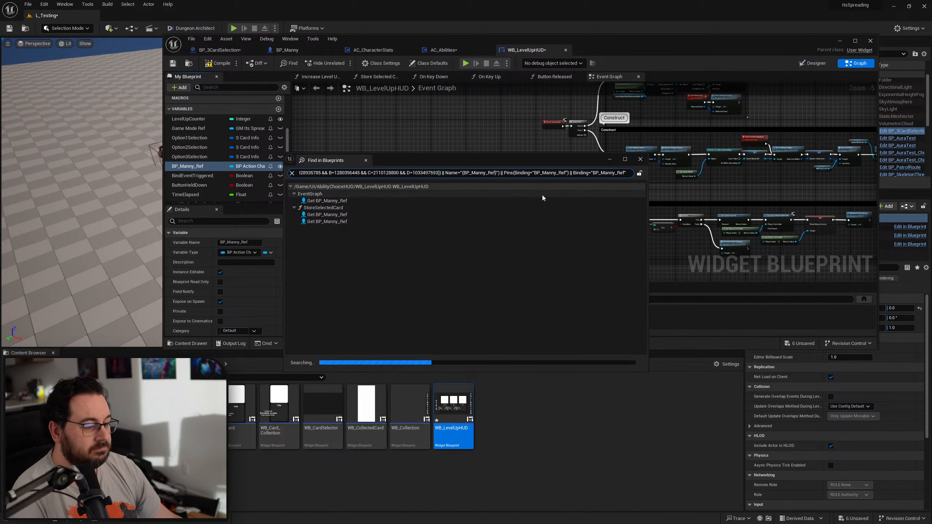
{"action": "left_click", "coordinate": [640, 159]}
{"action": "key", "text": "F7"}
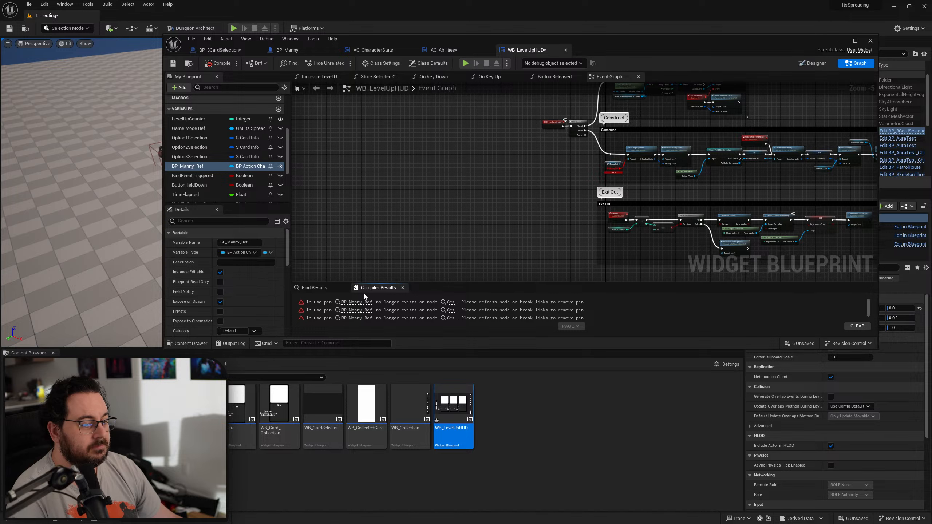
Try to reconnect the broken BP Manny Ref getter to Get Display Stats in the Construct section and search for a matching function
{"action": "left_click", "coordinate": [365, 302]}
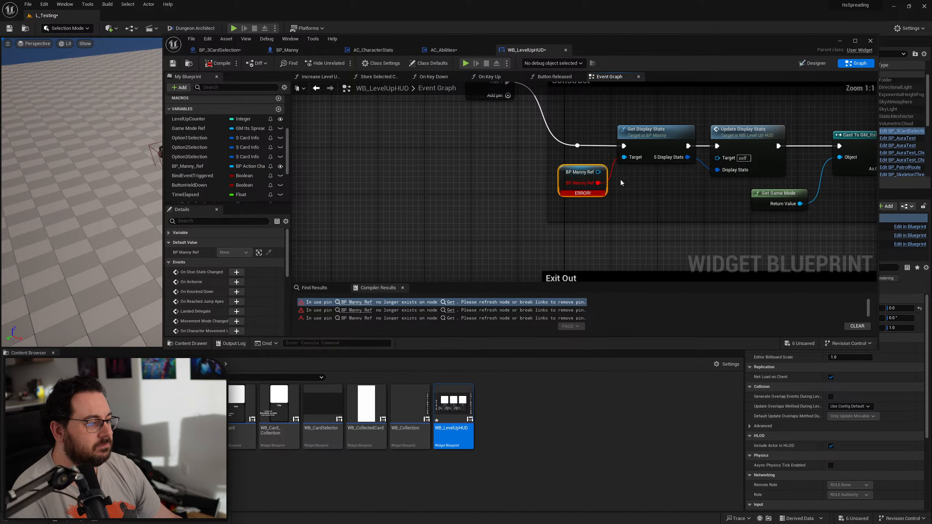
{"action": "left_click_drag", "start_coordinate": [599, 183], "coordinate": [599, 172], "text": "ctrl"}
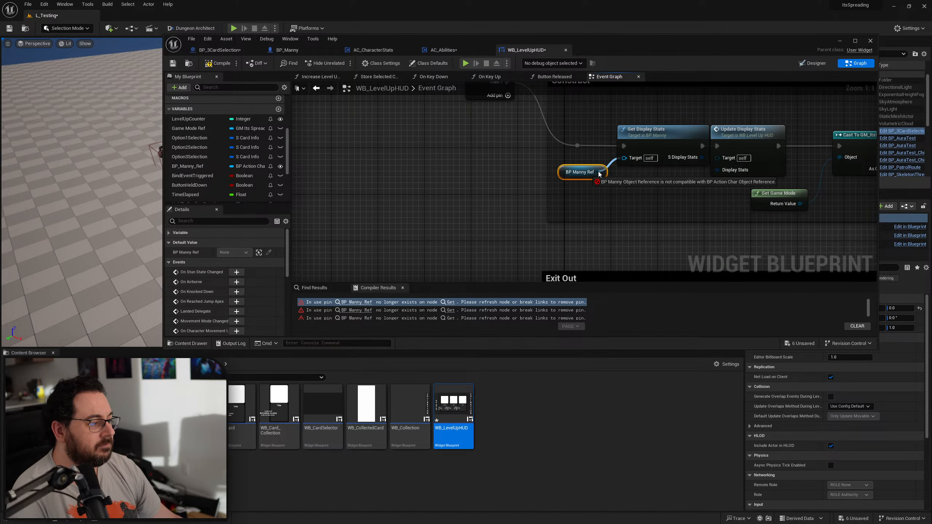
{"action": "right_click_drag", "start_coordinate": [621, 190], "coordinate": [511, 203]}
{"action": "left_click_drag", "start_coordinate": [487, 184], "coordinate": [520, 202]}
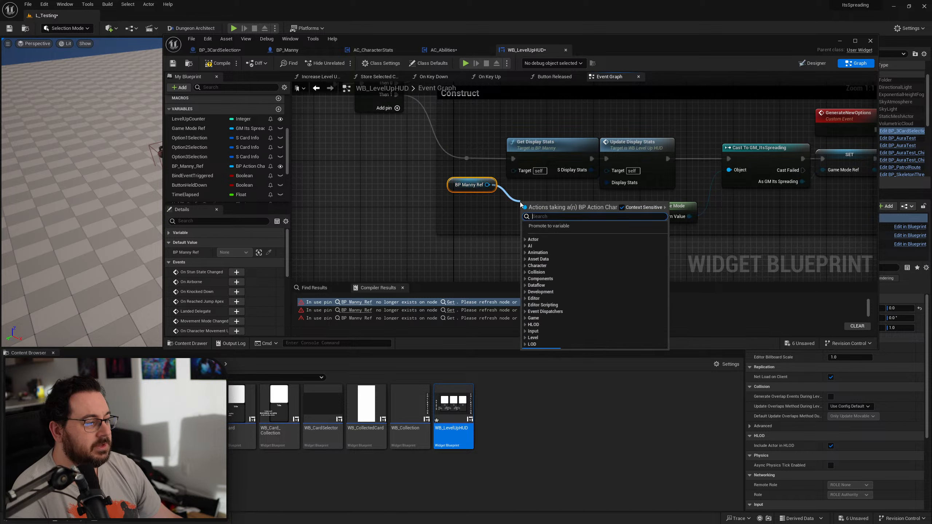
{"action": "type", "text": "get di"}
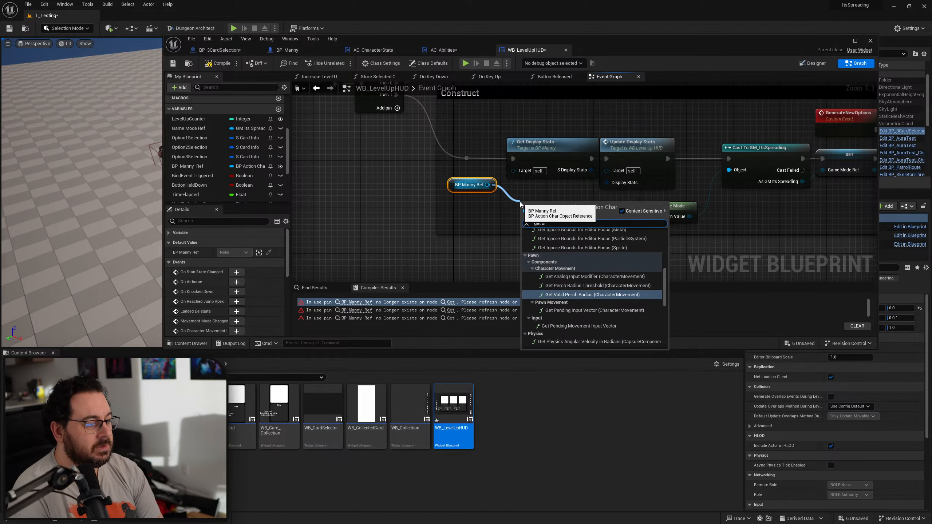
{"action": "right_click_drag", "start_coordinate": [470, 211], "coordinate": [451, 231]}
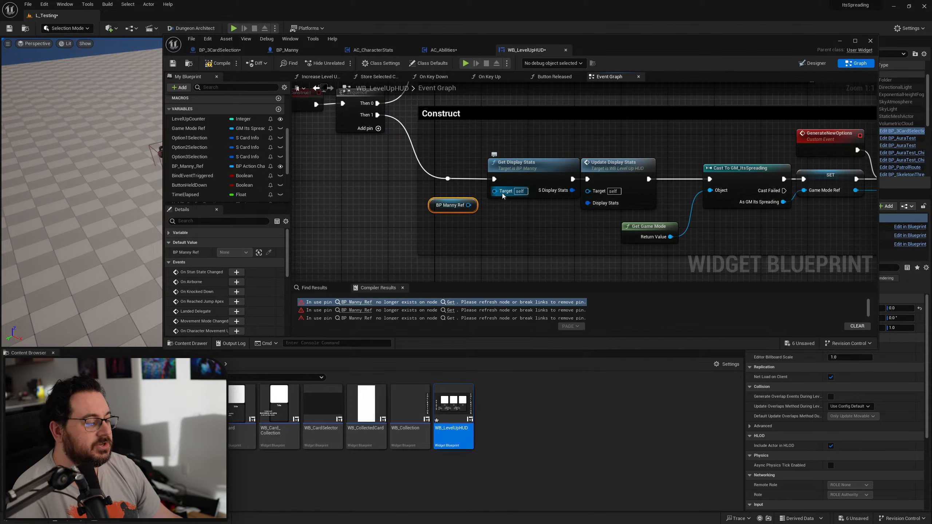
{"action": "right_click_drag", "start_coordinate": [516, 232], "coordinate": [538, 214]}
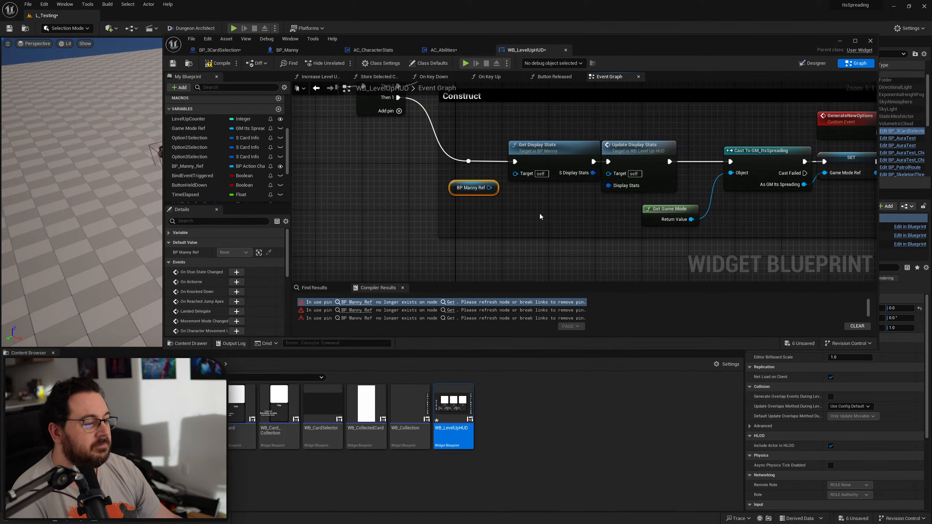
Undo the BP_Manny_Ref variable type change and compile WB_LevelUpHUD
{"action": "key", "text": "ctrl+z"}
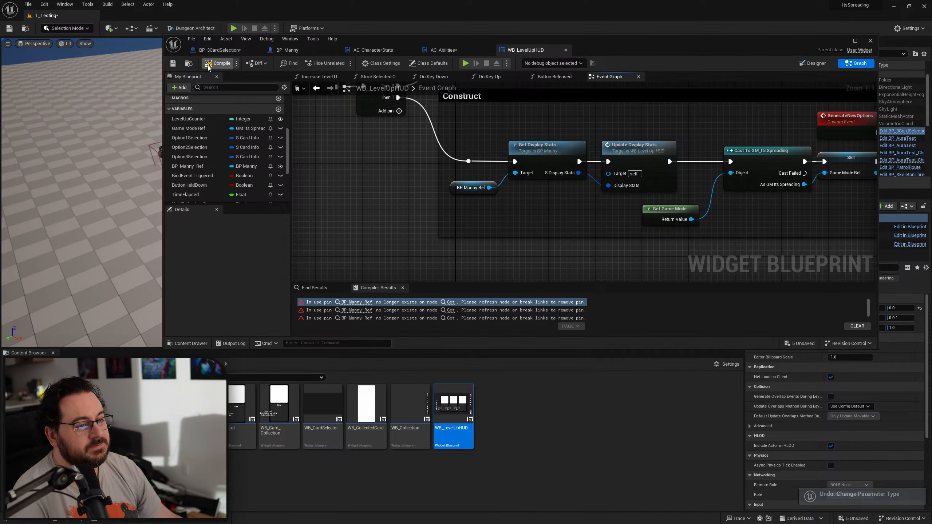
{"action": "left_click", "coordinate": [218, 62]}
Return to the Open Card Selection Screen function in AC_Abilities and remove the unconnected Character Ref getter
{"action": "left_click", "coordinate": [293, 50]}
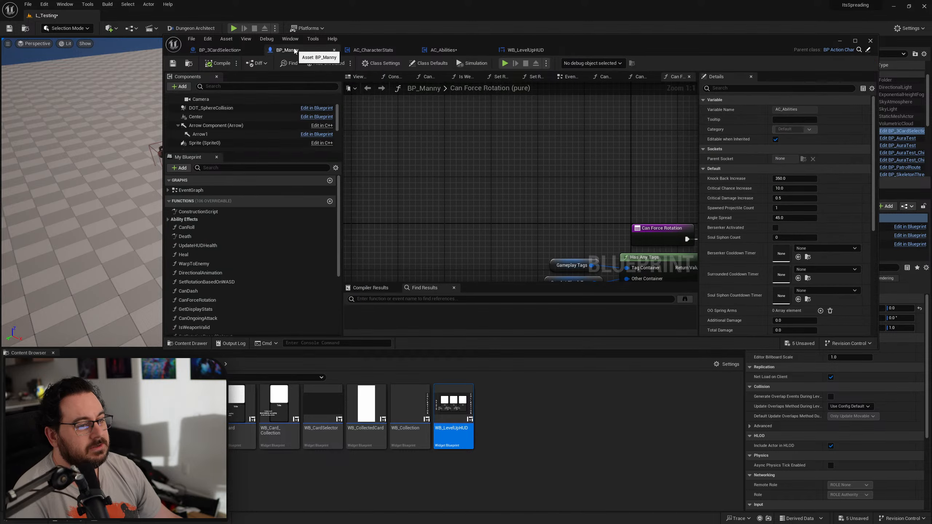
{"action": "double_click", "coordinate": [635, 49]}
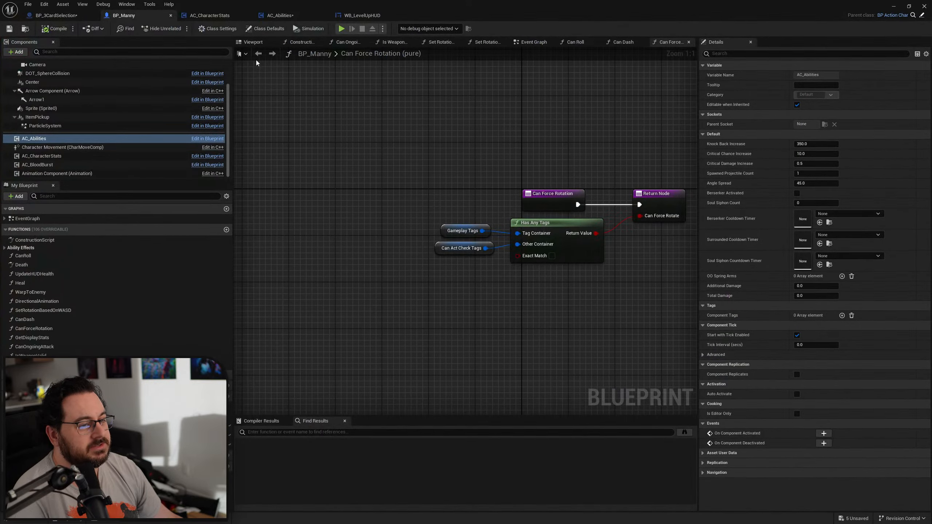
{"action": "left_click", "coordinate": [70, 18]}
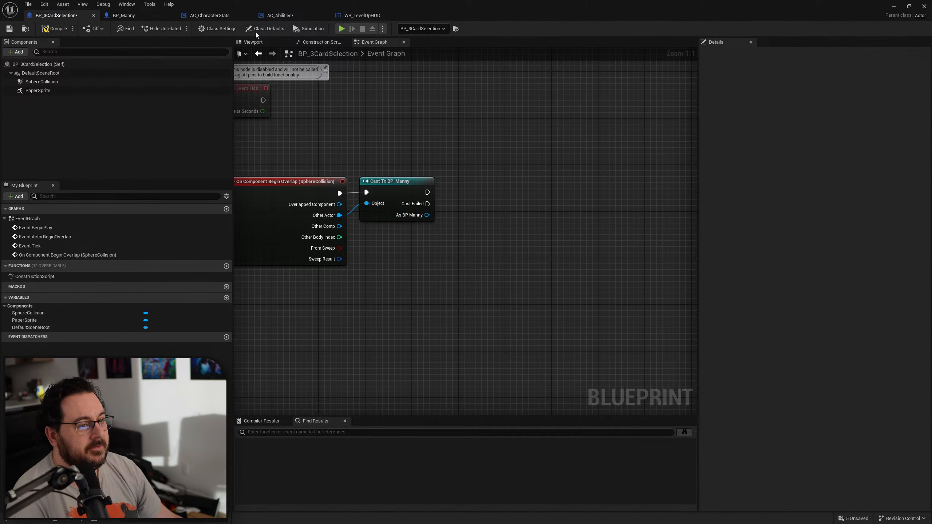
{"action": "left_click", "coordinate": [273, 16]}
{"action": "right_click_drag", "start_coordinate": [451, 277], "coordinate": [573, 277]}
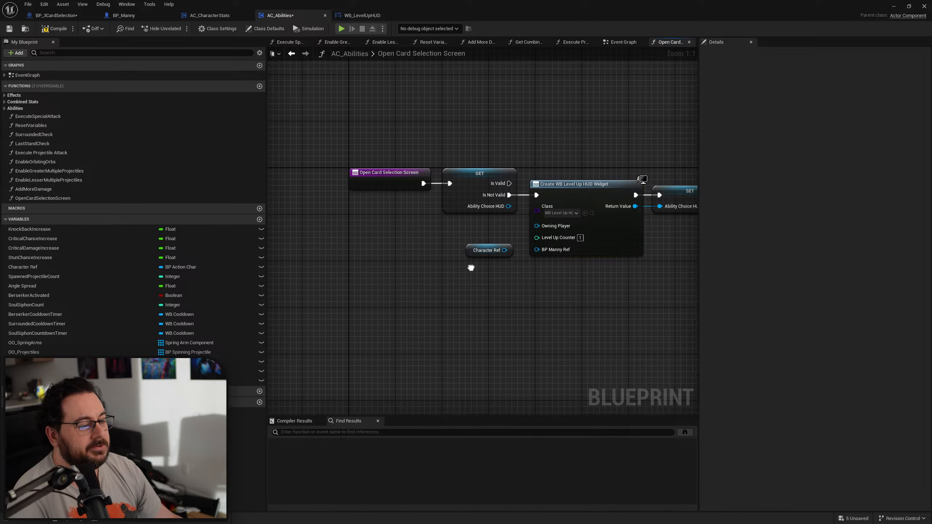
{"action": "left_click", "coordinate": [476, 256]}
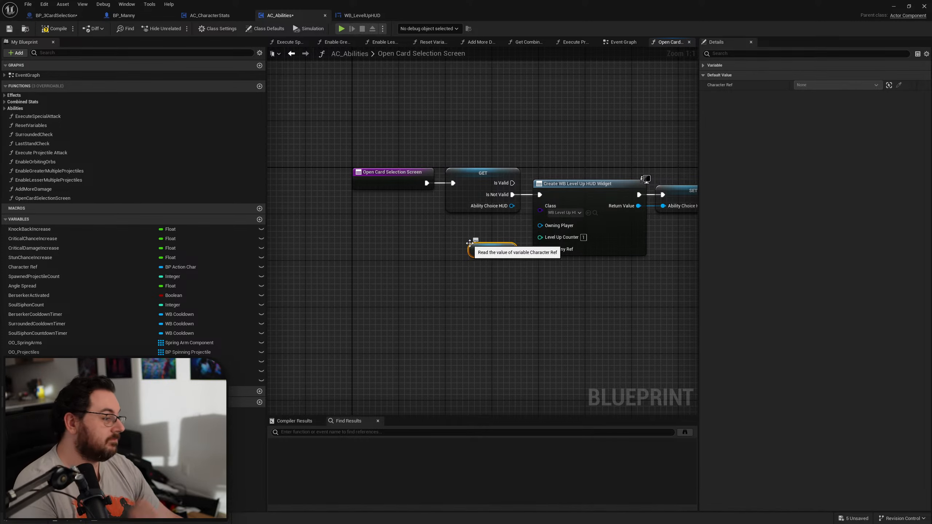
{"action": "right_click_drag", "start_coordinate": [463, 263], "coordinate": [401, 266]}
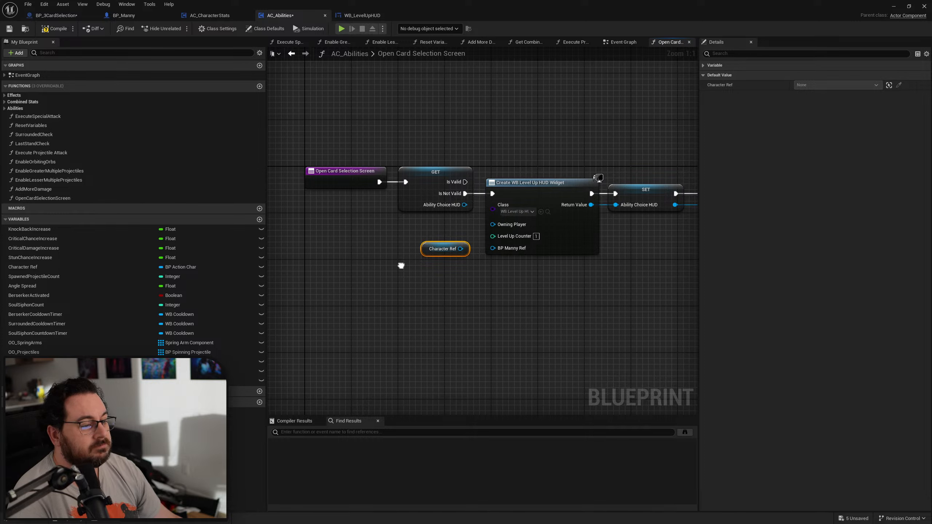
{"action": "left_click_drag", "start_coordinate": [438, 247], "coordinate": [440, 248]}
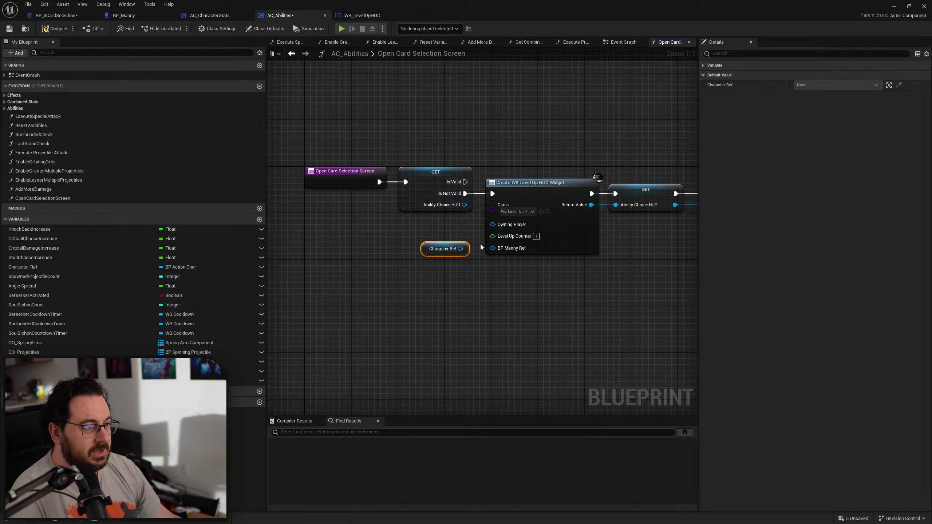
{"action": "left_click", "coordinate": [291, 269]}
Find the references to the Character Ref variable and open its setter in the AC_Abilities event graph
{"action": "right_click", "coordinate": [29, 265]}
{"action": "left_click", "coordinate": [58, 276]}
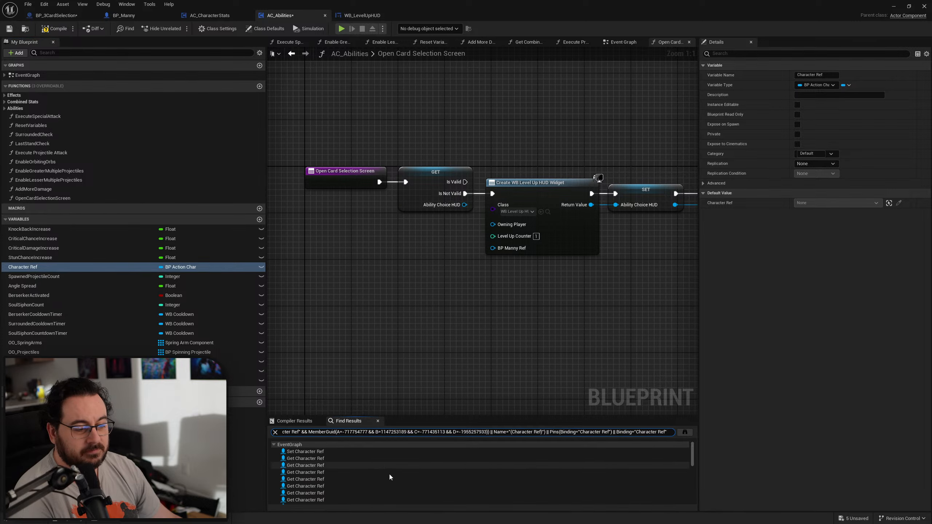
{"action": "double_click", "coordinate": [313, 452]}
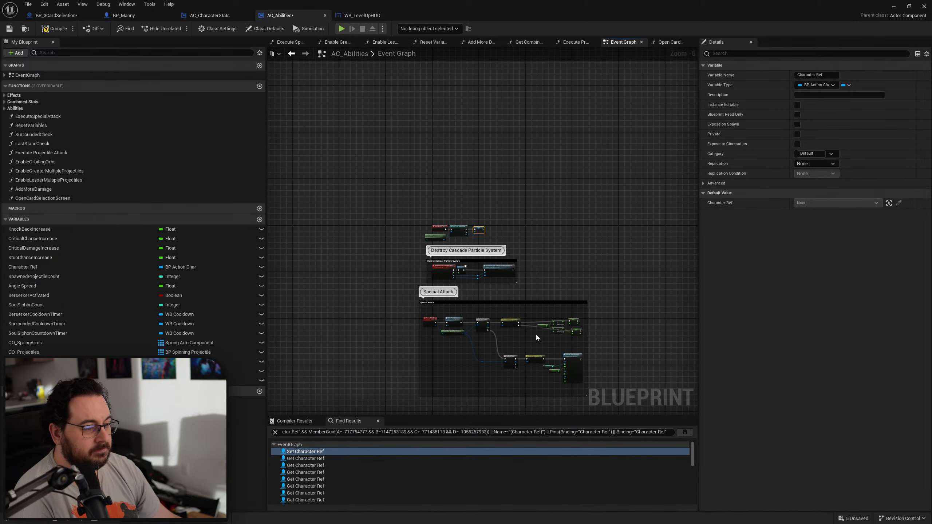
{"action": "right_click_drag", "start_coordinate": [502, 290], "coordinate": [527, 273]}
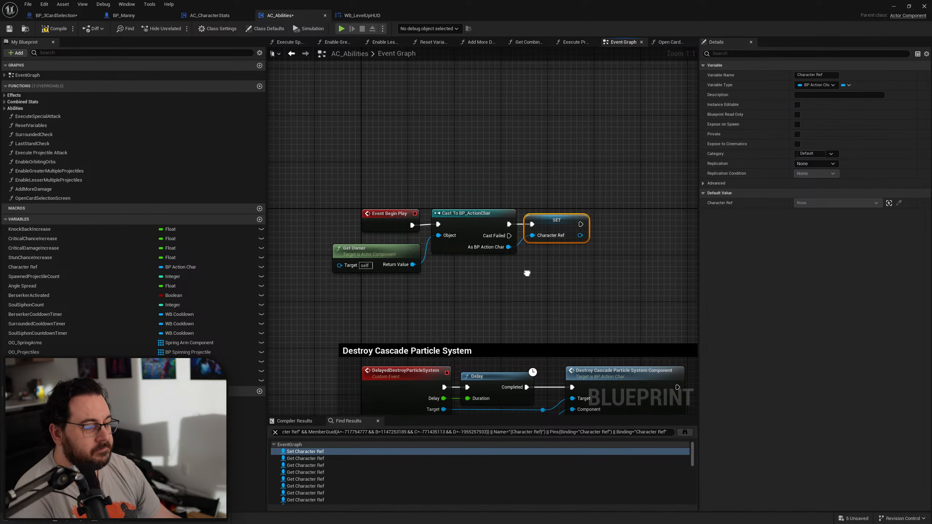
{"action": "left_click", "coordinate": [537, 274]}
{"action": "right_click_drag", "start_coordinate": [605, 210], "coordinate": [550, 199]}
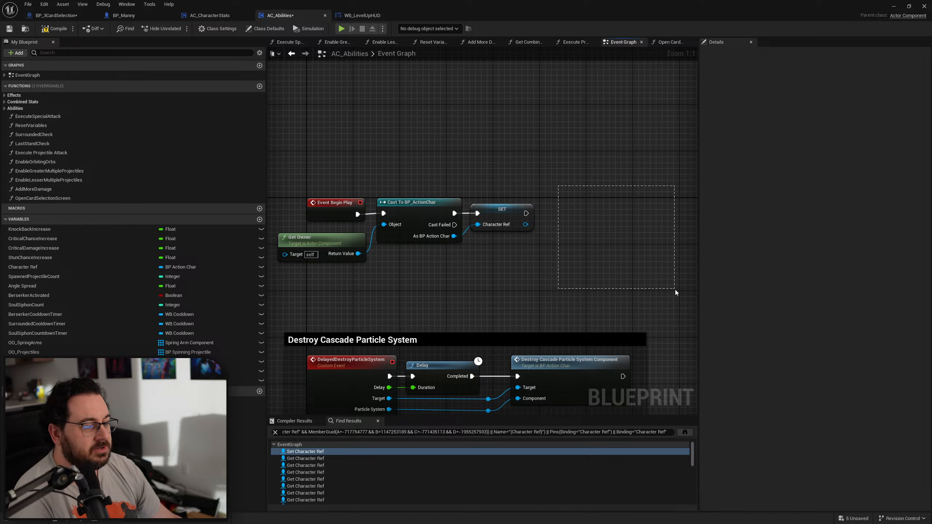
{"action": "left_click_drag", "start_coordinate": [675, 291], "coordinate": [675, 290]}
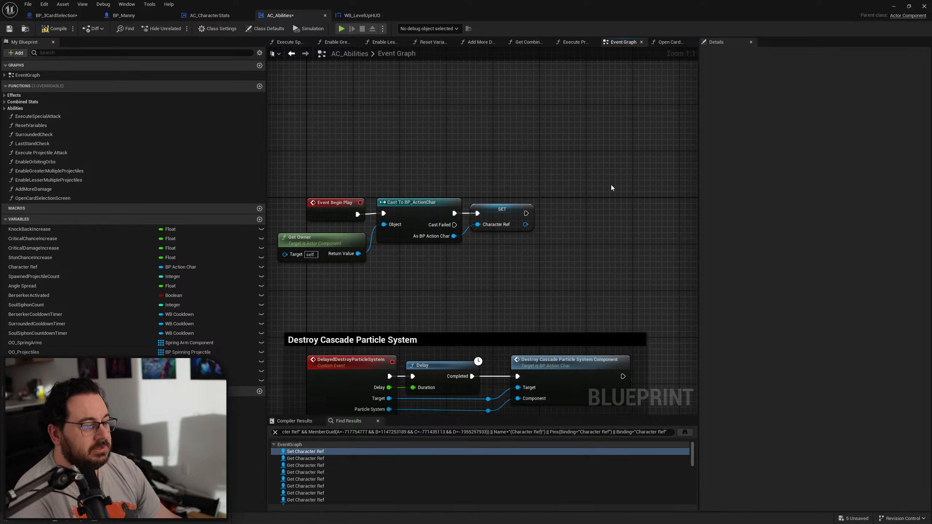
Shift the BP_ActionChar cast and its setter aside and insert a Cast To BP_Manny from Get Owner after Event Begin Play
{"action": "left_click_drag", "start_coordinate": [611, 178], "coordinate": [364, 279]}
{"action": "left_click_drag", "start_coordinate": [426, 202], "coordinate": [642, 202]}
{"action": "left_click_drag", "start_coordinate": [529, 244], "coordinate": [395, 243]}
{"action": "type", "text": "cast "}
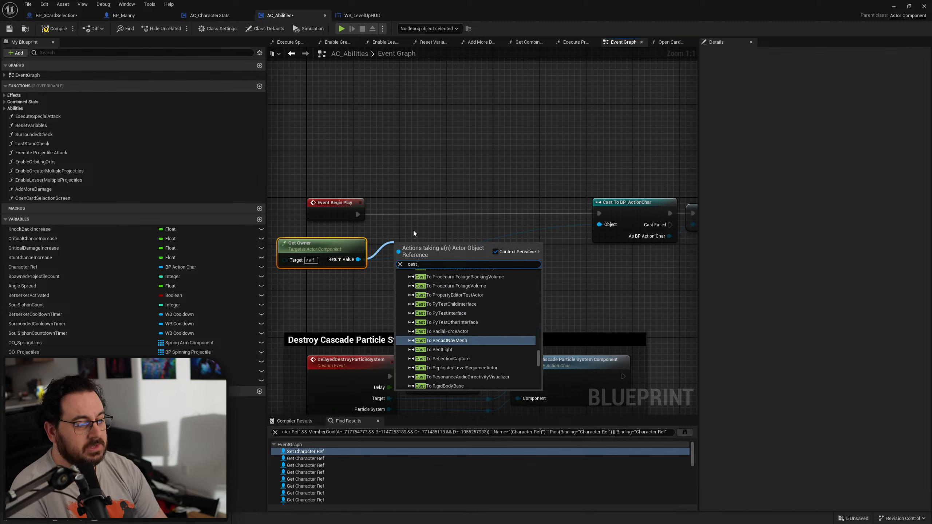
{"action": "type", "text": "to BP_Msa"}
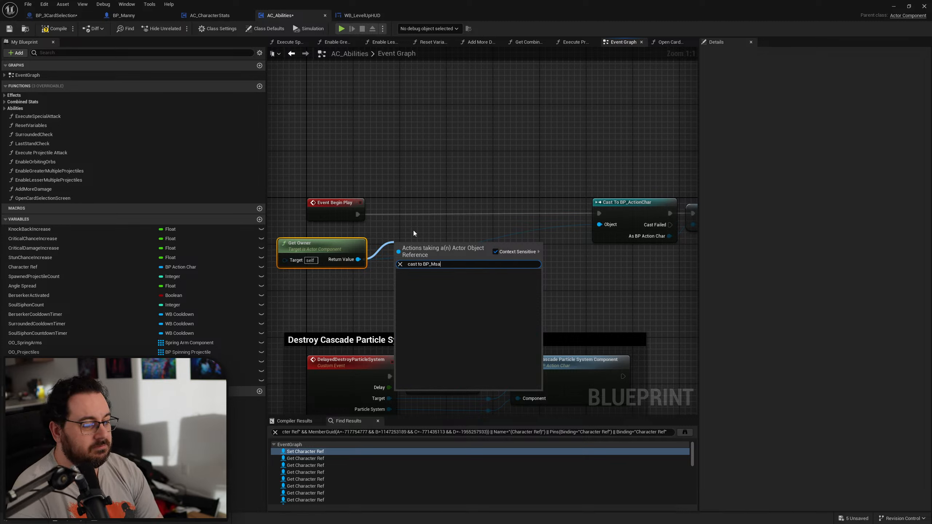
{"action": "key", "text": "BackSpace"}
{"action": "key", "text": "Return"}
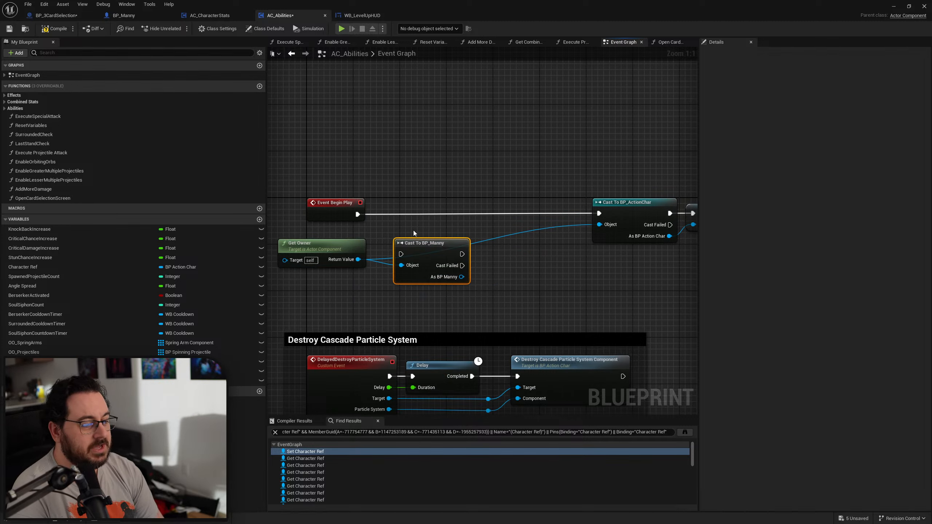
{"action": "left_click_drag", "start_coordinate": [422, 243], "coordinate": [387, 213]}
{"action": "left_click", "coordinate": [437, 249]}
Promote the As BP Manny output of the new cast to a variable named Player Ref
{"action": "right_click", "coordinate": [444, 236]}
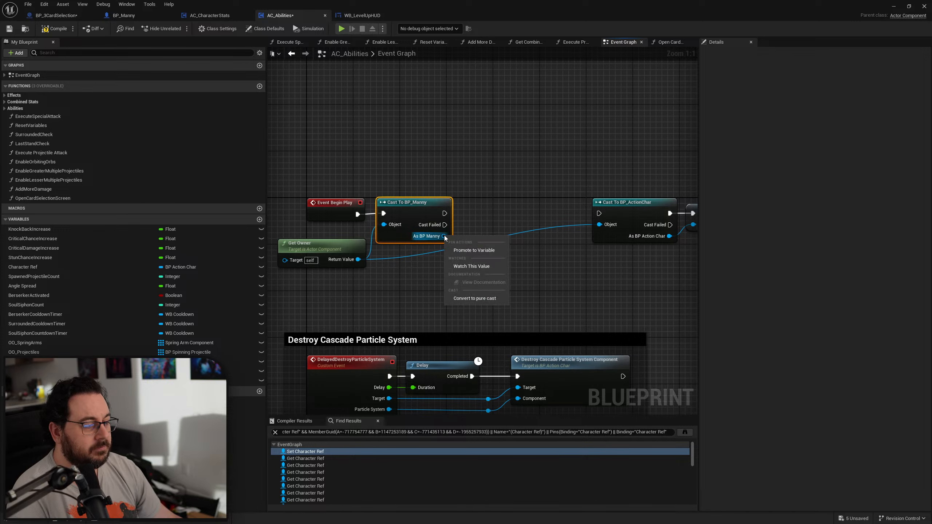
{"action": "left_click", "coordinate": [492, 251]}
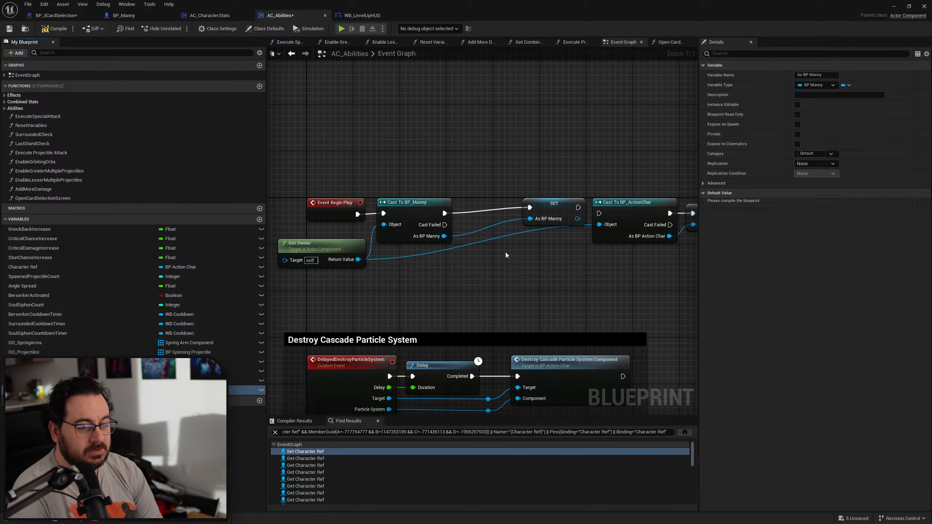
{"action": "key", "text": "Return"}
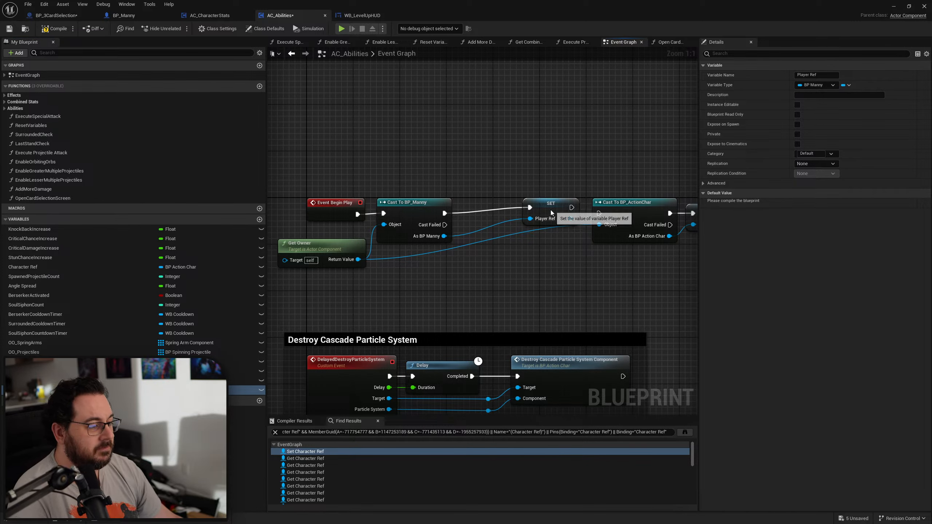
Connect Cast Failed of the BP_Manny cast to Cast To BP_ActionChar and arrange that cast and its setter beneath the Player Ref setter
{"action": "left_click_drag", "start_coordinate": [557, 211], "coordinate": [599, 213]}
{"action": "right_click_drag", "start_coordinate": [599, 213], "coordinate": [428, 192]}
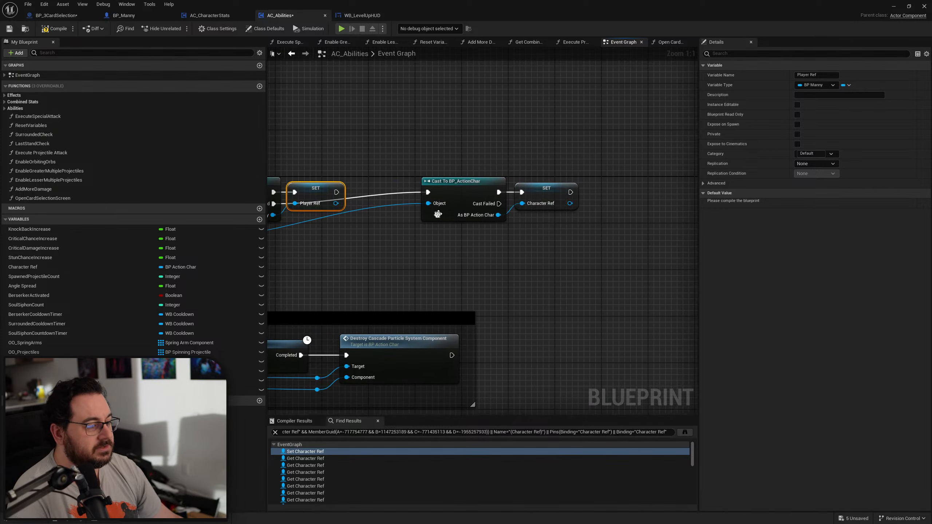
{"action": "left_click_drag", "start_coordinate": [575, 154], "coordinate": [419, 247]}
{"action": "right_click_drag", "start_coordinate": [394, 183], "coordinate": [580, 190]}
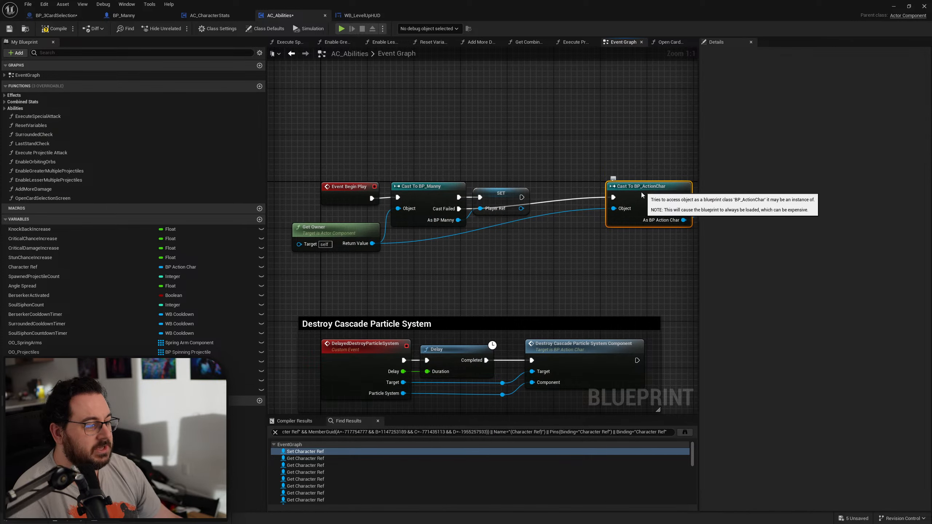
{"action": "left_click_drag", "start_coordinate": [641, 194], "coordinate": [508, 235]}
{"action": "right_click_drag", "start_coordinate": [508, 235], "coordinate": [450, 225]}
{"action": "left_click_drag", "start_coordinate": [664, 186], "coordinate": [534, 225]}
{"action": "left_click", "coordinate": [547, 190]}
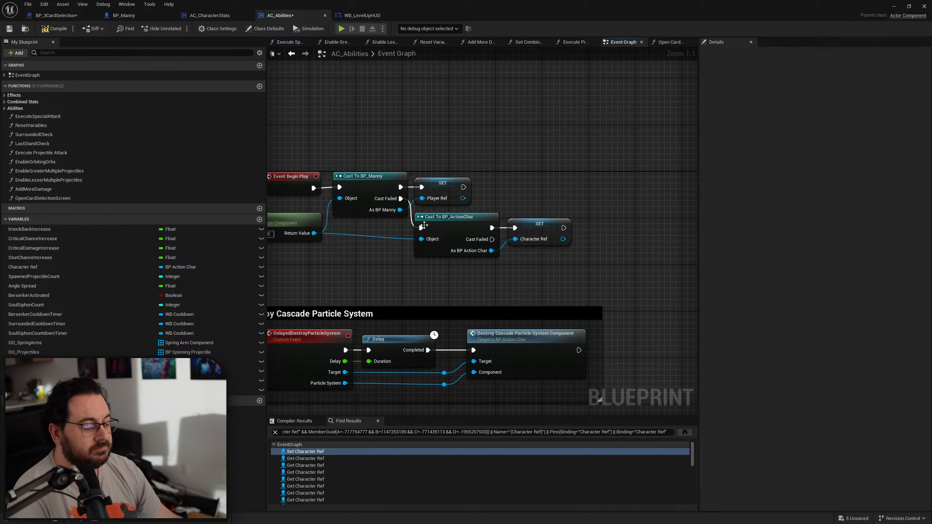
{"action": "right_click_drag", "start_coordinate": [281, 244], "coordinate": [367, 235]}
{"action": "left_click_drag", "start_coordinate": [366, 225], "coordinate": [366, 230]}
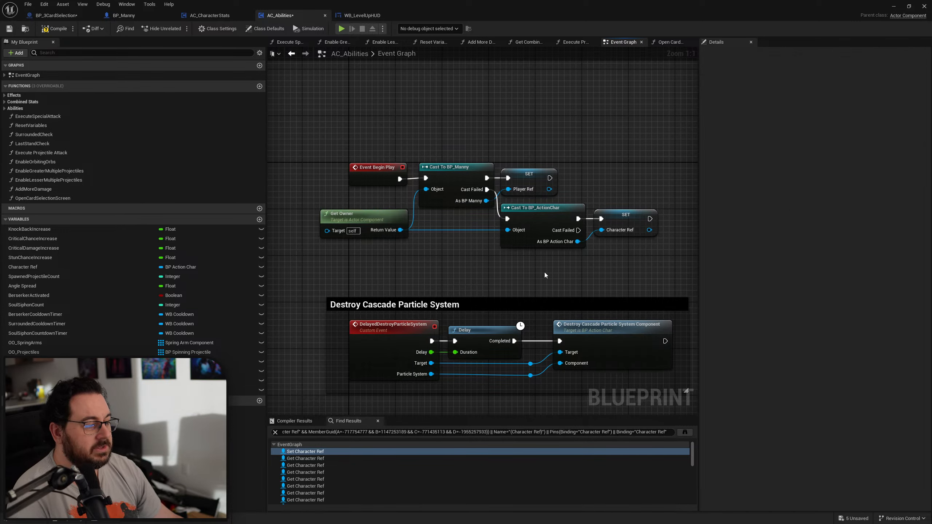
Straighten the connections between Event Begin Play, Cast To BP_Manny and the Player Ref setter
{"action": "left_click_drag", "start_coordinate": [615, 138], "coordinate": [346, 178]}
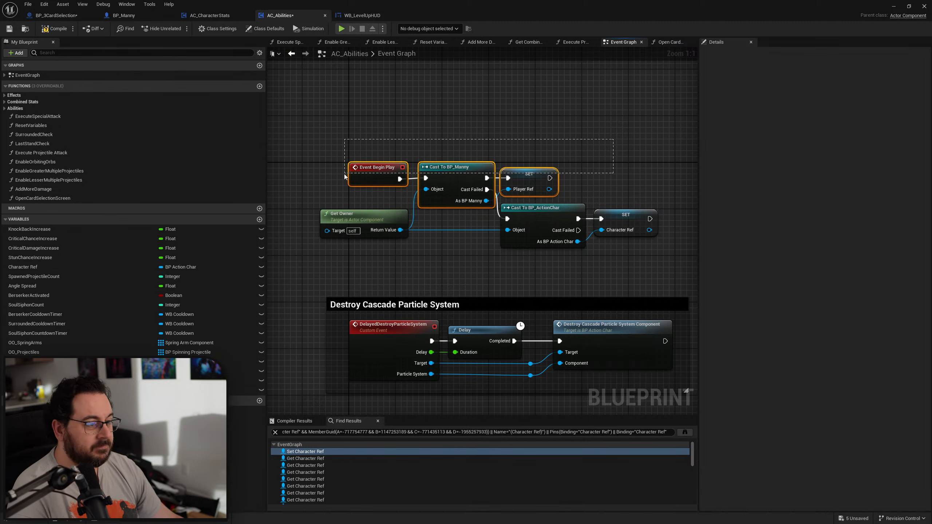
{"action": "key", "text": "q"}
{"action": "left_click", "coordinate": [571, 132]}
{"action": "left_click_drag", "start_coordinate": [531, 181], "coordinate": [531, 175]}
{"action": "left_click", "coordinate": [590, 183]}
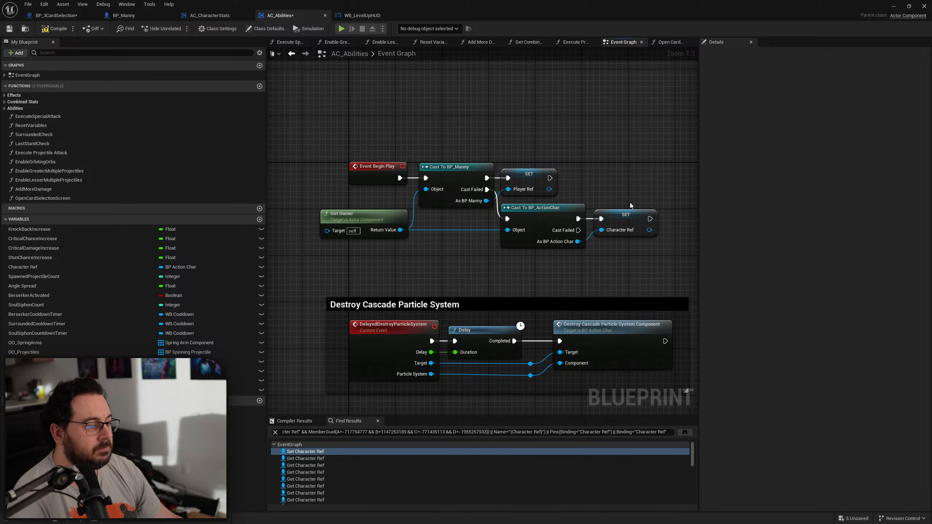
Duplicate the Character Ref setter, chain it after the Player Ref setter with Player Ref as its input, and space both setters out
{"action": "left_click", "coordinate": [627, 214]}
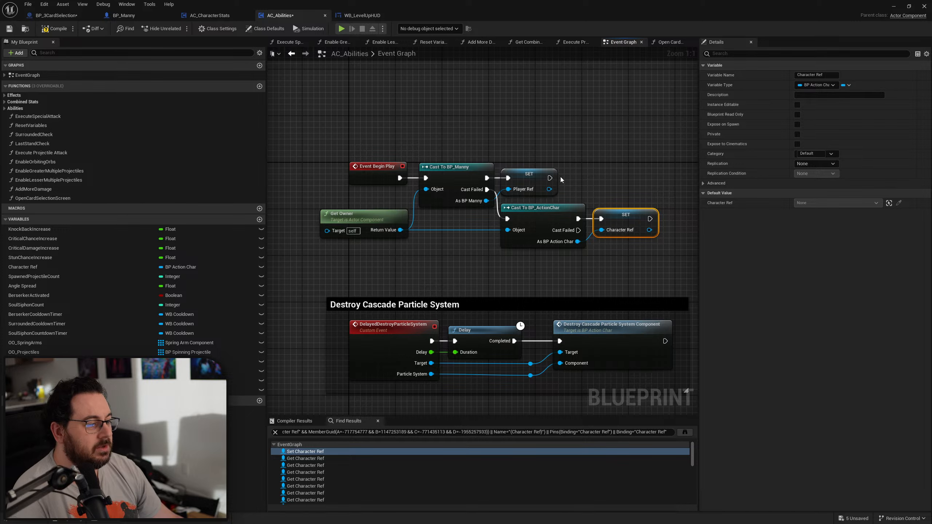
{"action": "key", "text": "ctrl+c"}
{"action": "key", "text": "ctrl+v"}
{"action": "left_click_drag", "start_coordinate": [549, 179], "coordinate": [585, 184]}
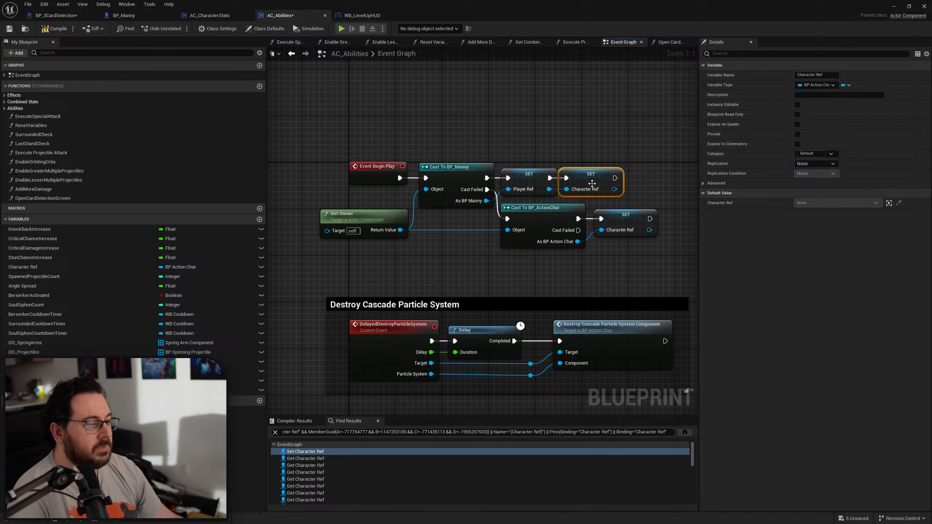
{"action": "left_click", "coordinate": [598, 157]}
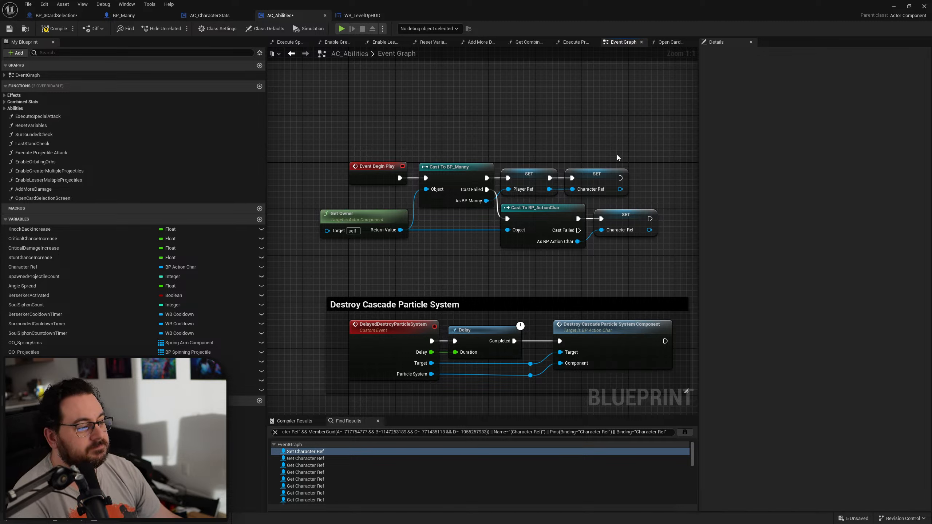
{"action": "left_click_drag", "start_coordinate": [617, 155], "coordinate": [534, 185]}
{"action": "left_click", "coordinate": [410, 205]}
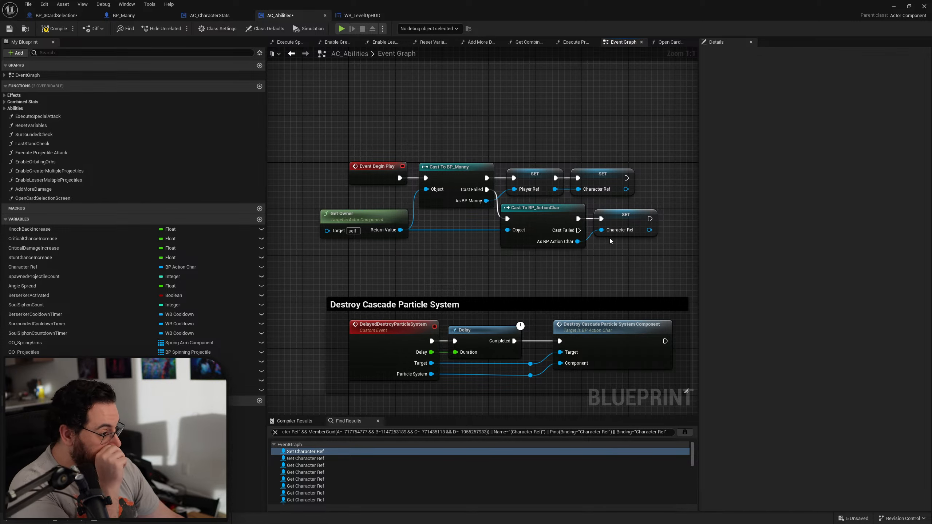
In Open Card Selection Screen, add a Player Ref getter and connect it to BP Manny Ref on the Create WB Level Up HUD Widget node
{"action": "key", "text": "alt+Left"}
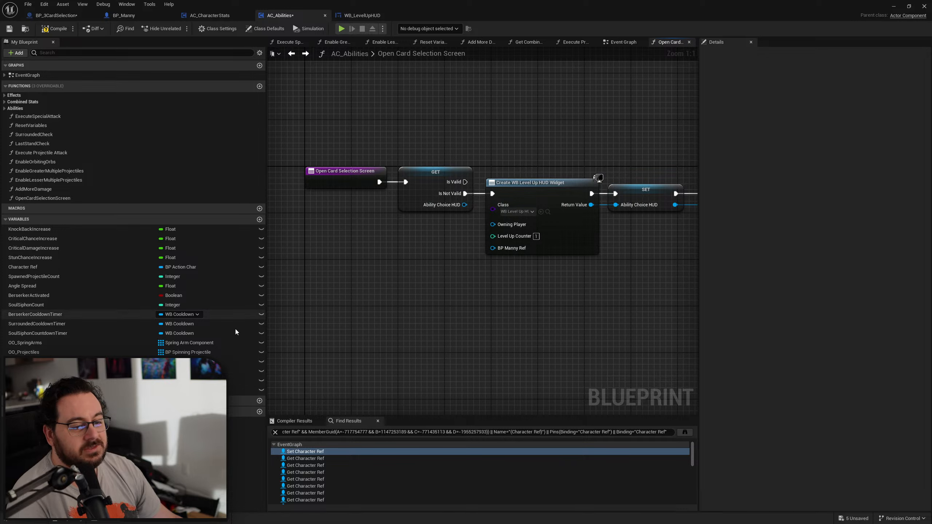
{"action": "left_click", "coordinate": [55, 390]}
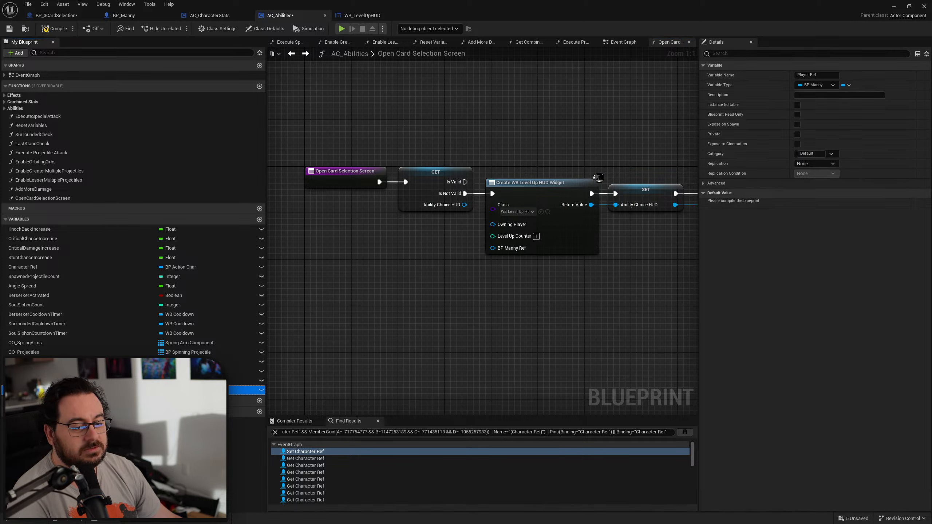
{"action": "left_click_drag", "start_coordinate": [510, 237], "coordinate": [493, 249]}
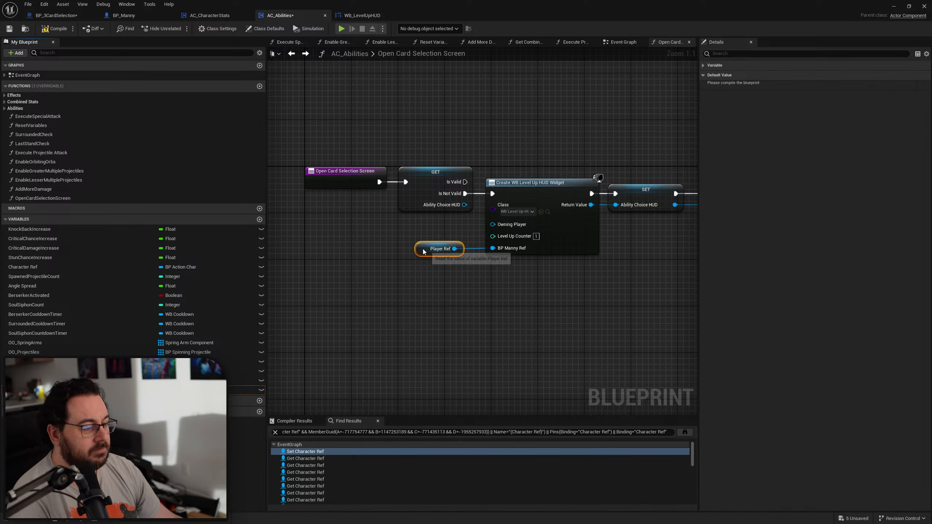
{"action": "left_click_drag", "start_coordinate": [428, 249], "coordinate": [440, 260]}
{"action": "left_click", "coordinate": [510, 279]}
Connect the Is Valid output of the Ability Choice HUD getter to Add to Viewport, routing the wire above the nodes with two reroute points
{"action": "right_click_drag", "start_coordinate": [585, 278], "coordinate": [406, 281]}
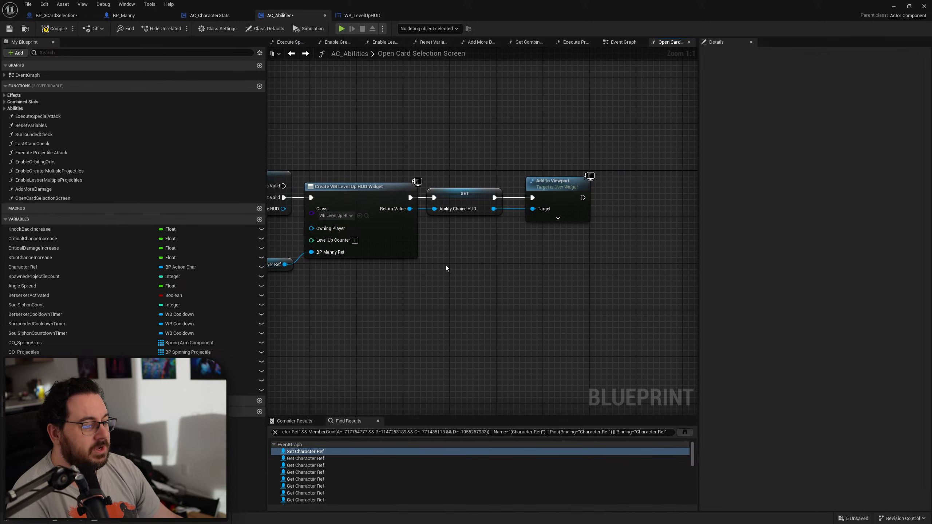
{"action": "scroll", "coordinate": [436, 254], "scroll_direction": "down", "scroll_amount": 2}
{"action": "right_click_drag", "start_coordinate": [431, 244], "coordinate": [510, 245]}
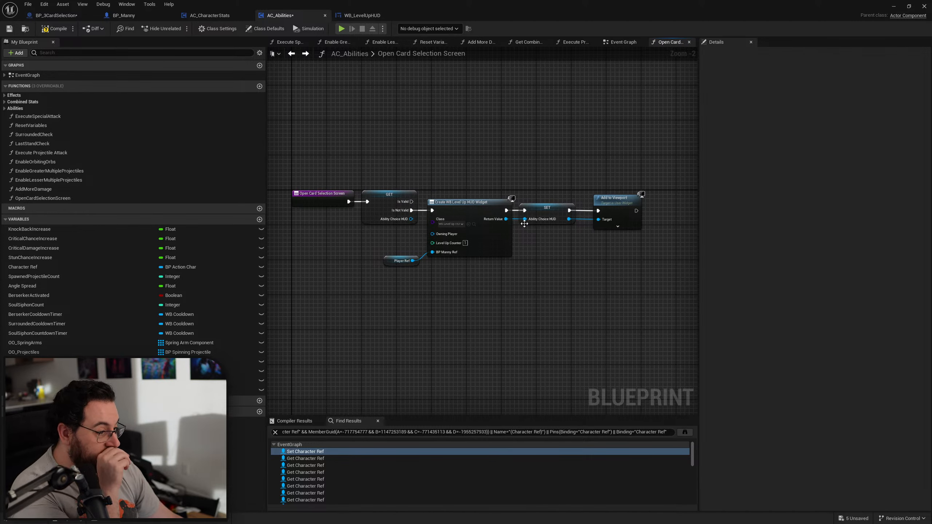
{"action": "left_click_drag", "start_coordinate": [410, 201], "coordinate": [601, 210]}
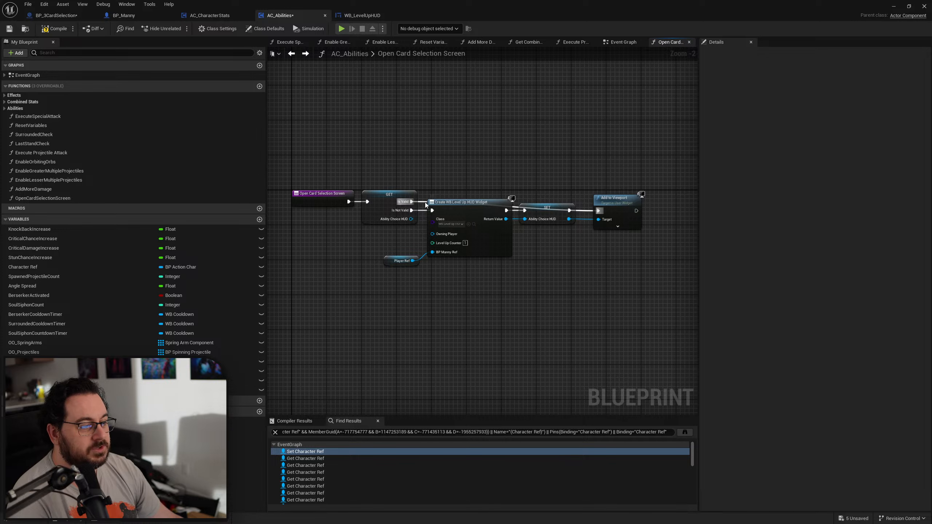
{"action": "double_click", "coordinate": [424, 202]}
{"action": "mouse_move", "coordinate": [424, 202]}
{"action": "left_mouse_down"}
{"action": "mouse_move", "coordinate": [586, 190]}
{"action": "mouse_move", "coordinate": [427, 192]}
{"action": "mouse_move", "coordinate": [441, 197]}
{"action": "left_mouse_up"}
{"action": "double_click", "coordinate": [461, 191]}
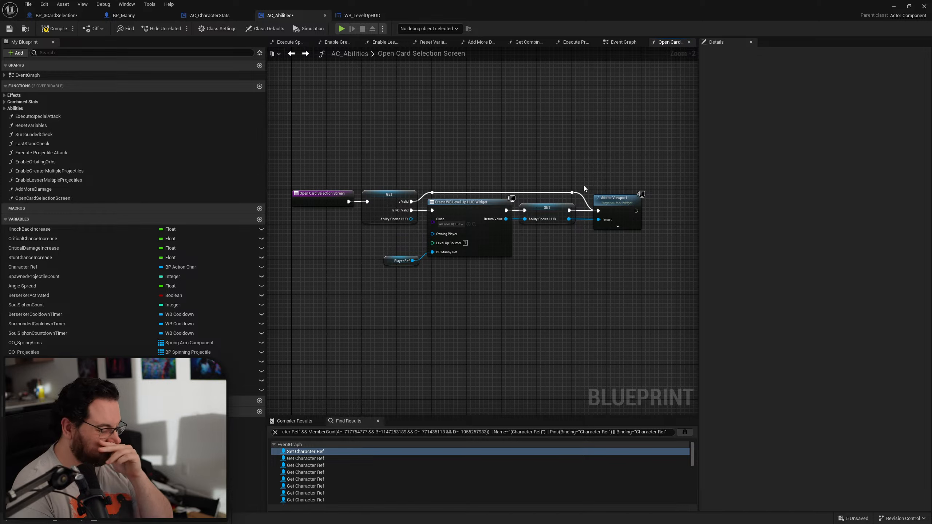
In the BP_3CardSelection event graph, add an AC Abilities getter from the As BP Manny output of the cast
{"action": "scroll", "coordinate": [504, 172], "scroll_direction": "up", "scroll_amount": 3}
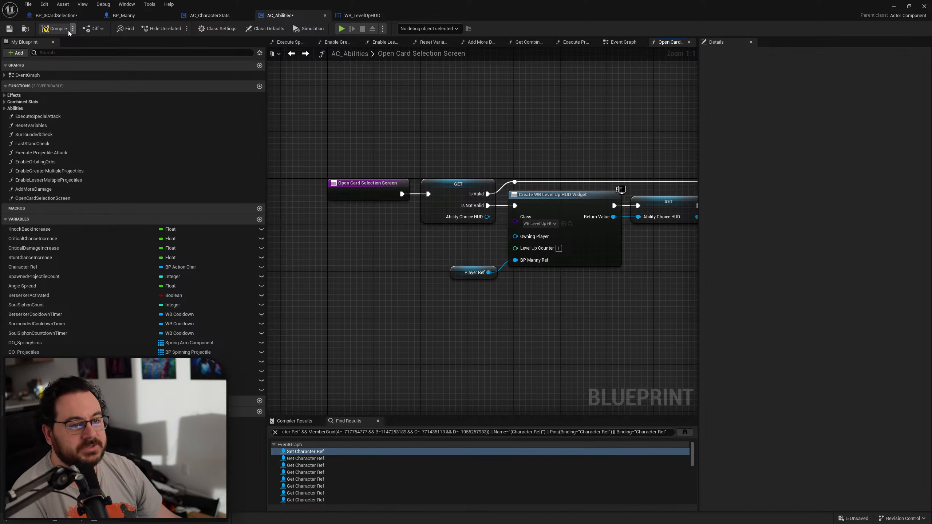
{"action": "left_click", "coordinate": [362, 15]}
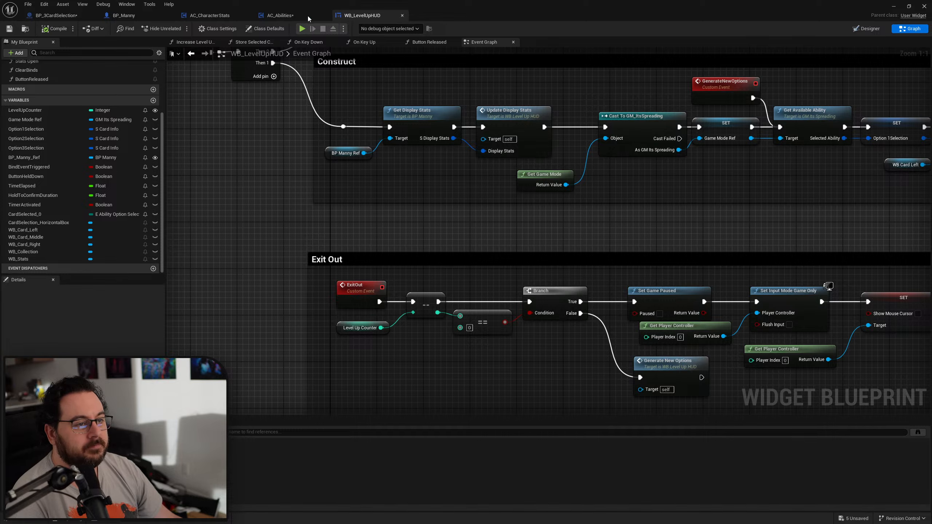
{"action": "left_click", "coordinate": [73, 15]}
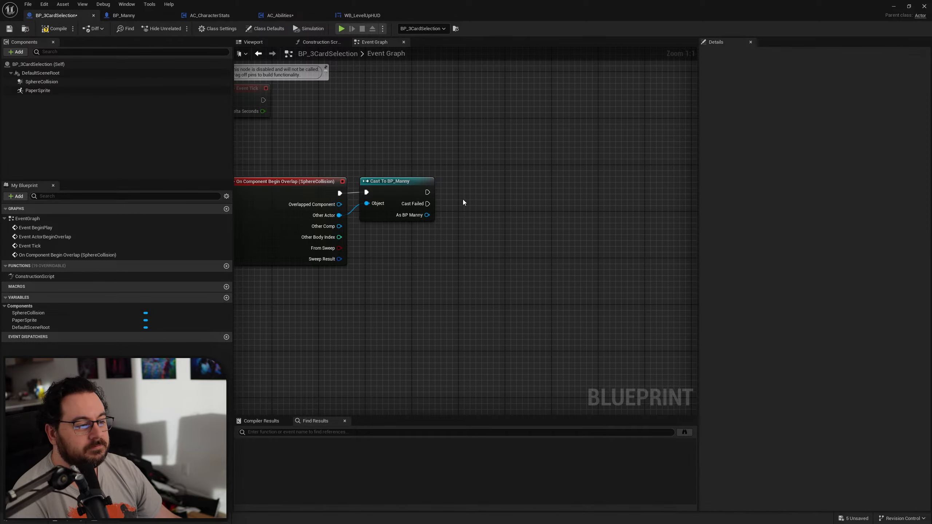
{"action": "left_click_drag", "start_coordinate": [427, 214], "coordinate": [454, 226]}
{"action": "type", "text": "get"}
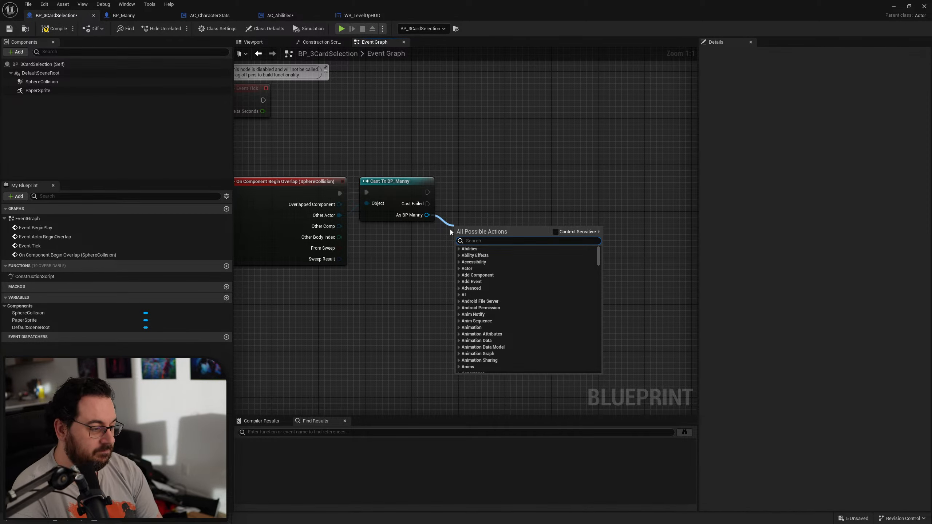
{"action": "type", "text": " abili"}
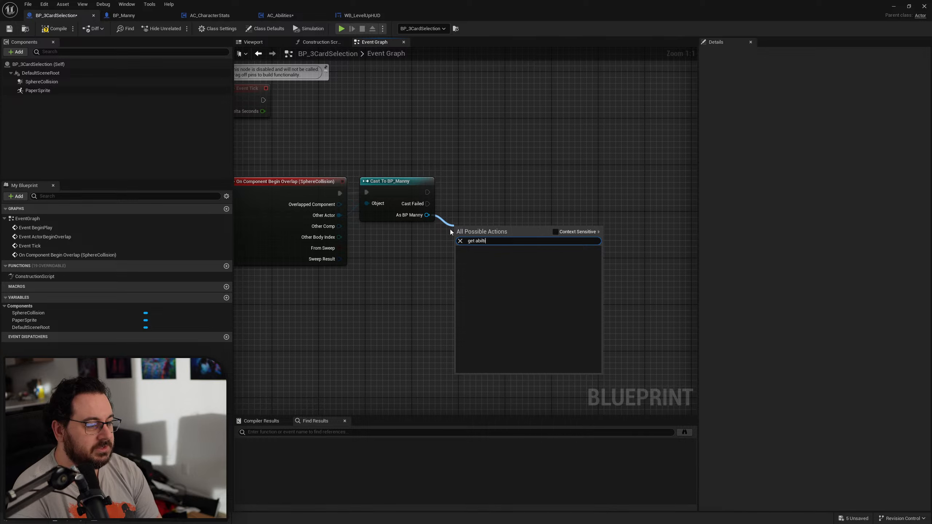
{"action": "type", "text": "t"}
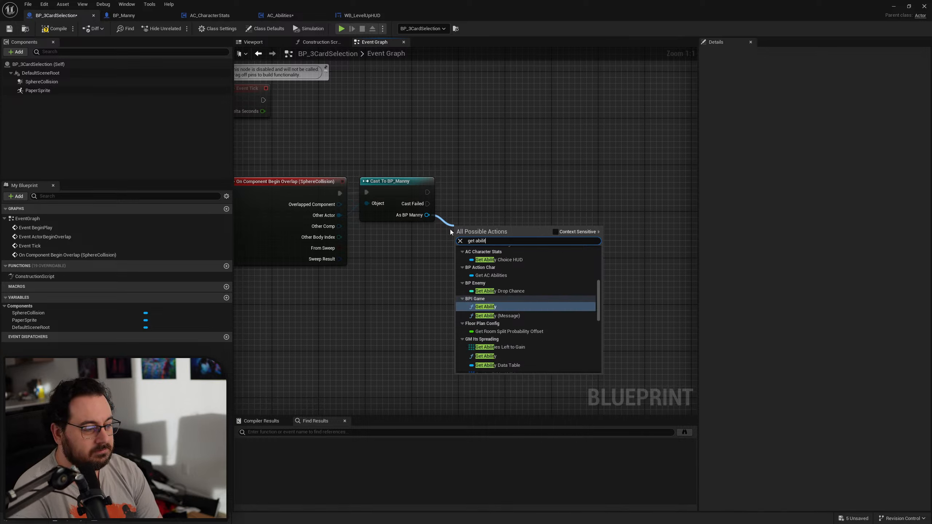
{"action": "type", "text": "ies"}
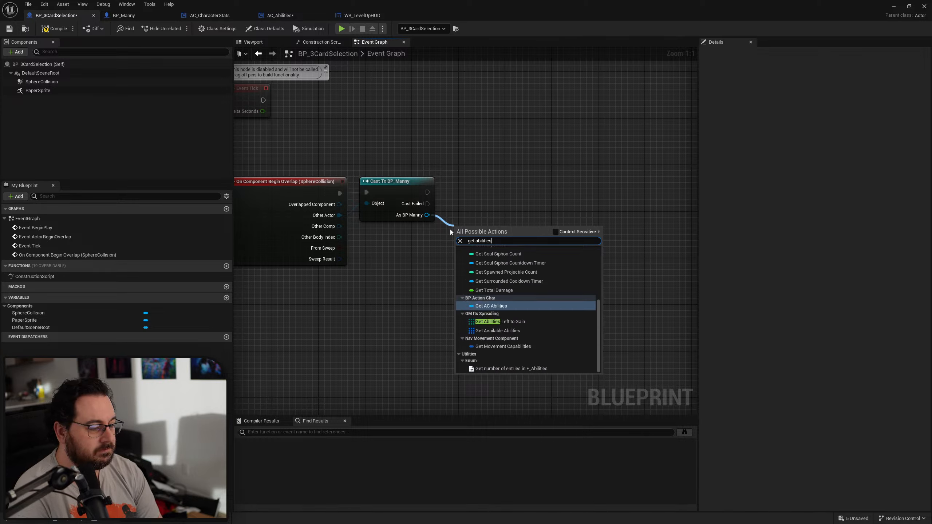
{"action": "key", "text": "Return"}
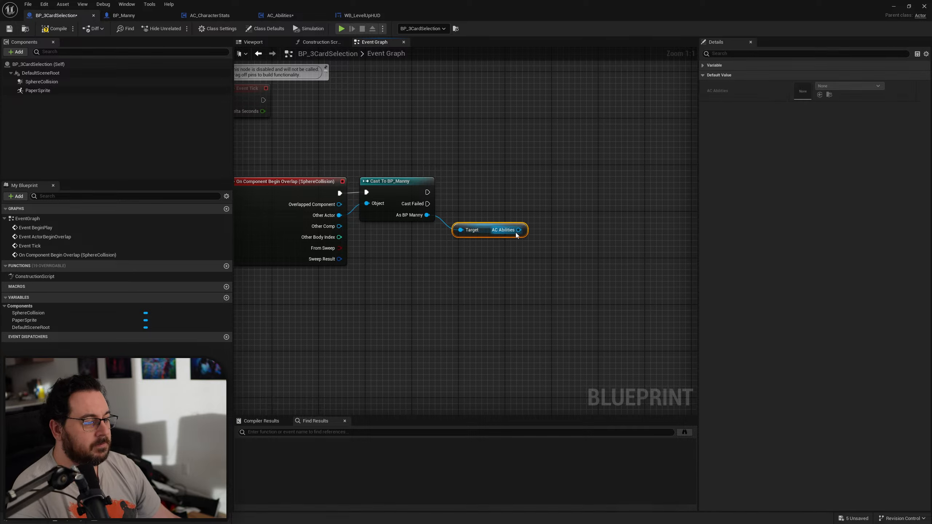
Call Open Card Selection Screen on AC Abilities, run it from the BP_Manny cast's success output, and straighten the connection
{"action": "left_click_drag", "start_coordinate": [518, 229], "coordinate": [549, 188]}
{"action": "type", "text": "open card"}
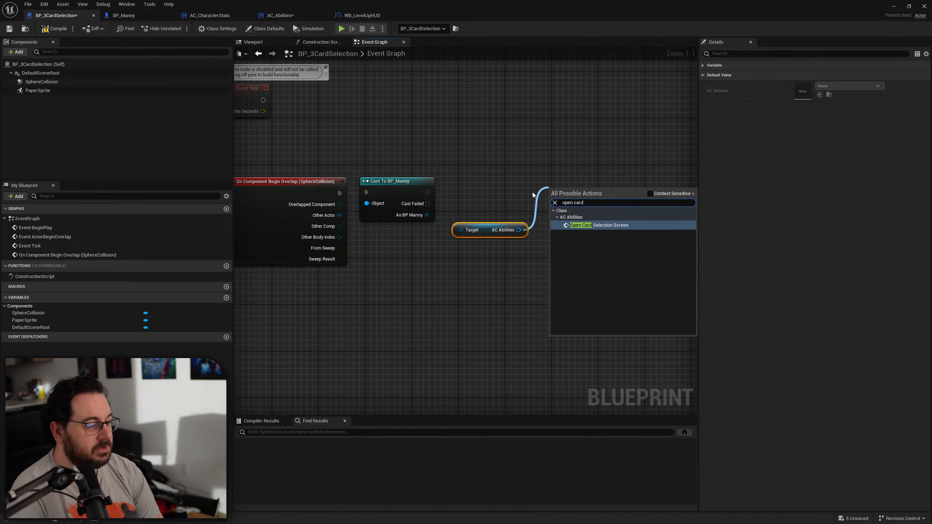
{"action": "key", "text": "Return"}
{"action": "left_click_drag", "start_coordinate": [428, 192], "coordinate": [555, 204]}
{"action": "key", "text": "q"}
{"action": "right_click_drag", "start_coordinate": [472, 182], "coordinate": [593, 187]}
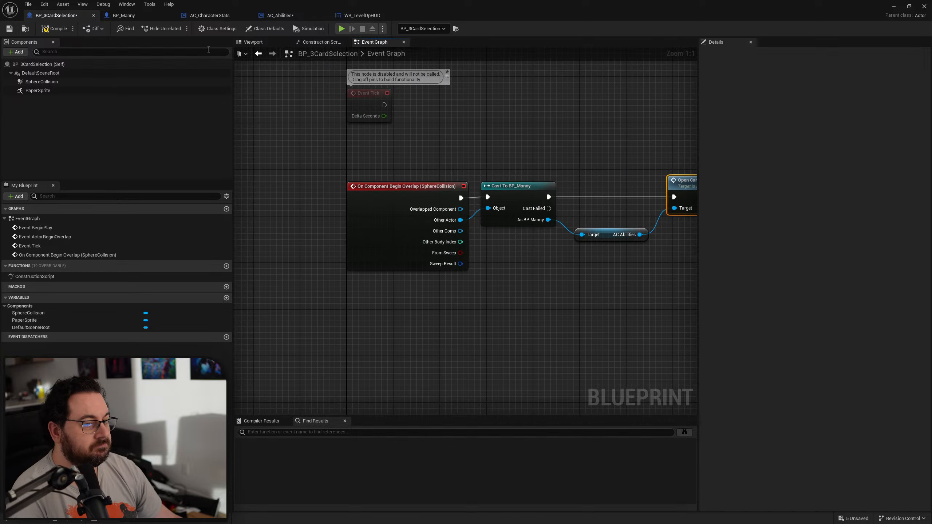
Compile BP_3CardSelection, playtest the L_Testing level to check the card screen, and stop the session
{"action": "left_click", "coordinate": [58, 32]}
{"action": "left_click_drag", "start_coordinate": [468, 5], "coordinate": [487, 405]}
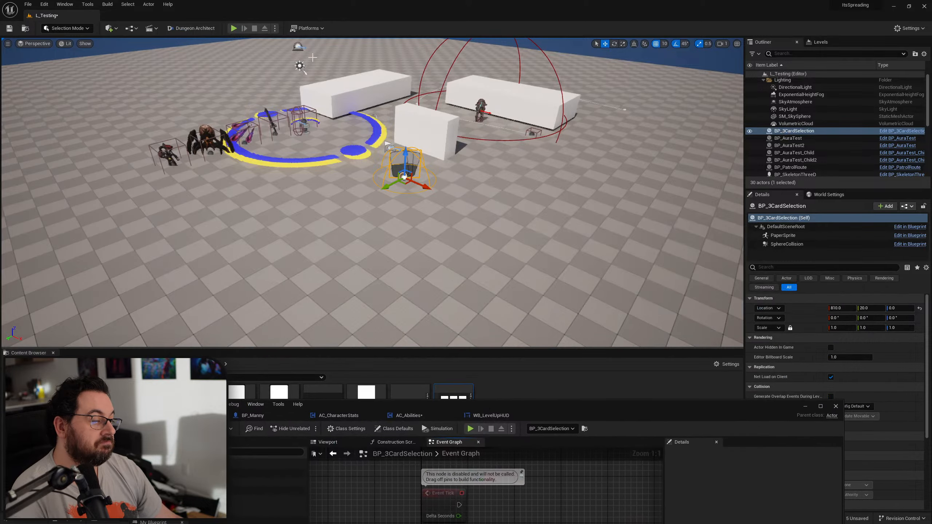
{"action": "left_click", "coordinate": [234, 28]}
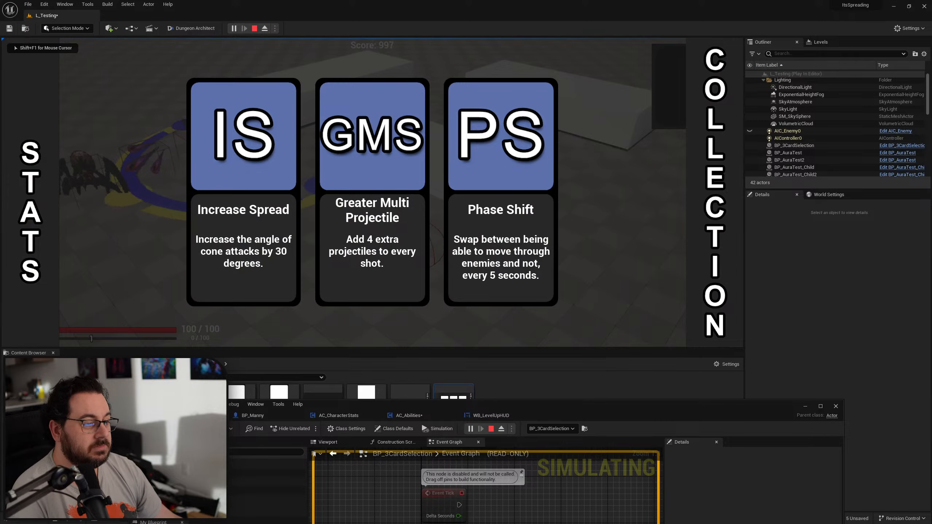
{"action": "key", "text": "Escape"}
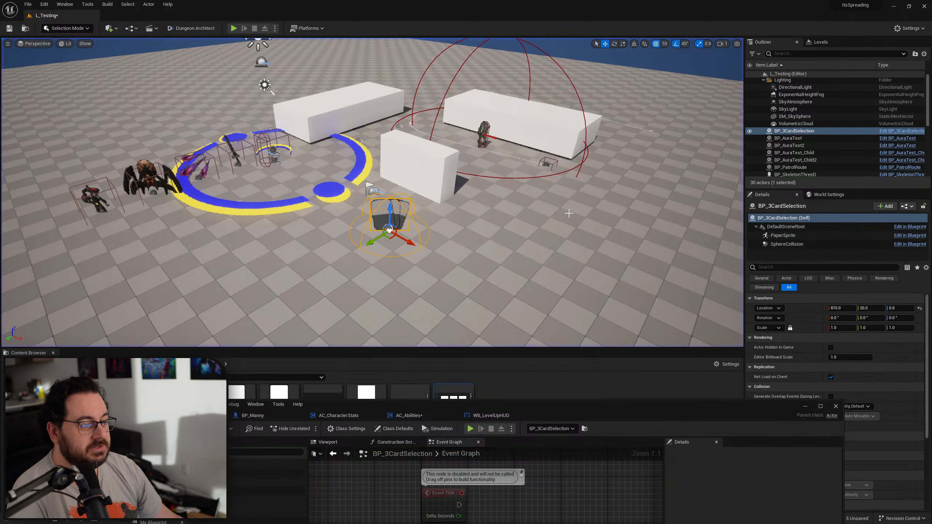
Move BP_3CardSelection in the level to X location 1020 and briefly playtest the card pickup again
{"action": "key", "text": "a"}
{"action": "right_click_drag", "start_coordinate": [391, 180], "coordinate": [467, 194]}
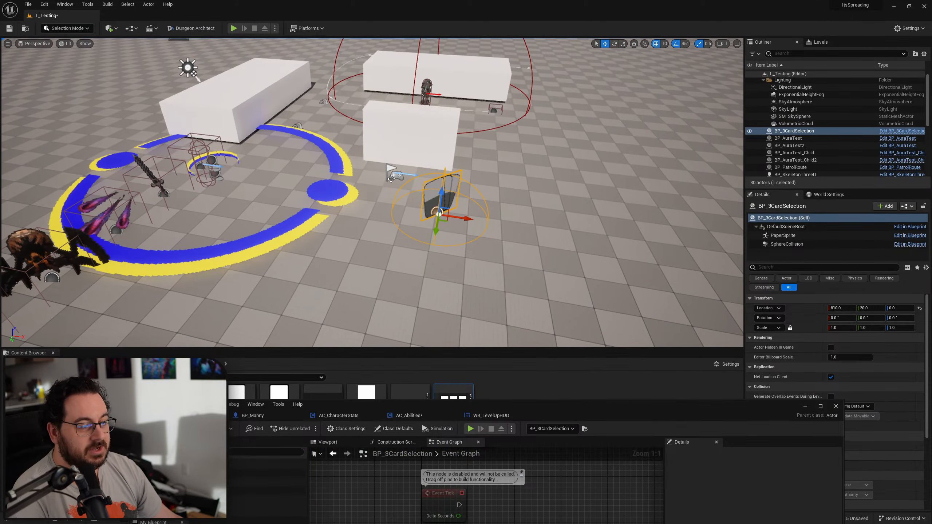
{"action": "left_click", "coordinate": [391, 179]}
{"action": "left_click", "coordinate": [455, 215]}
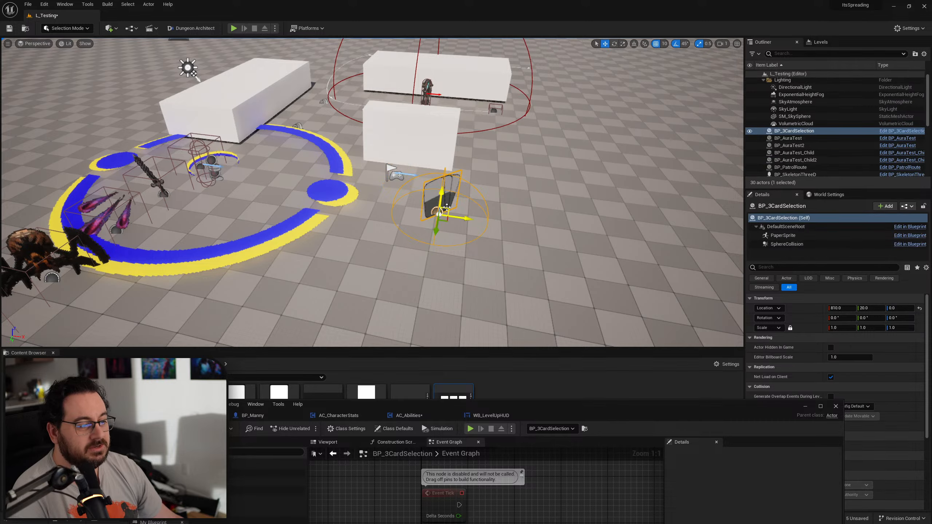
{"action": "left_click_drag", "start_coordinate": [433, 196], "coordinate": [504, 208]}
{"action": "left_click", "coordinate": [234, 28]}
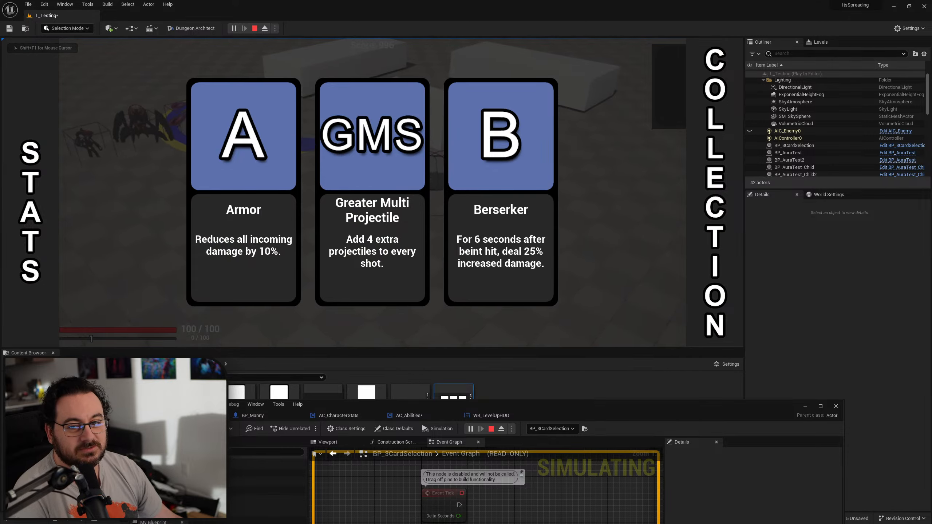
{"action": "key", "text": "Escape"}
In AC_CharacterStats' Level Up function, copy the Set Game Paused, Set Input Mode UI Only, Show Mouse Cursor and Get Player Controller nodes
{"action": "double_click", "coordinate": [605, 413]}
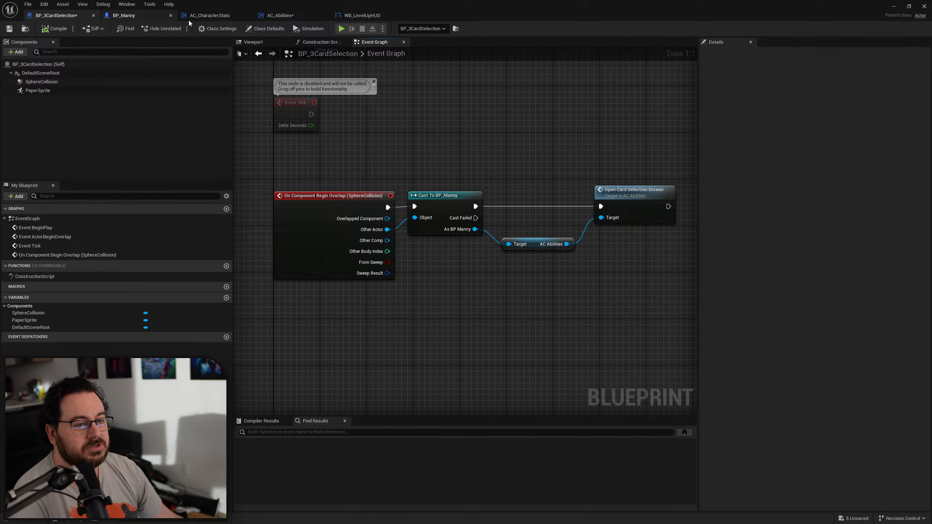
{"action": "left_click", "coordinate": [286, 16]}
{"action": "left_click", "coordinate": [209, 15]}
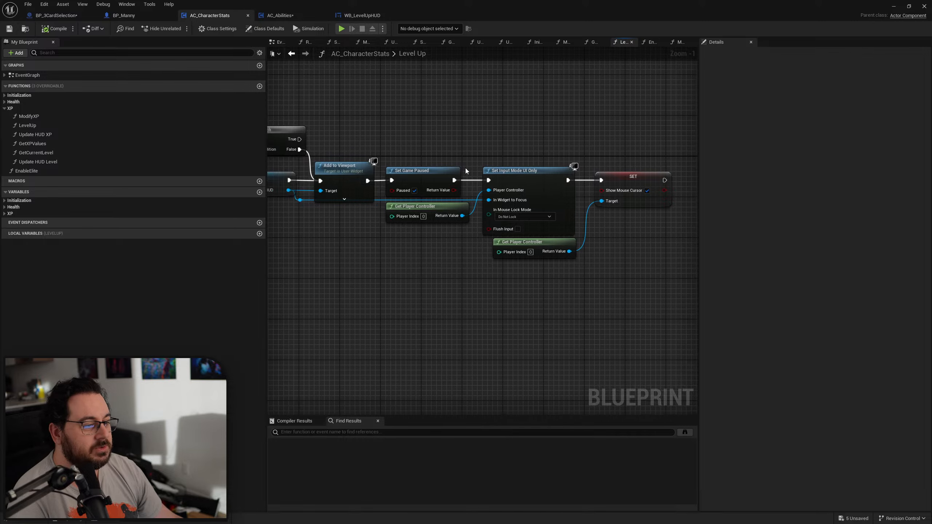
{"action": "scroll", "coordinate": [566, 175], "scroll_direction": "down", "scroll_amount": 1}
{"action": "left_click_drag", "start_coordinate": [657, 131], "coordinate": [423, 269]}
{"action": "scroll", "coordinate": [423, 268], "scroll_direction": "up", "scroll_amount": 2}
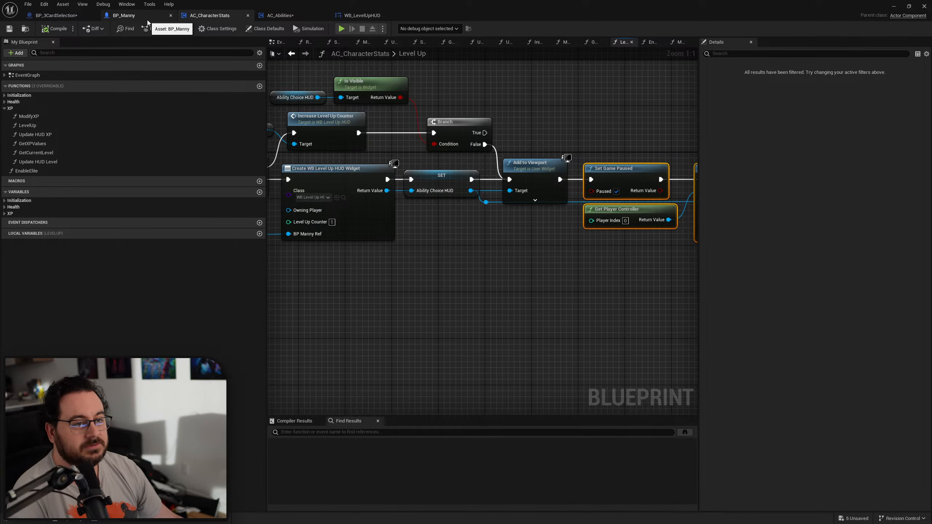
Paste the copied nodes into AC_Abilities' Open Card Selection Screen and connect Add to Viewport to Set Game Paused
{"action": "left_click", "coordinate": [66, 21]}
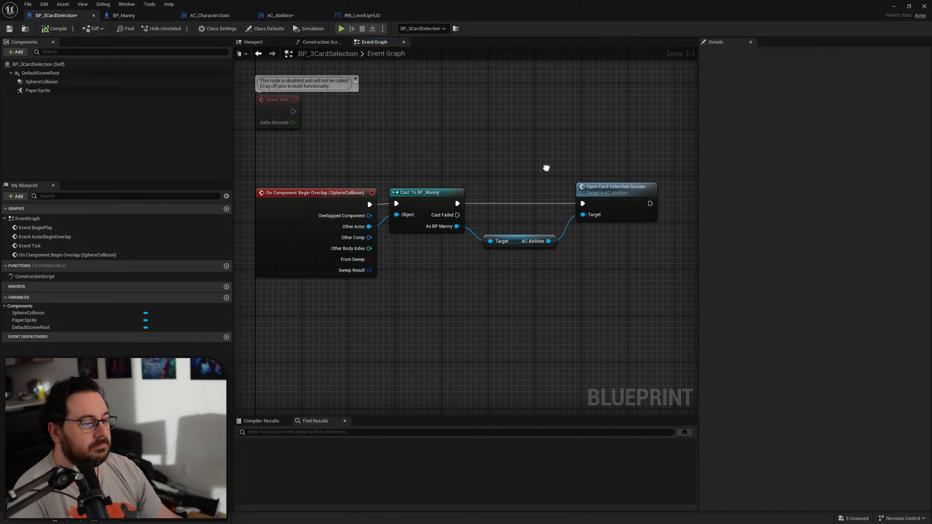
{"action": "left_click", "coordinate": [283, 15]}
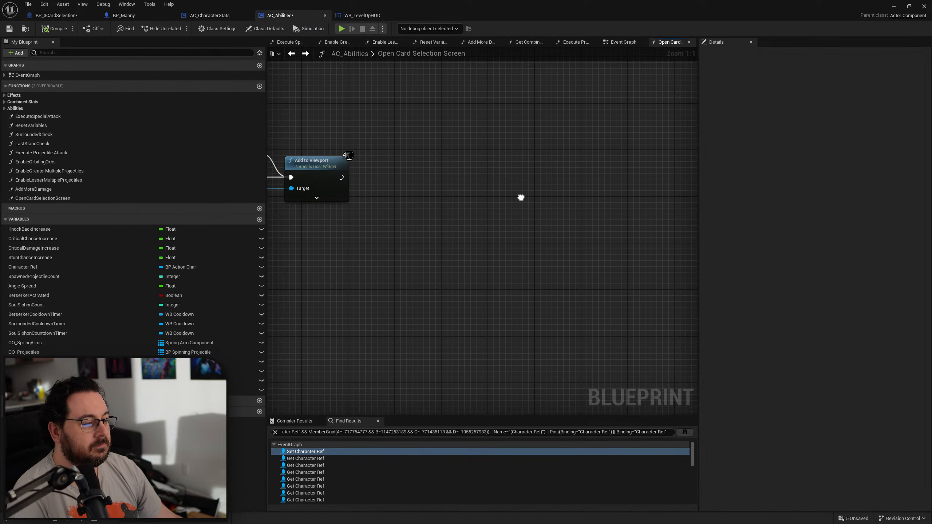
{"action": "left_click_drag", "start_coordinate": [426, 178], "coordinate": [406, 169]}
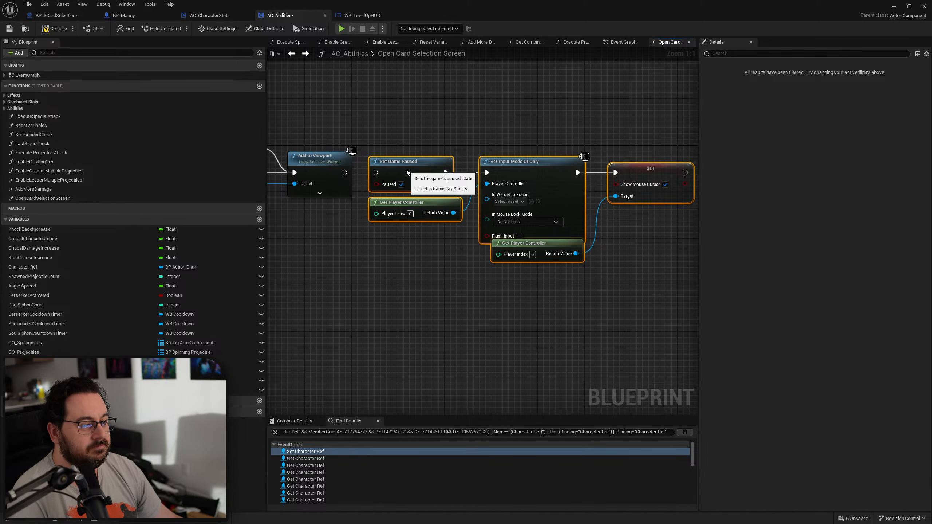
{"action": "left_click_drag", "start_coordinate": [344, 172], "coordinate": [376, 172]}
Connect the Ability Choice HUD setter's output to In Widget to Focus, routing the wire beneath Add to Viewport with a reroute point
{"action": "right_click_drag", "start_coordinate": [380, 214], "coordinate": [532, 218]}
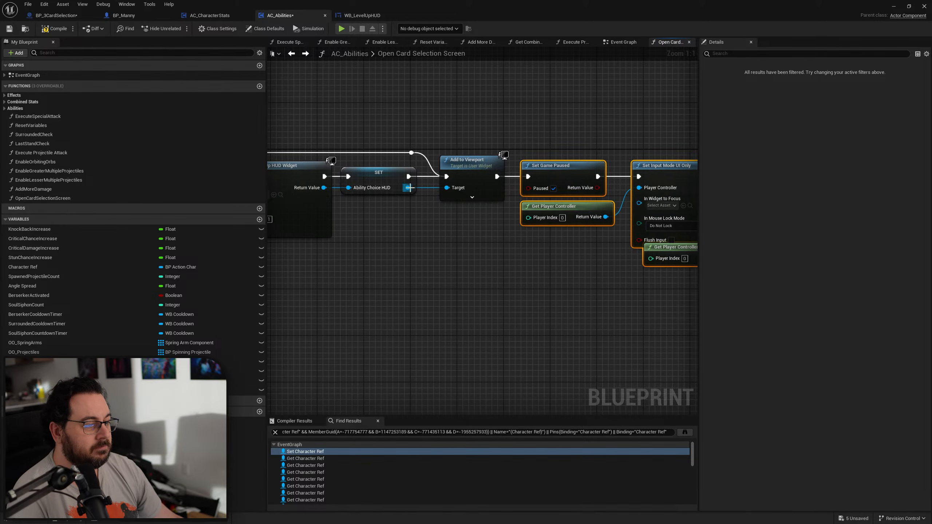
{"action": "left_click_drag", "start_coordinate": [407, 188], "coordinate": [639, 199]}
{"action": "double_click", "coordinate": [511, 188]}
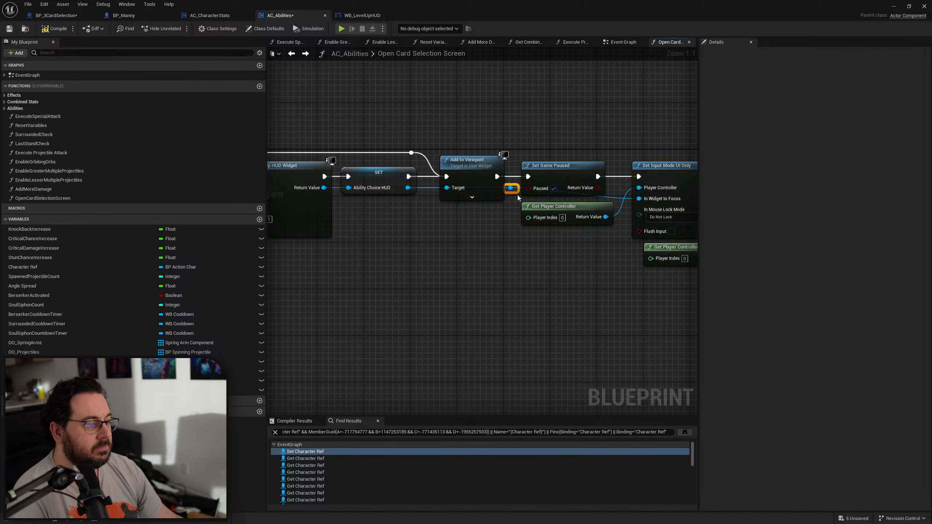
{"action": "left_click_drag", "start_coordinate": [517, 191], "coordinate": [457, 207]}
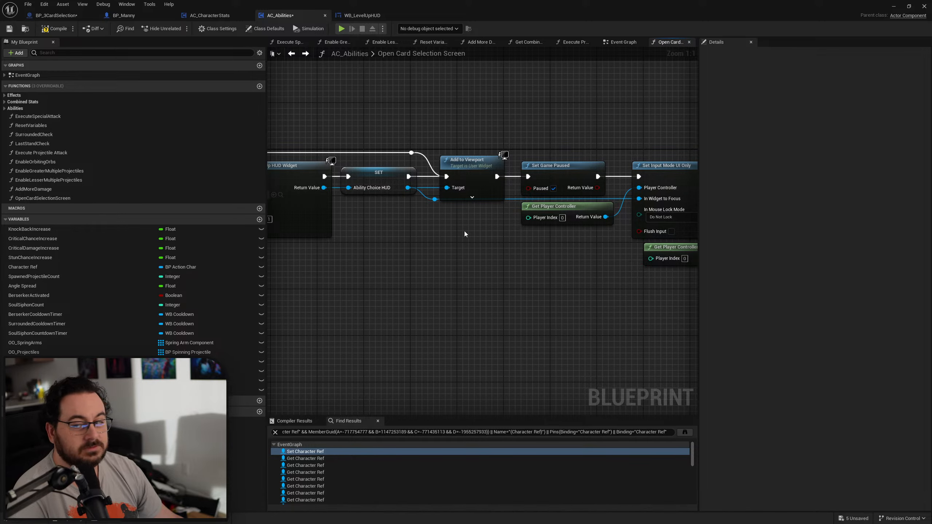
Playtest the level, choose the Temporary Invulnerability card, walk away from the pickup, and check the collection on the pause screen
{"action": "double_click", "coordinate": [606, 10]}
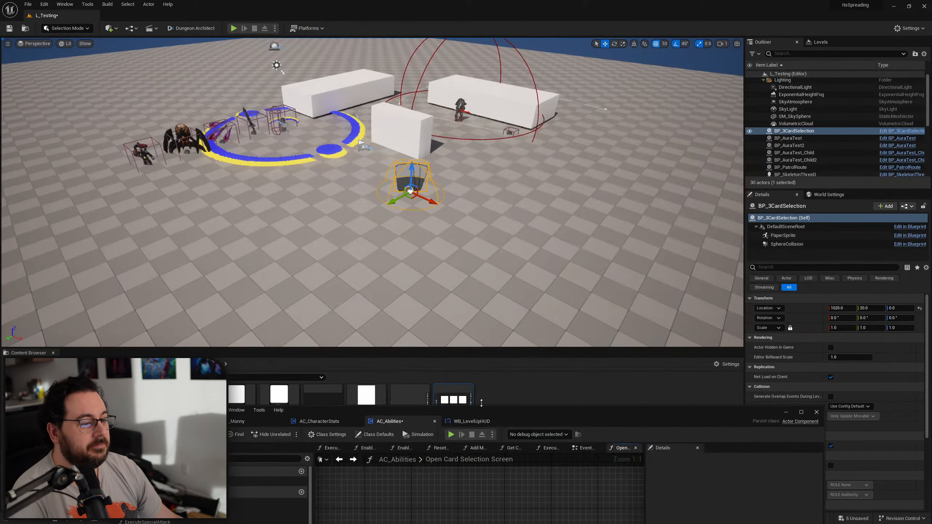
{"action": "key", "text": "alt+p"}
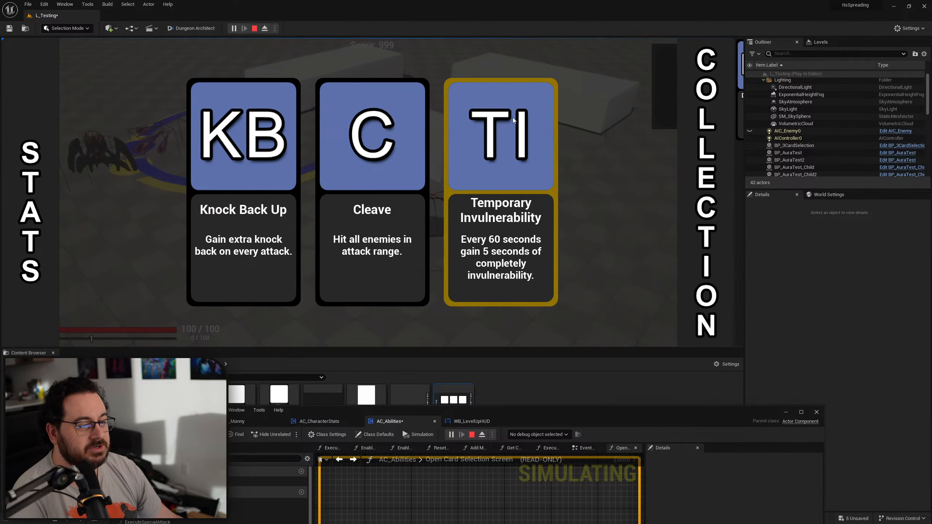
{"action": "left_click", "coordinate": [479, 187]}
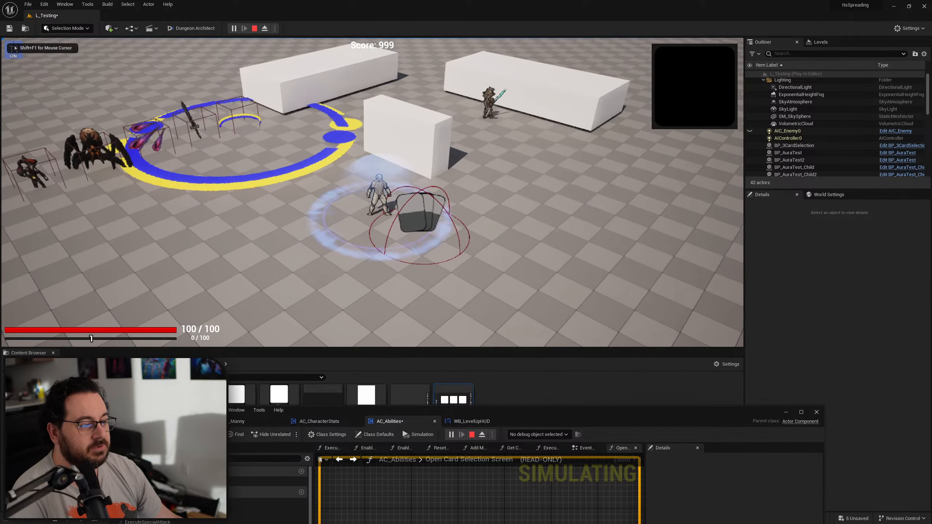
{"action": "key", "text": "s"}
{"action": "key", "text": "a"}
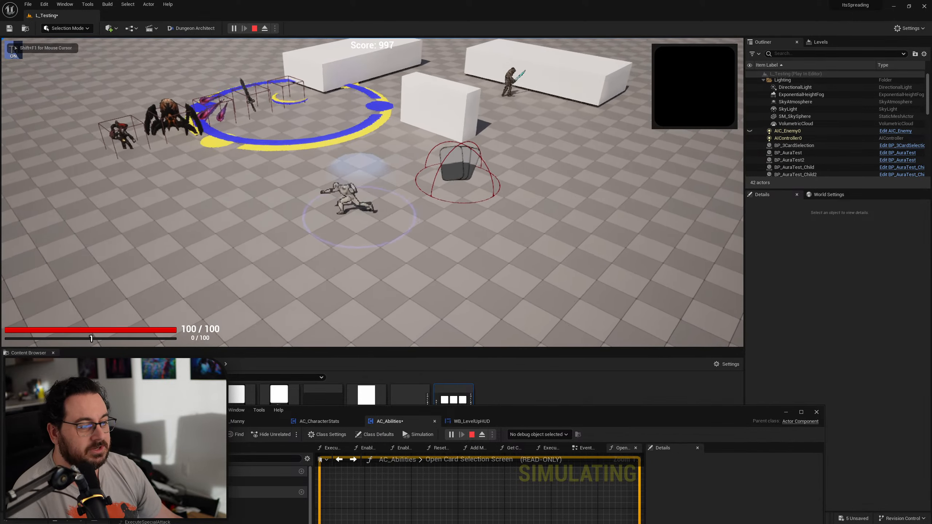
{"action": "key", "text": "Tab"}
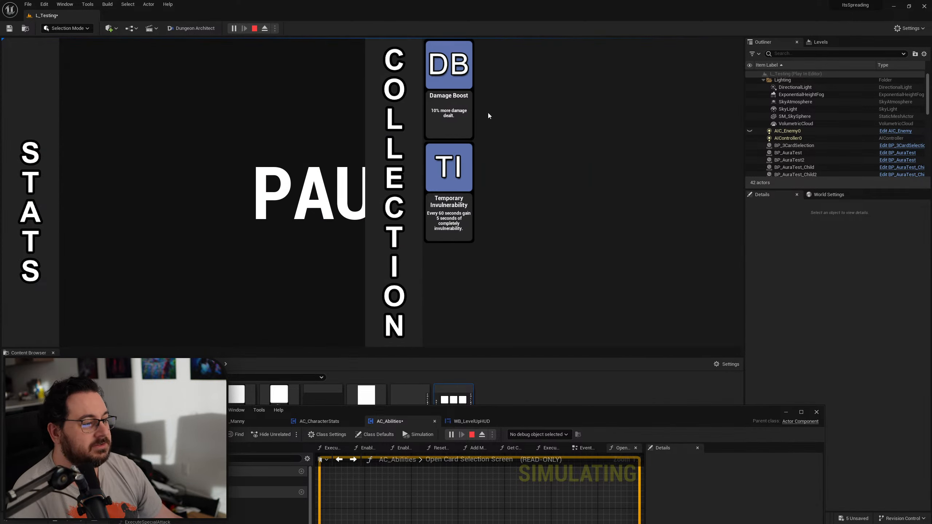
{"action": "key", "text": "Tab"}
Walk the character back into the card pickup, choose Culling Strike, try the Phase Shift and Berserker cards, and stop the playtest
{"action": "key", "text": "d"}
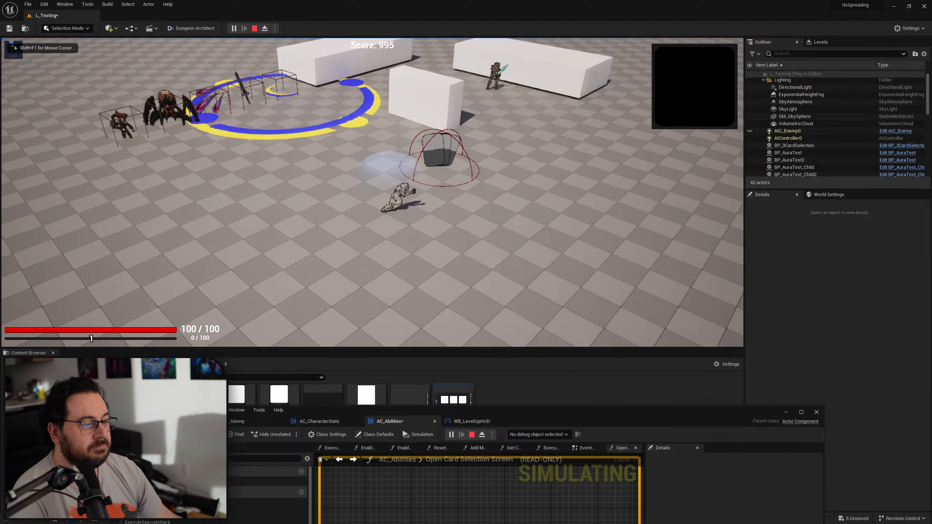
{"action": "key", "text": "w"}
{"action": "left_click", "coordinate": [261, 190]}
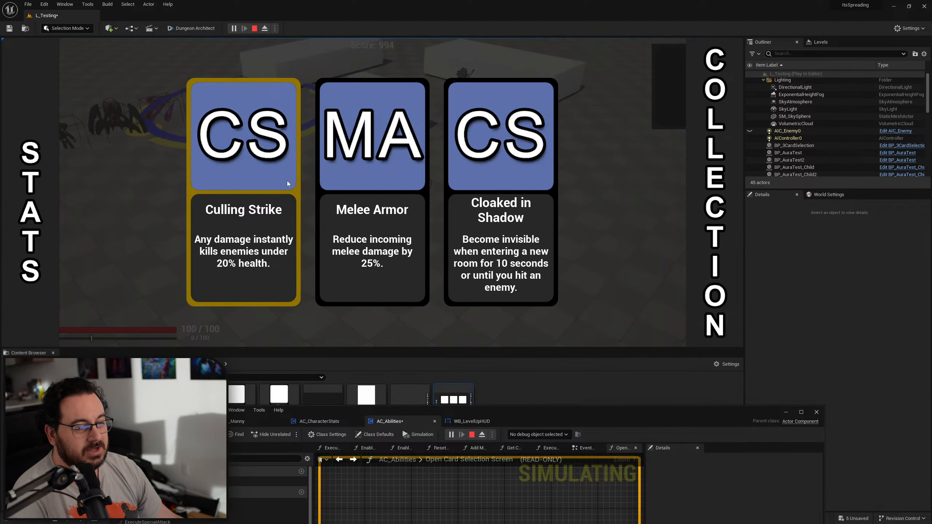
{"action": "left_click", "coordinate": [245, 174]}
{"action": "left_click", "coordinate": [539, 175]}
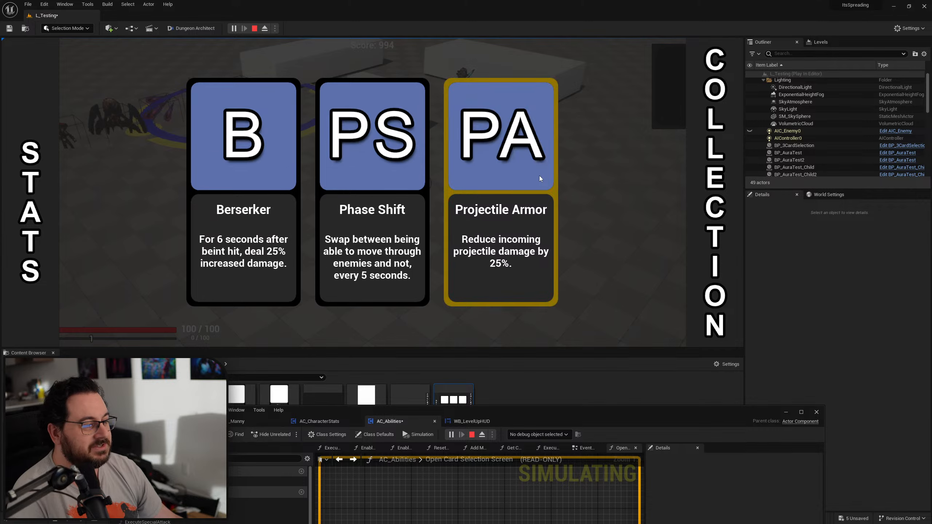
{"action": "left_click", "coordinate": [717, 132]}
{"action": "left_click", "coordinate": [364, 145]}
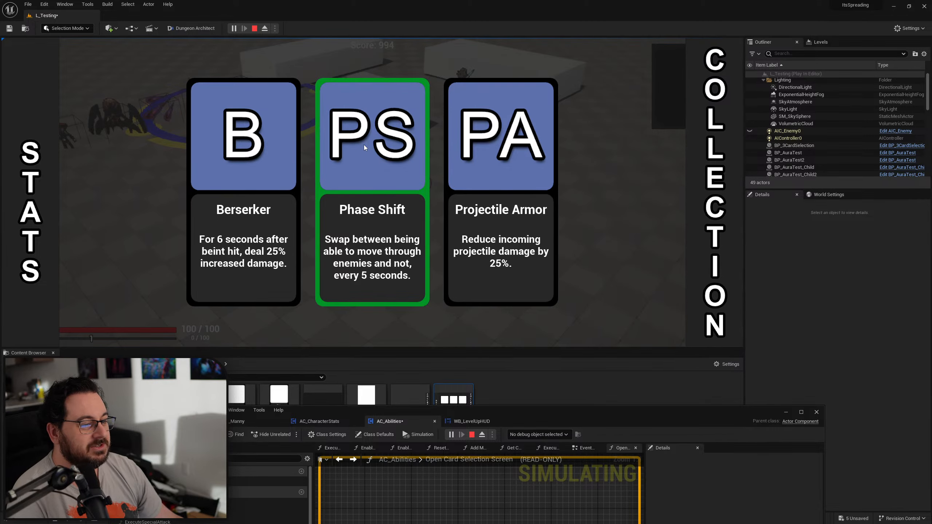
{"action": "left_click", "coordinate": [251, 149]}
{"action": "key", "text": "Escape"}
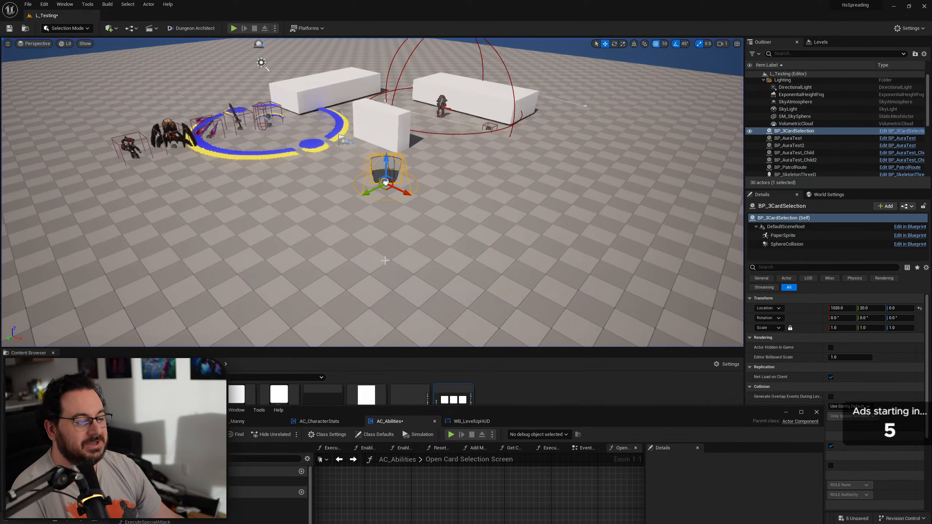
Maximize the blueprint editor and, in BP_3CardSelection's event graph, nudge the Open Card Selection Screen and AC Abilities nodes closer to Cast To BP_Manny
{"action": "double_click", "coordinate": [533, 408]}
{"action": "right_click_drag", "start_coordinate": [522, 259], "coordinate": [662, 259]}
{"action": "scroll", "coordinate": [662, 259], "scroll_direction": "down", "scroll_amount": 2}
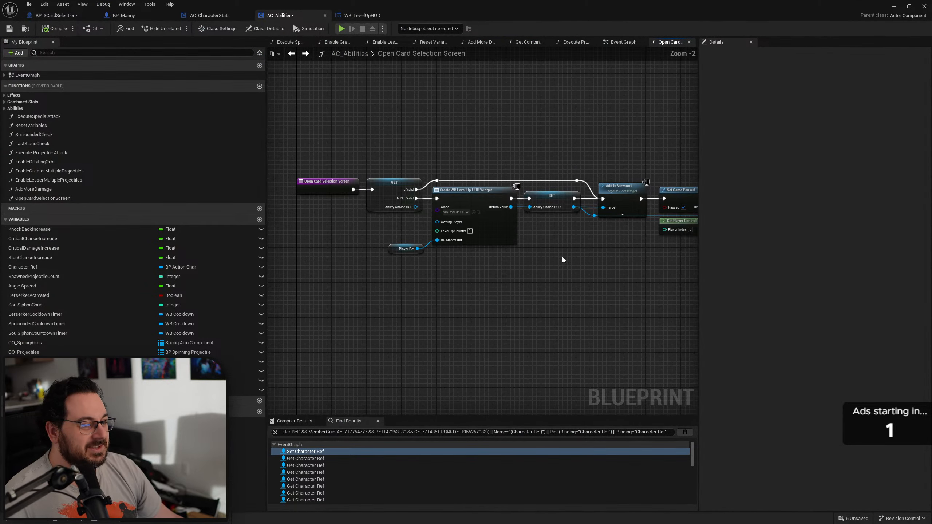
{"action": "right_click_drag", "start_coordinate": [436, 258], "coordinate": [383, 258]}
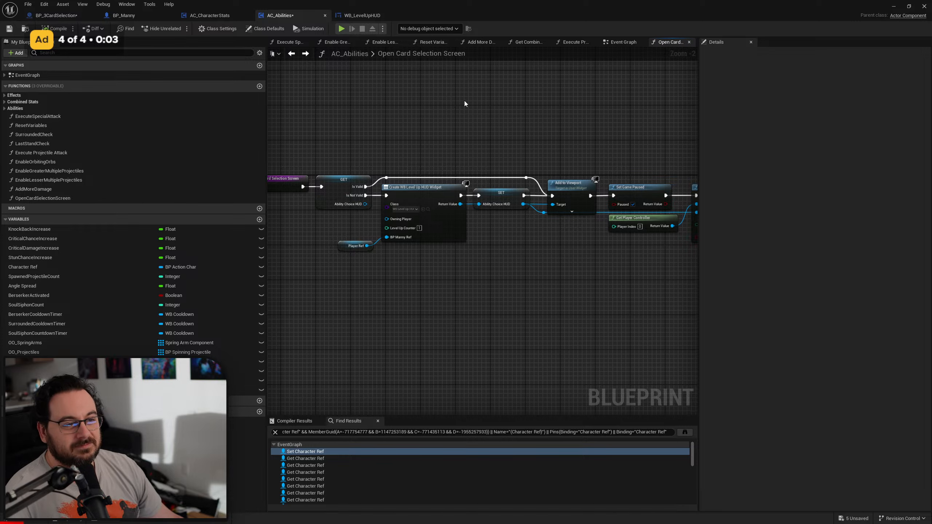
{"action": "left_click", "coordinate": [56, 15]}
{"action": "right_click_drag", "start_coordinate": [400, 151], "coordinate": [466, 129]}
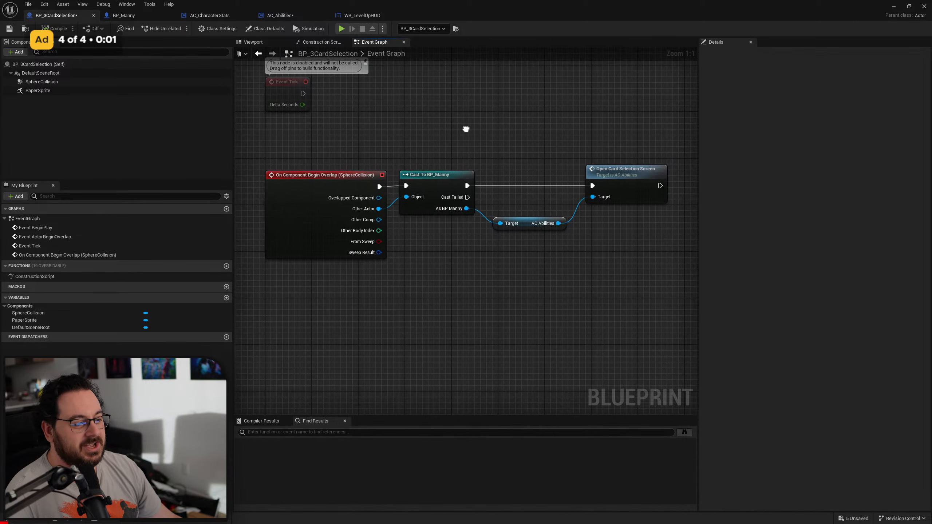
{"action": "right_click_drag", "start_coordinate": [622, 235], "coordinate": [553, 225]}
{"action": "mouse_move", "coordinate": [575, 186]}
{"action": "left_mouse_down"}
{"action": "mouse_move", "coordinate": [534, 187]}
{"action": "mouse_move", "coordinate": [564, 188]}
{"action": "left_mouse_up"}
{"action": "left_click_drag", "start_coordinate": [461, 220], "coordinate": [460, 213]}
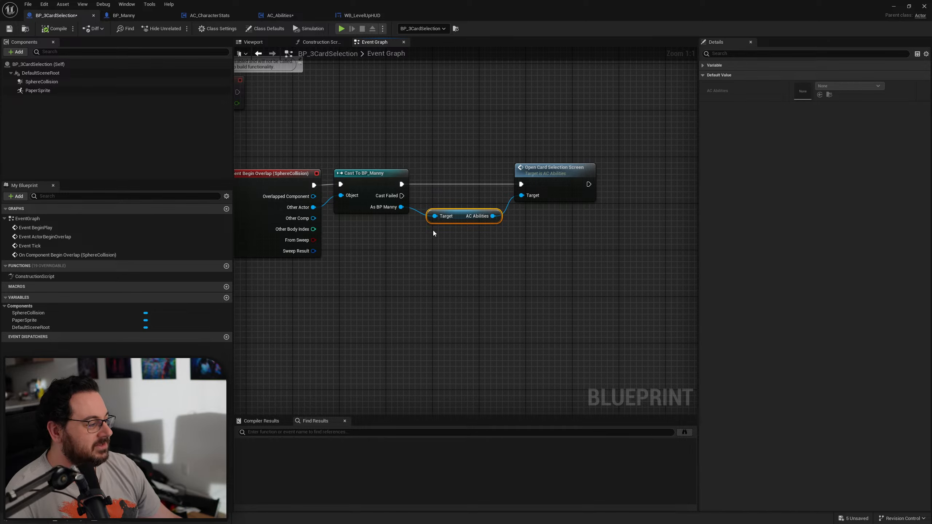
{"action": "left_click", "coordinate": [561, 249]}
{"action": "right_click_drag", "start_coordinate": [326, 219], "coordinate": [367, 217]}
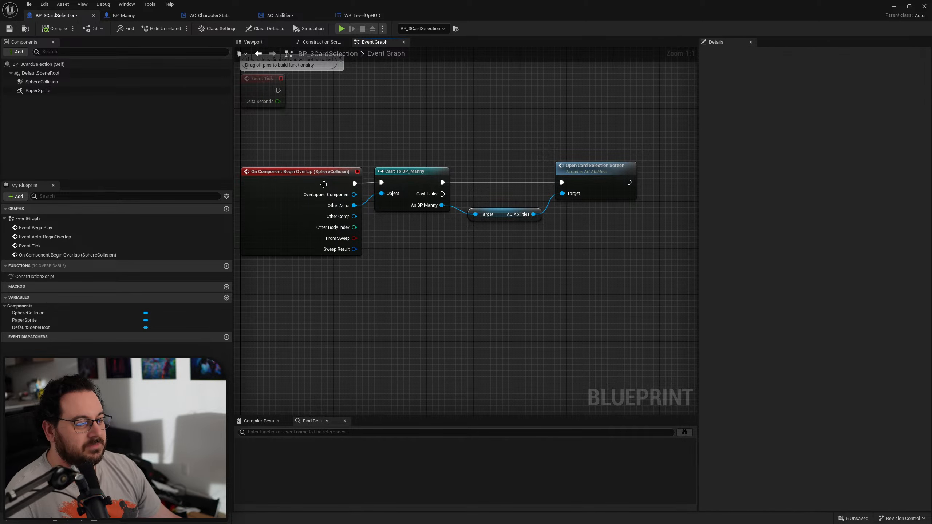
Add a Destroy Actor node to the execution output of Open Card Selection Screen in the overlap logic
{"action": "right_click_drag", "start_coordinate": [652, 223], "coordinate": [492, 225]}
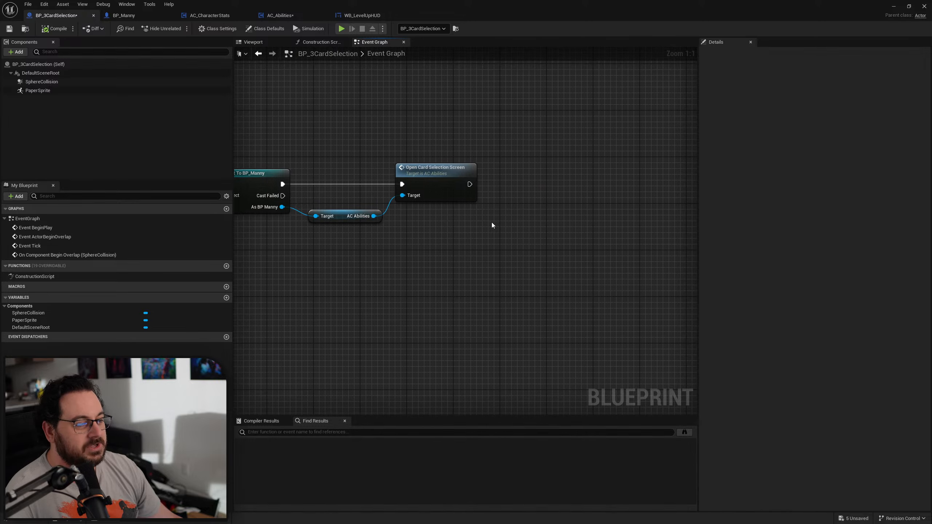
{"action": "left_click_drag", "start_coordinate": [469, 184], "coordinate": [508, 185]}
{"action": "type", "text": "d"}
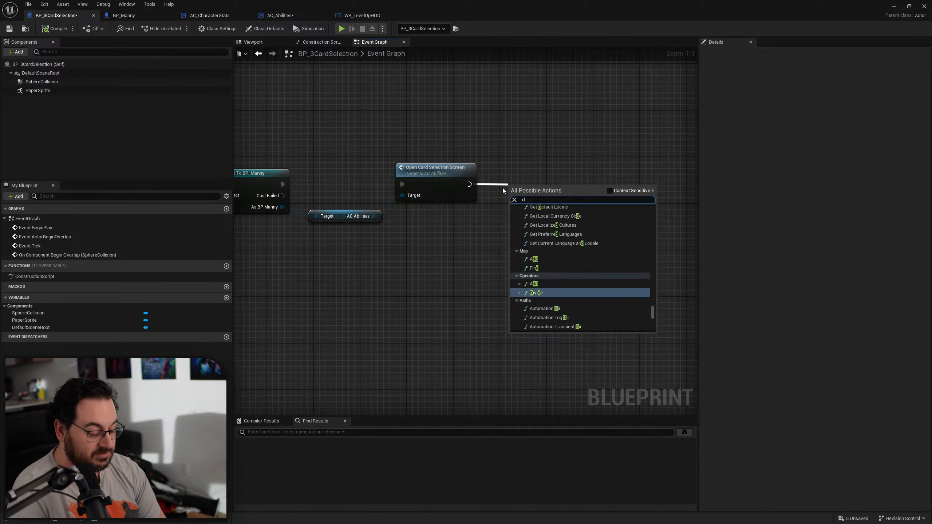
{"action": "type", "text": "estroy"}
{"action": "key", "text": "Return"}
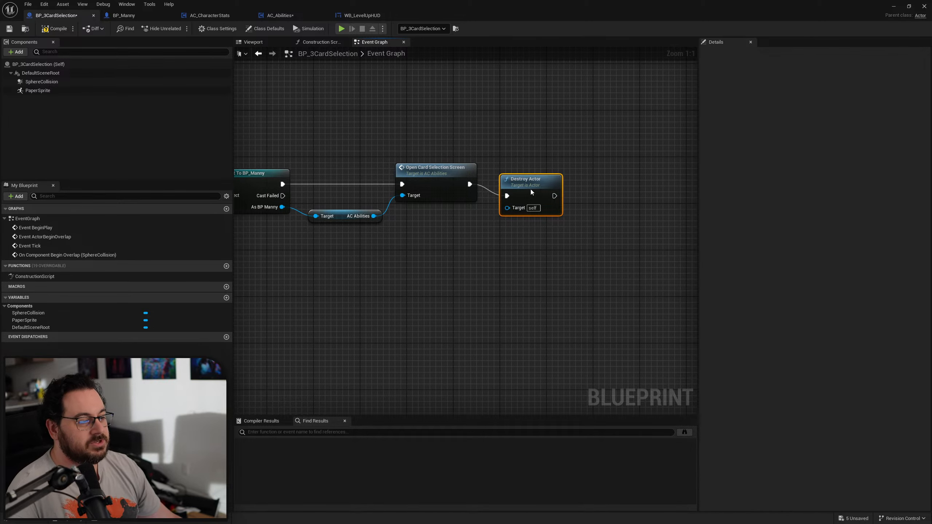